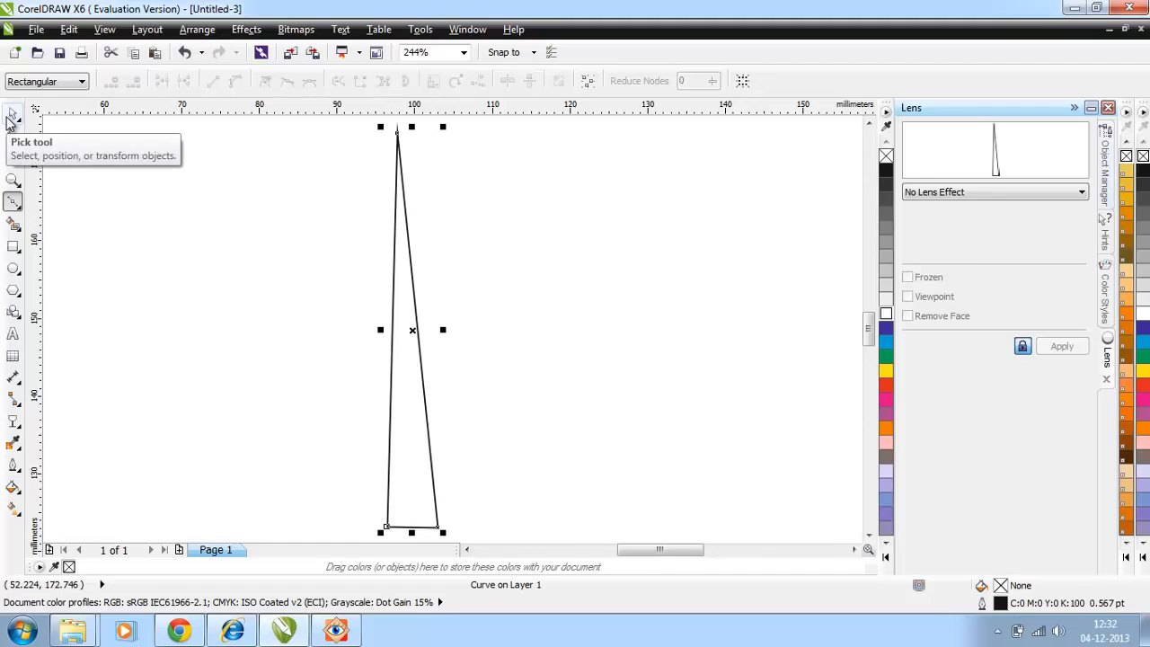
Step: Convert the triangle's long right side to a curve with the Shape tool and bend it into an S shape
click(11, 118)
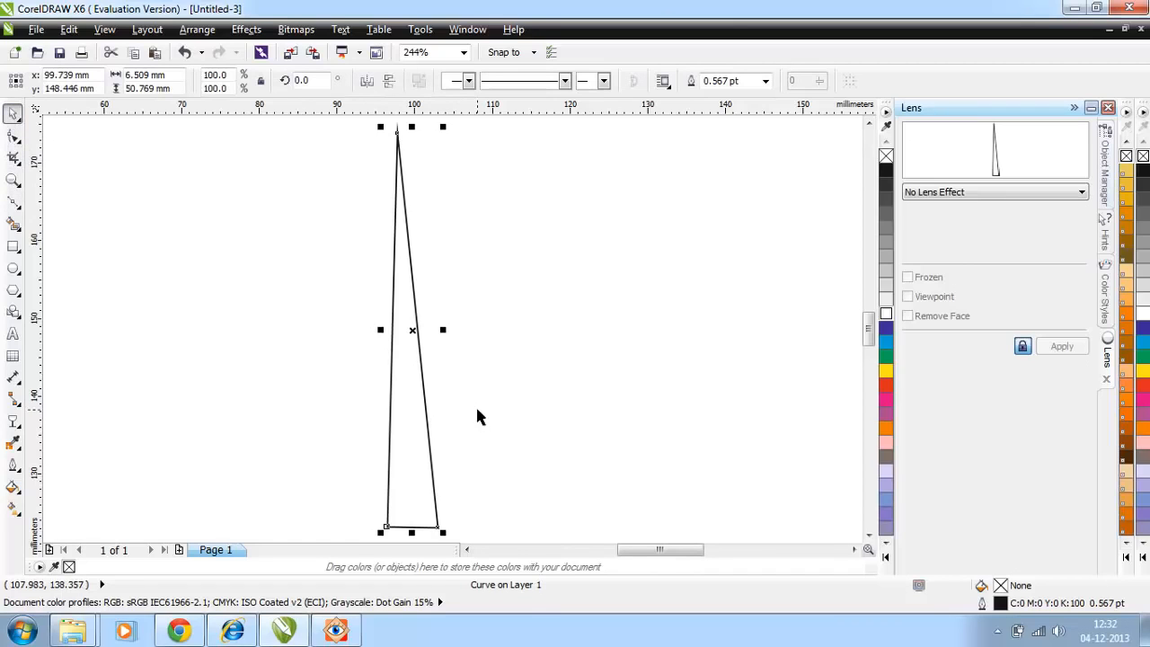
click(12, 144)
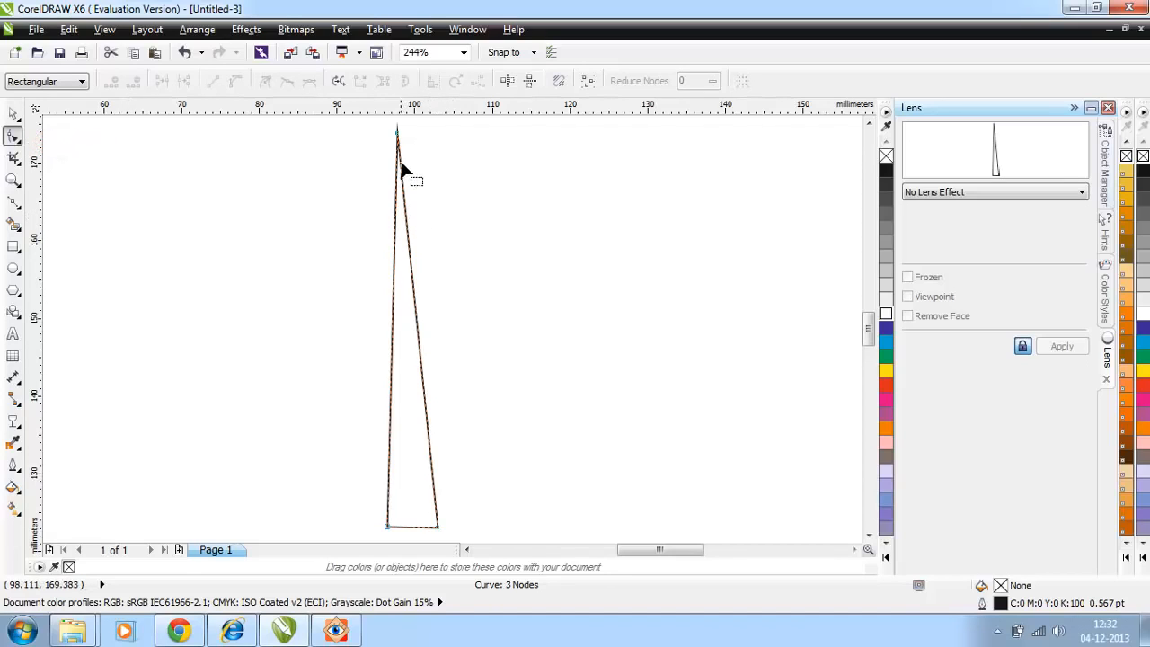
click(405, 219)
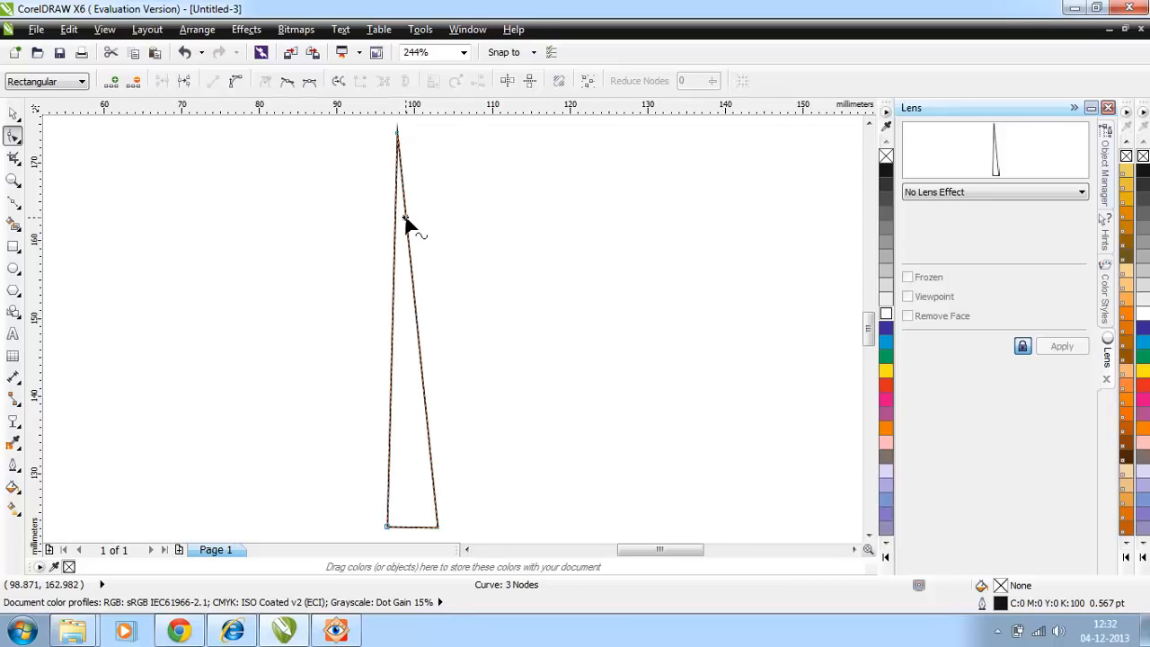
right_click(405, 219)
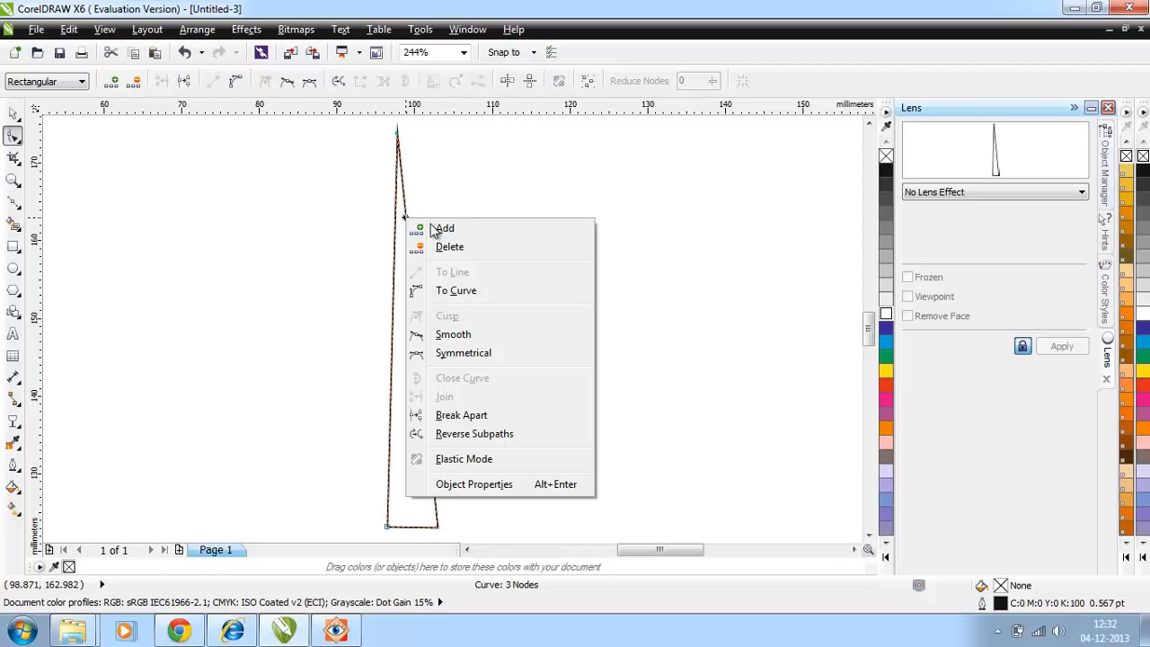
click(463, 295)
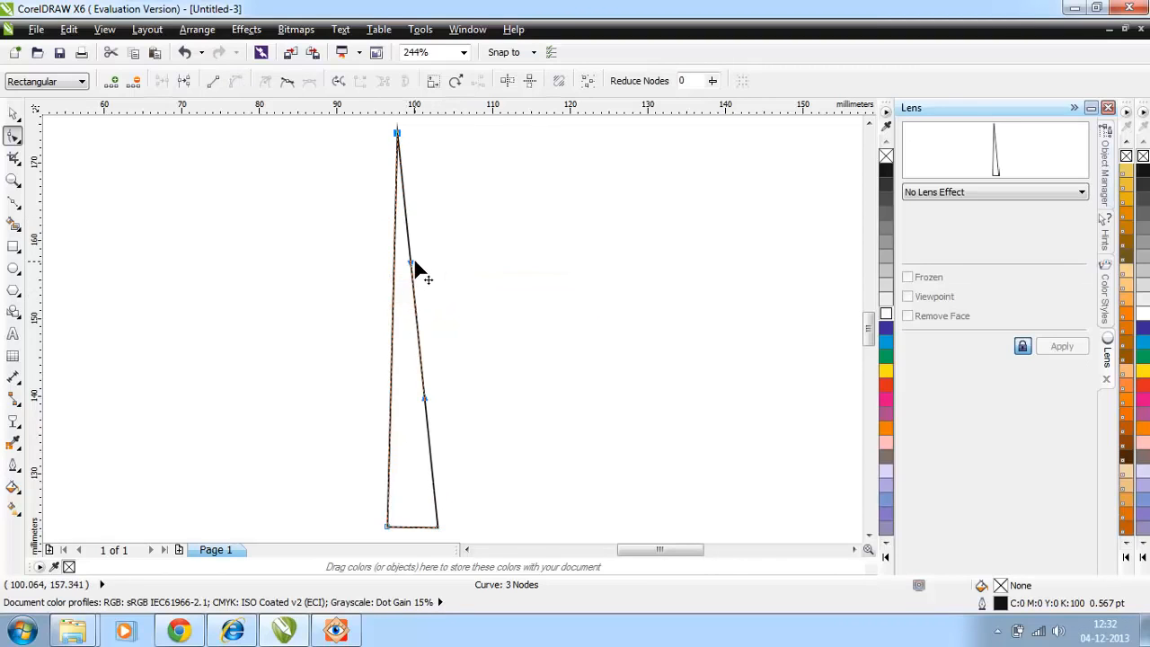
drag(413, 263, 342, 197)
drag(427, 397, 528, 440)
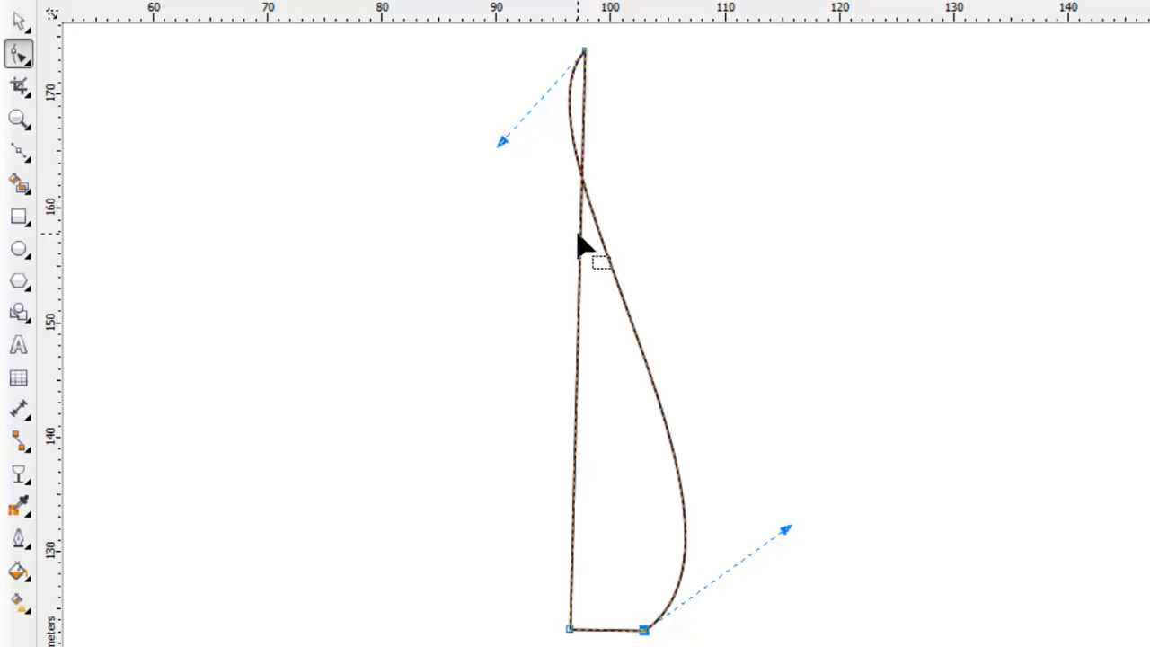
Step: Convert the triangle's long left side to a curve and bulge it outward to form a rounded petal
click(578, 233)
right_click(579, 235)
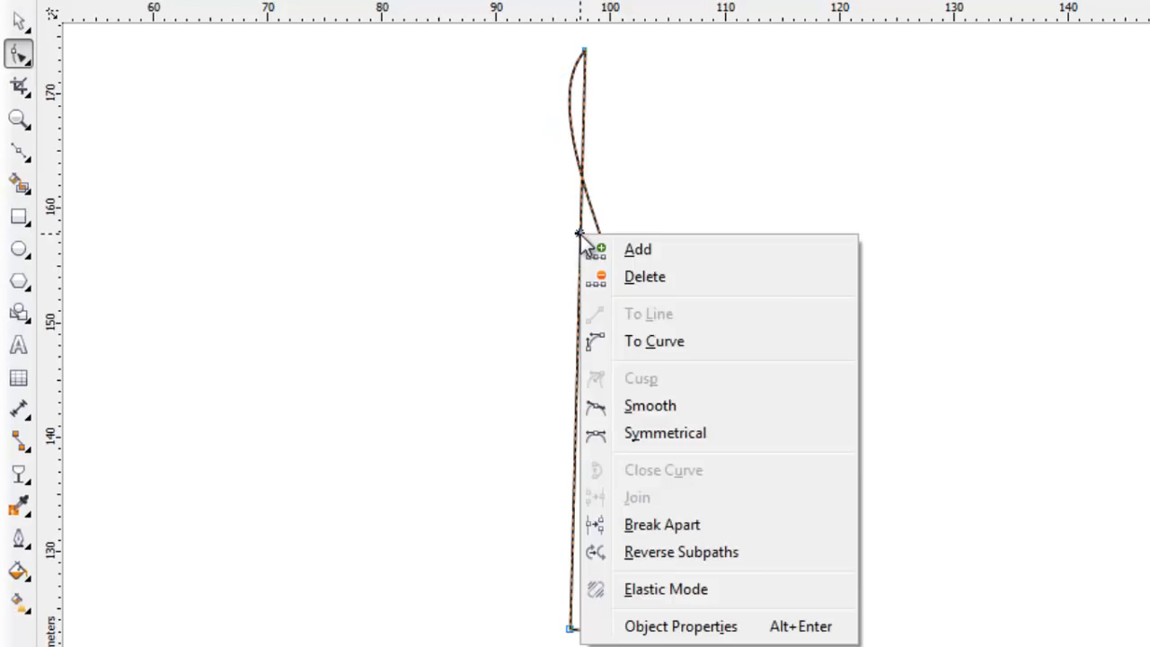
click(738, 345)
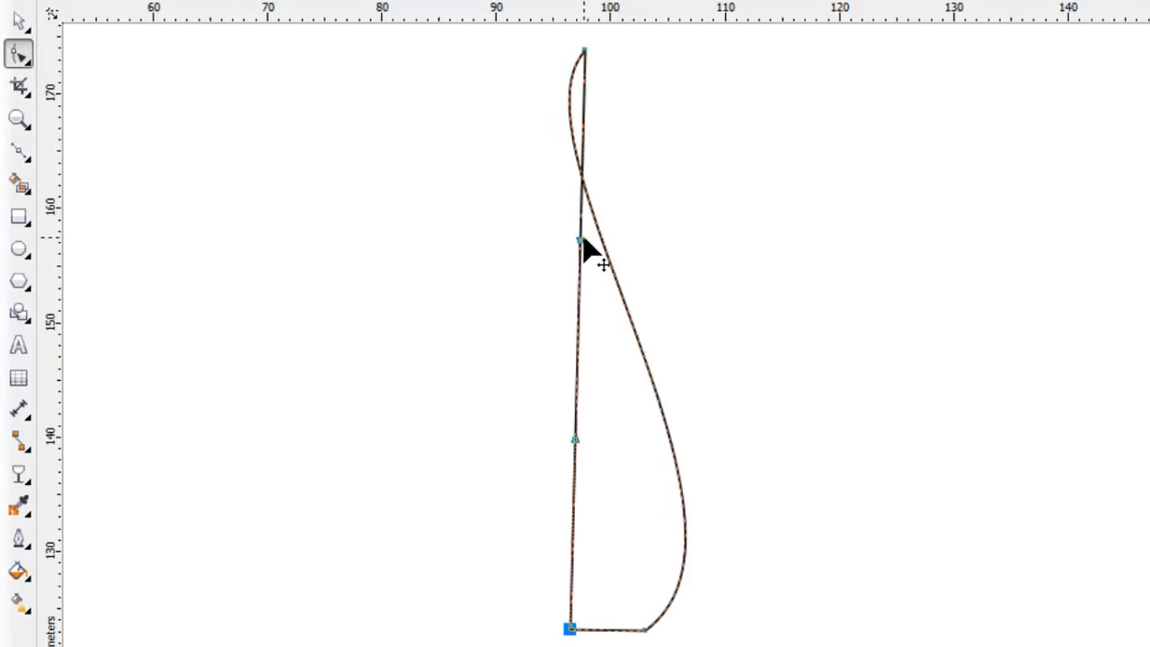
drag(582, 244, 404, 214)
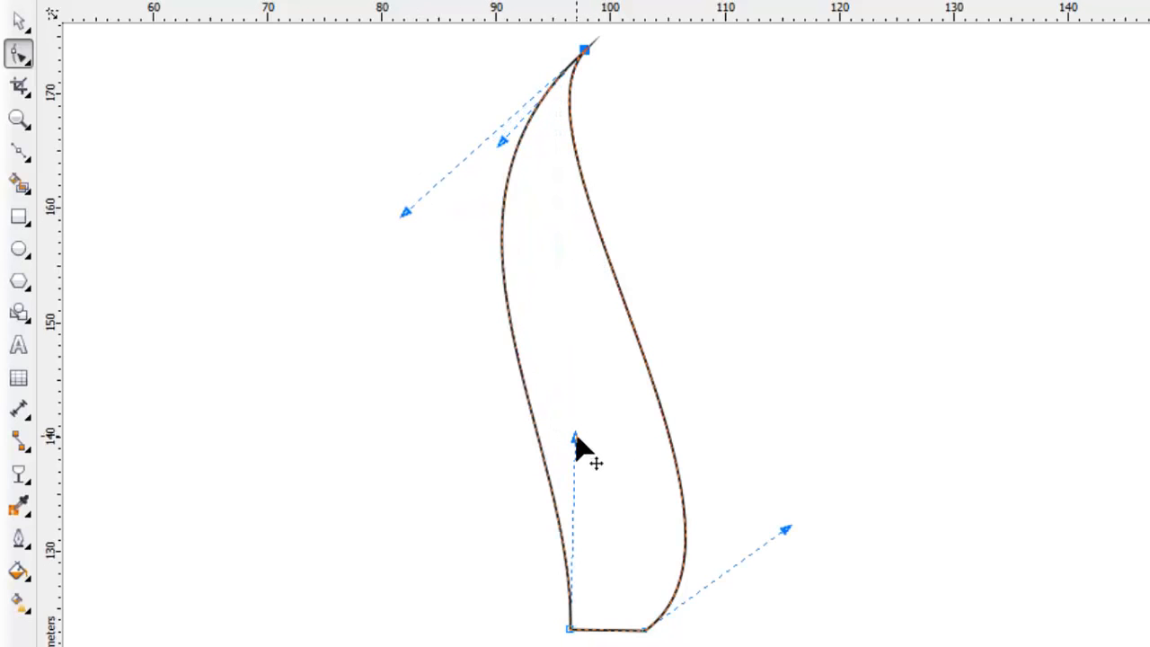
drag(576, 438, 361, 634)
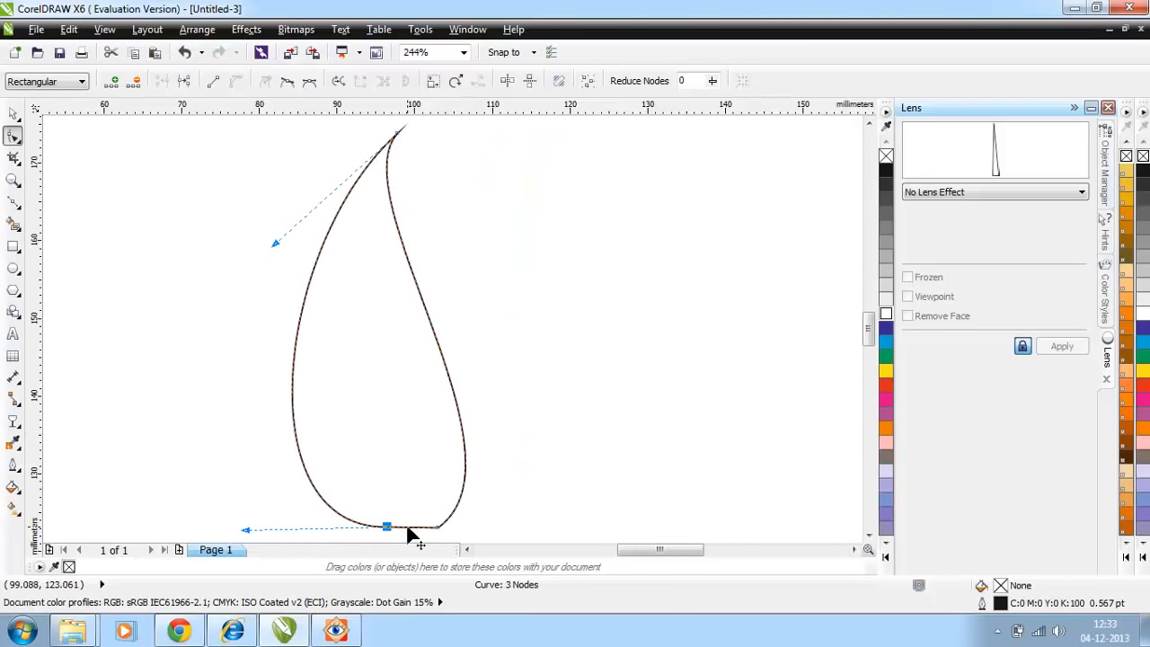
Step: Add a node on the petal's short bottom edge and pull it up inside the petal to form a pointed notch
click(407, 535)
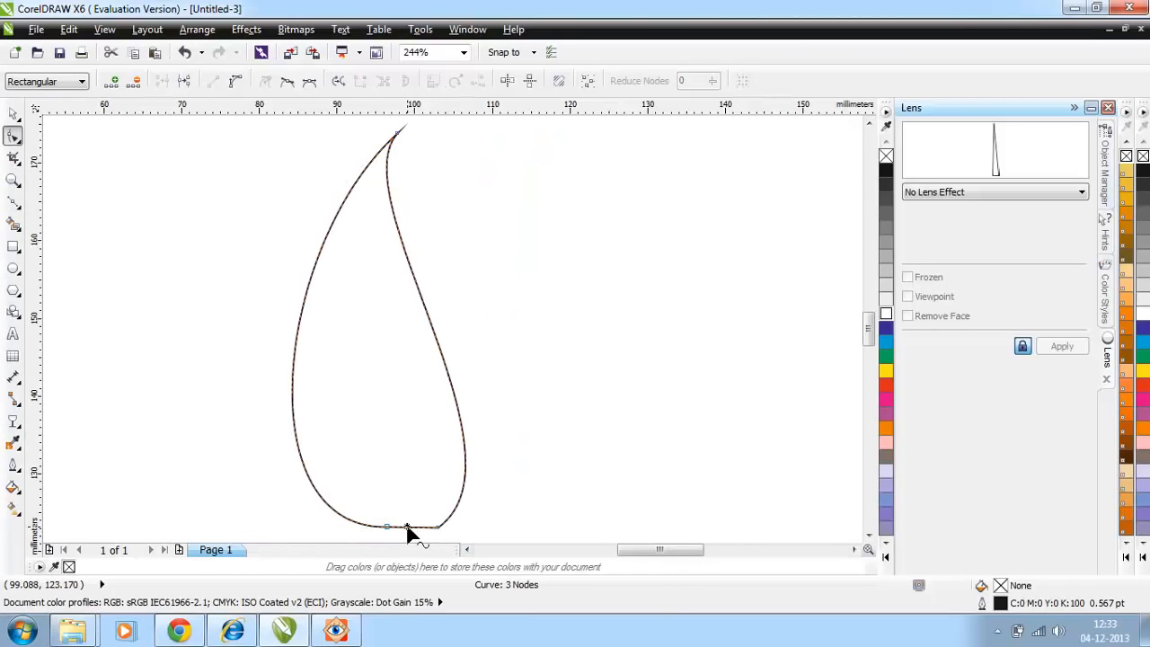
click(115, 82)
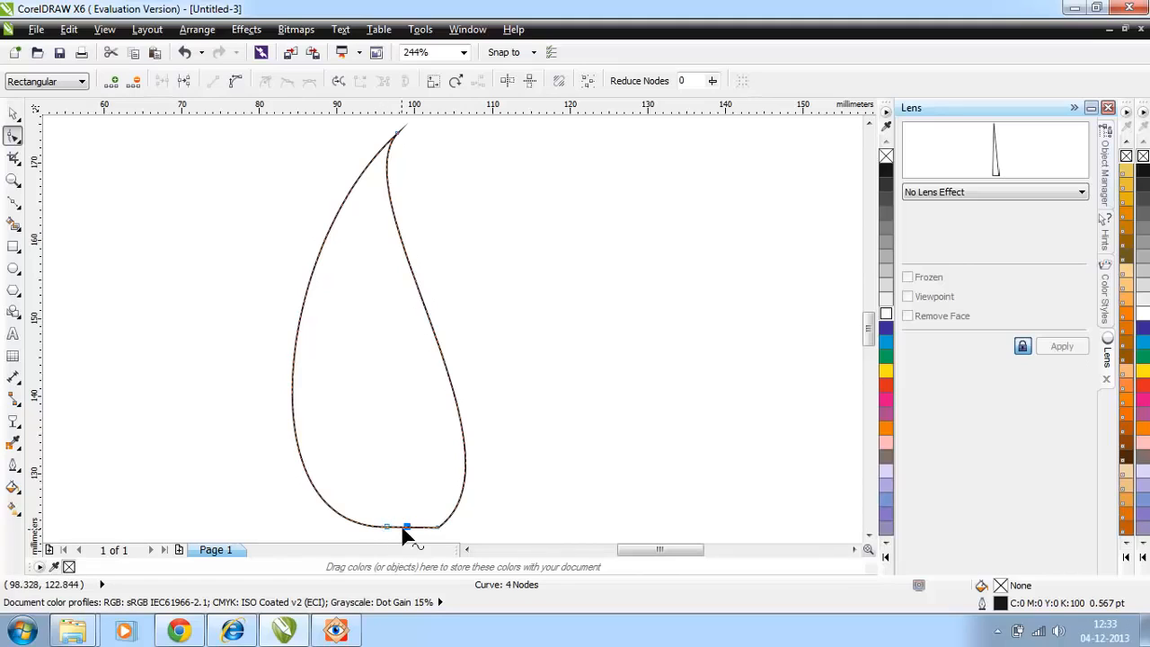
drag(407, 530, 391, 420)
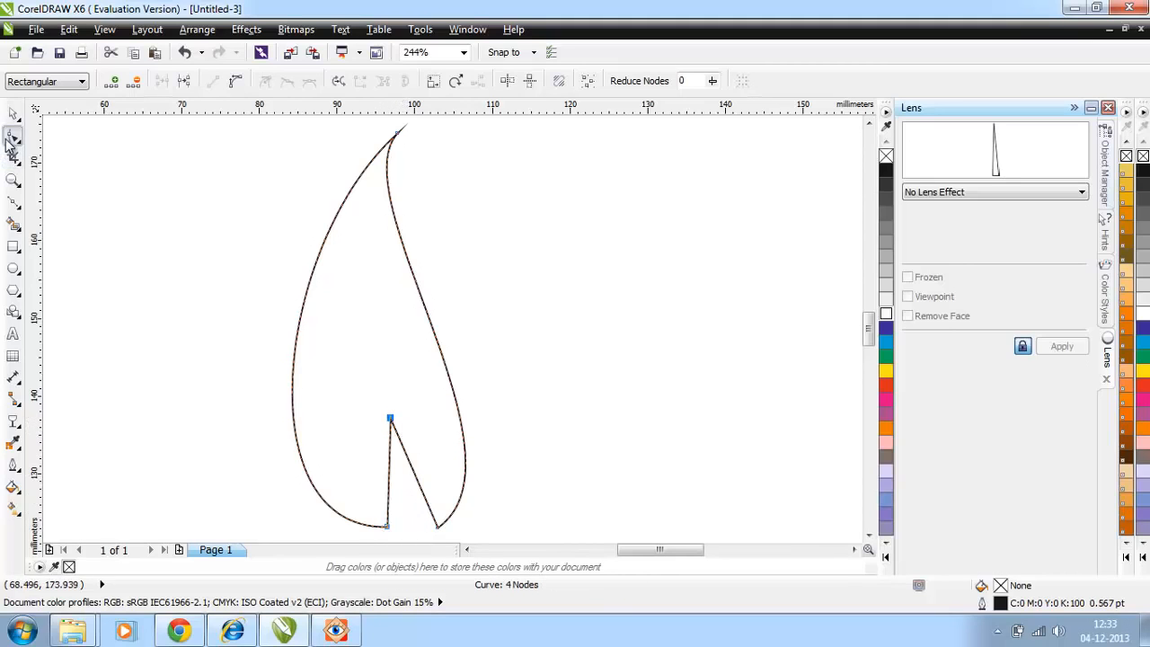
Step: Convert the notch's straight sides to curves and bend them slightly to the left
click(387, 459)
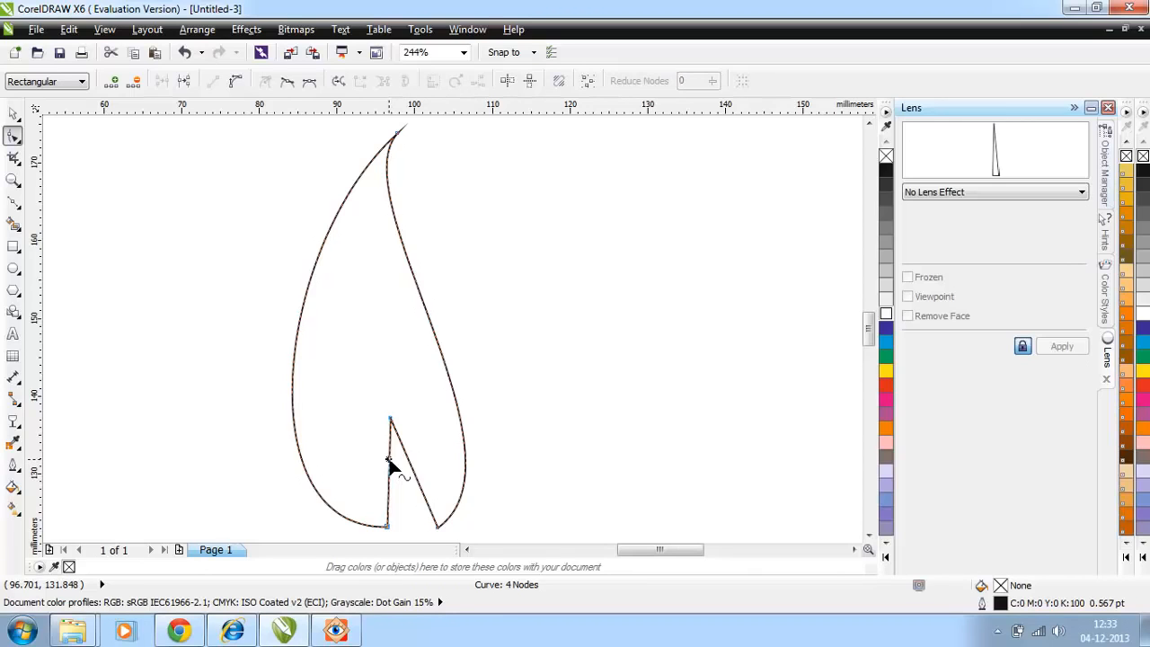
right_click(389, 461)
click(433, 255)
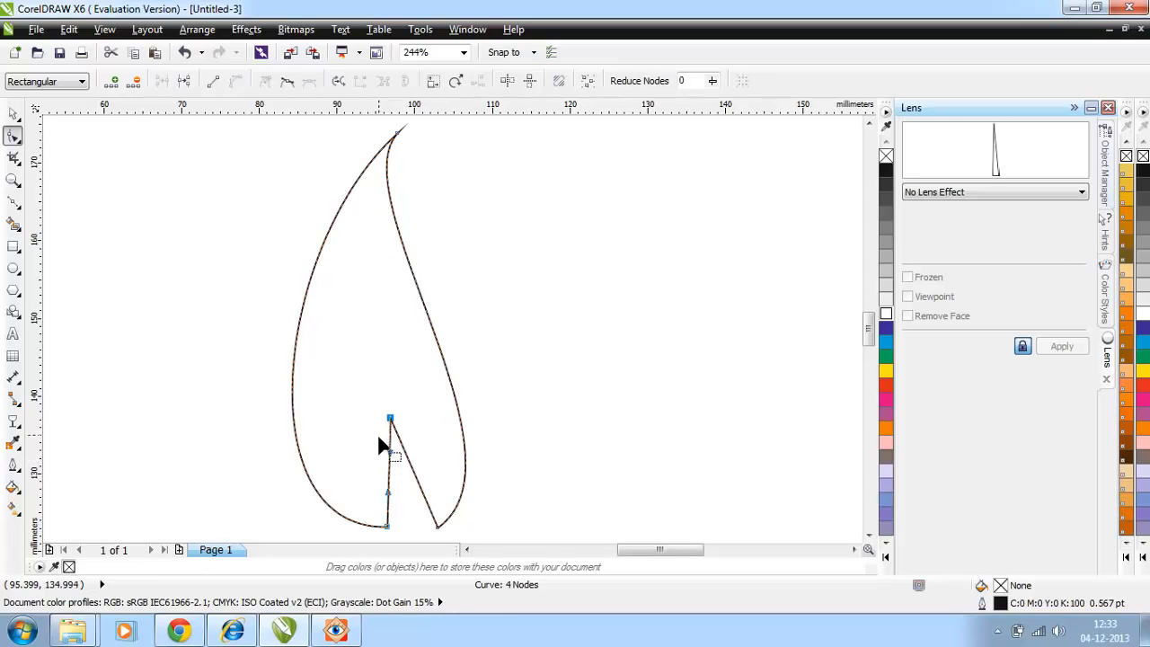
drag(390, 452, 385, 450)
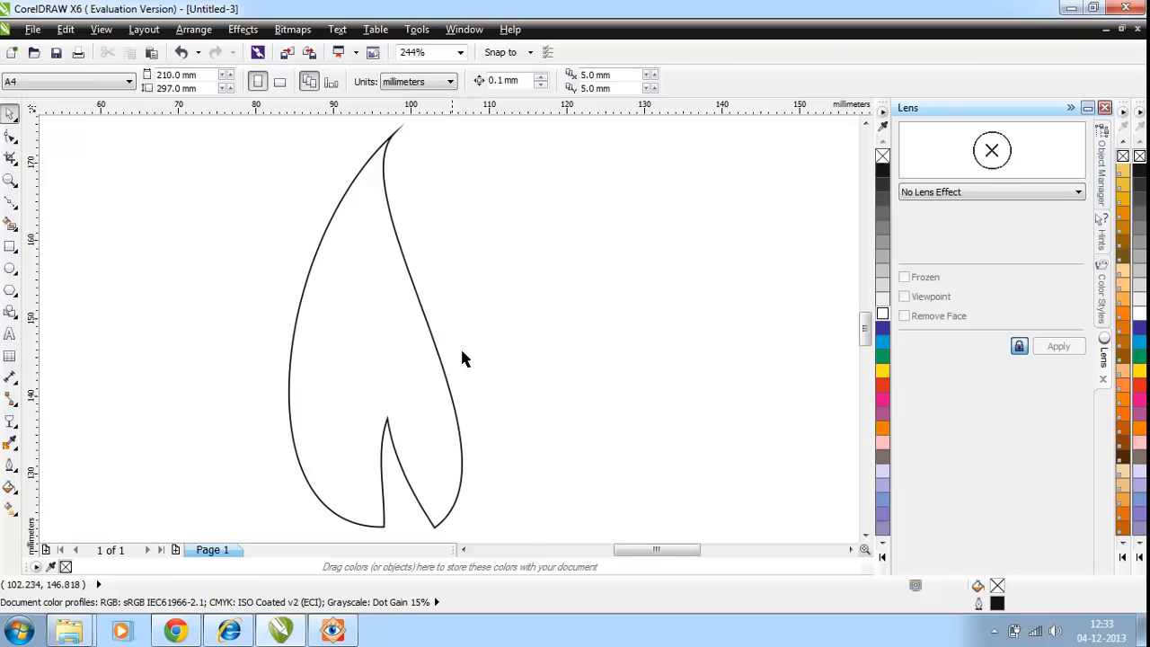
click(437, 342)
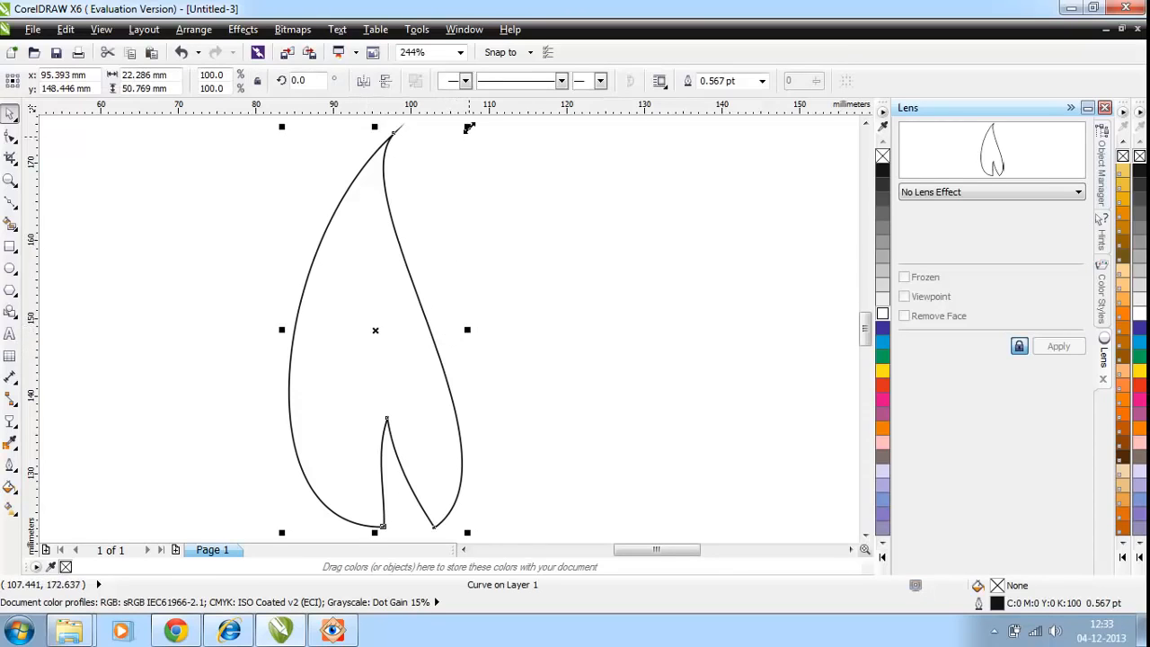
Step: Scale the petal to 84.1% and make duplicates of it at 47.8% beside the large one
drag(468, 127, 439, 188)
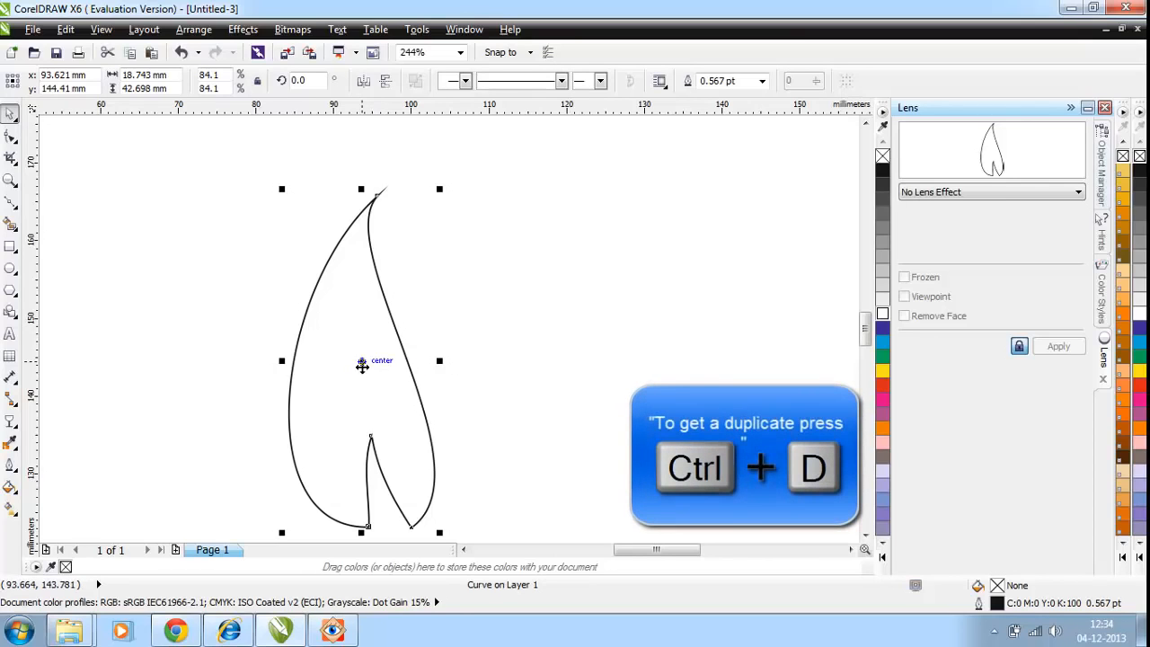
drag(361, 364, 515, 357)
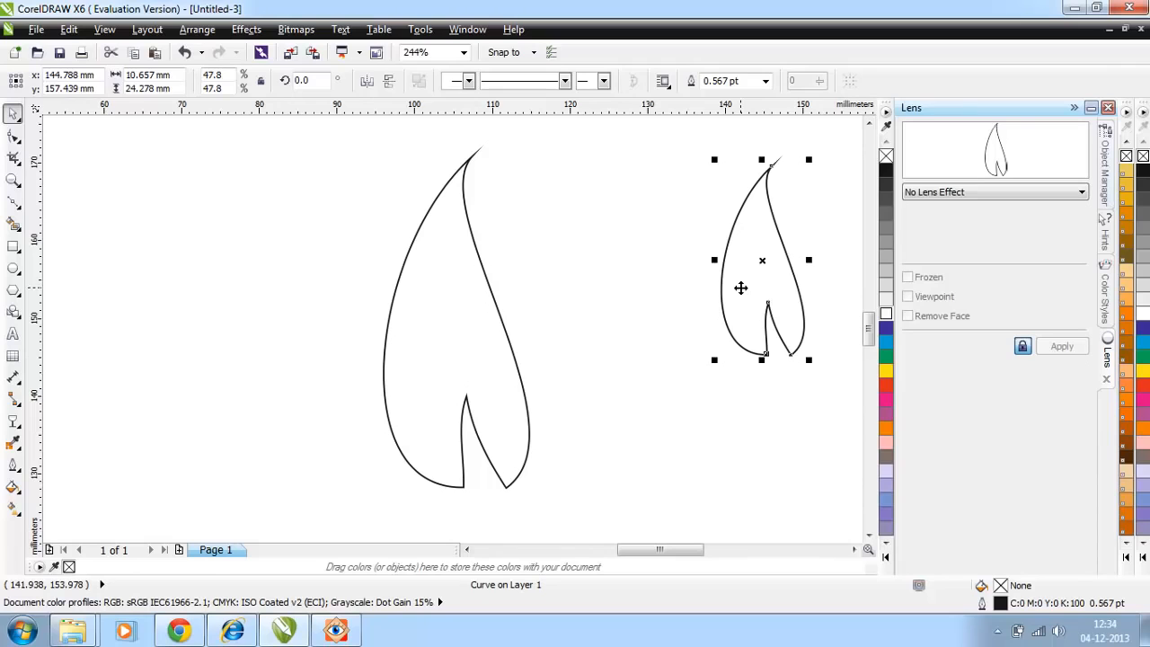
key(ctrl+d)
key(ctrl+d)
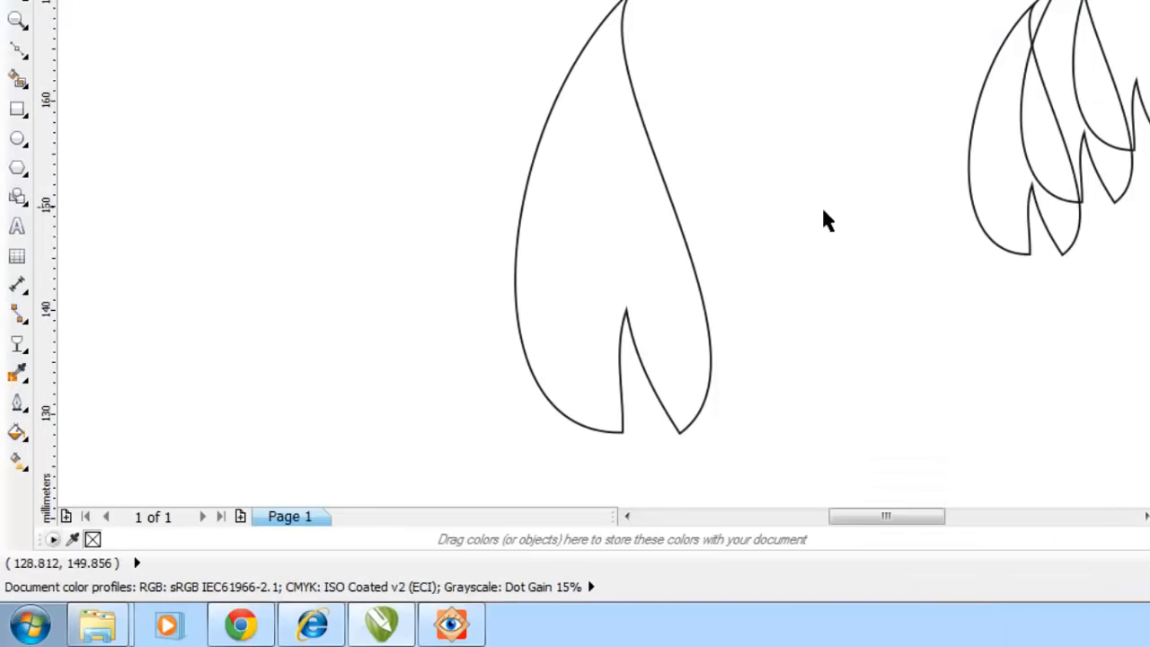
Step: Apply a custom linear fountain fill to the large petal, blending light turquoise into blue
click(560, 300)
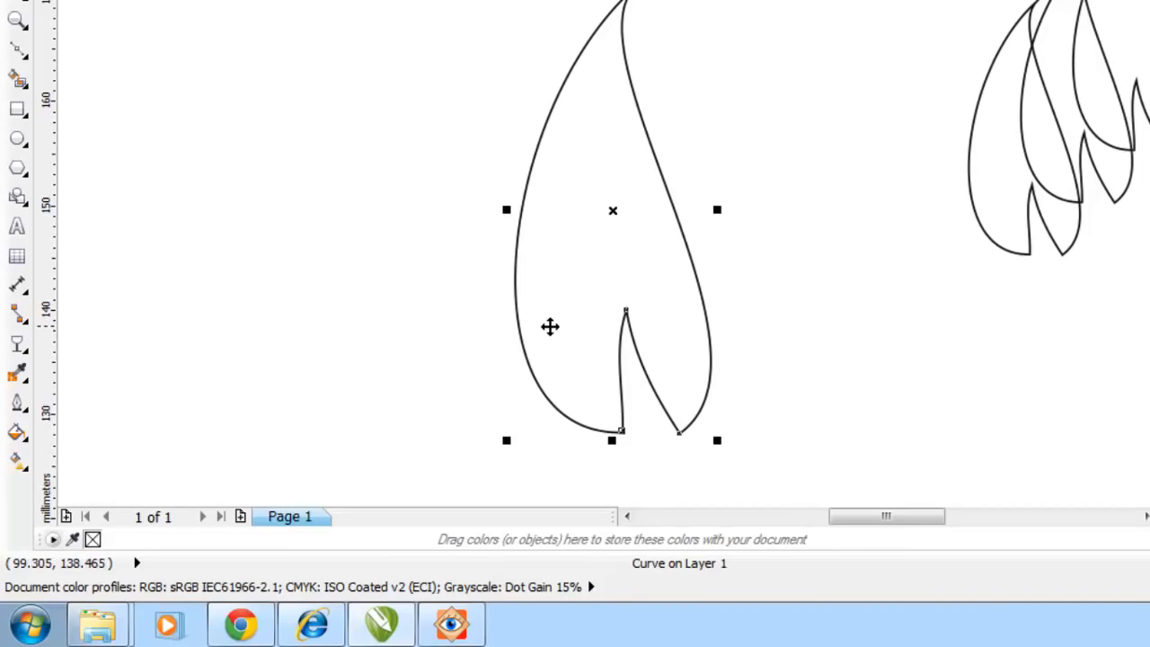
click(18, 436)
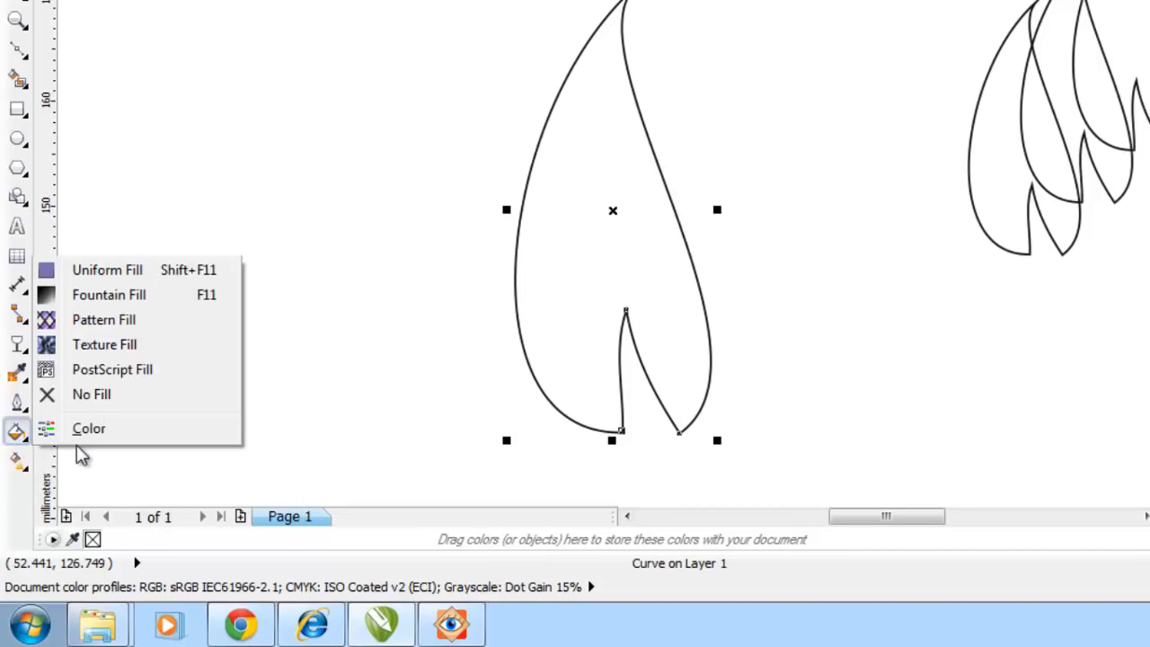
click(108, 297)
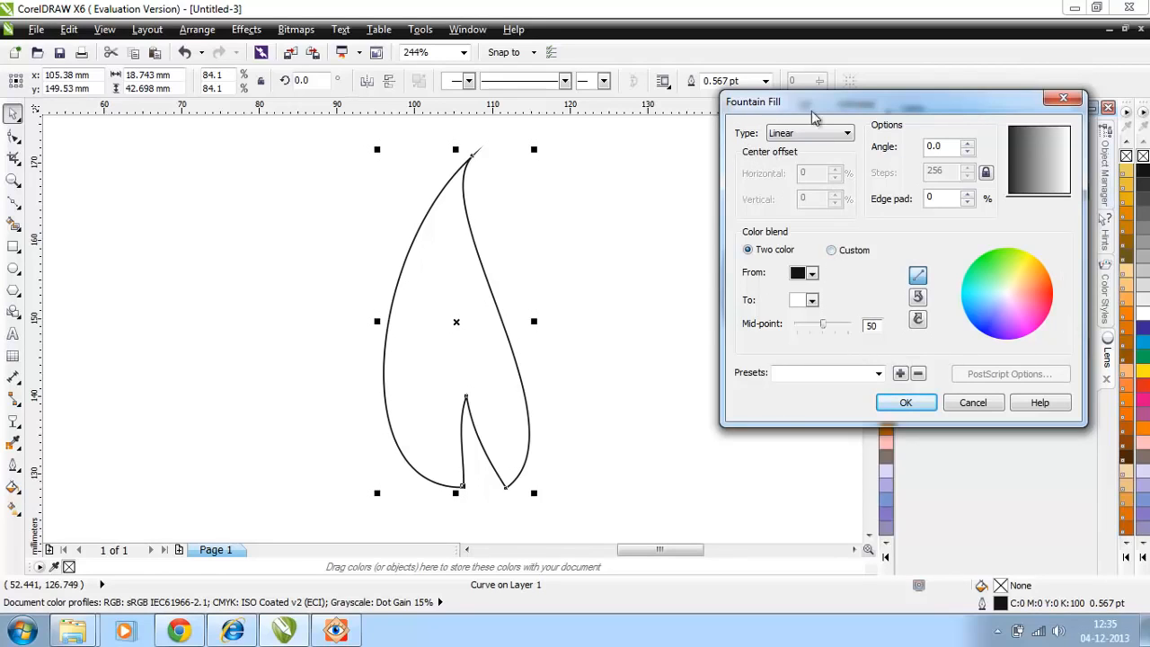
click(831, 252)
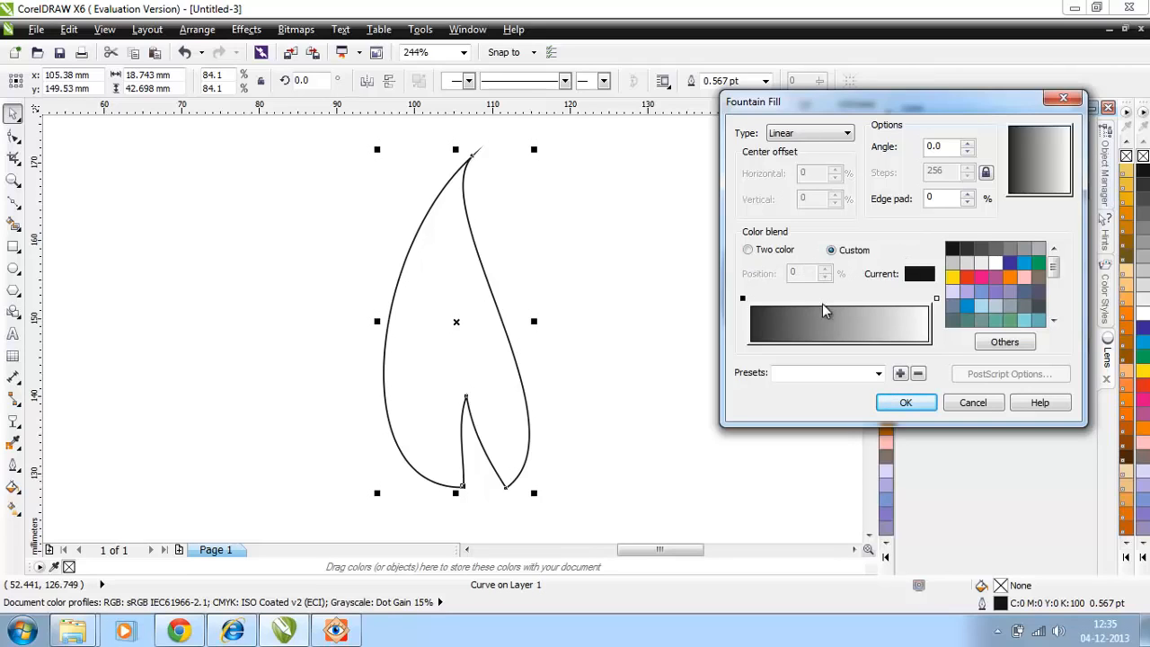
click(981, 307)
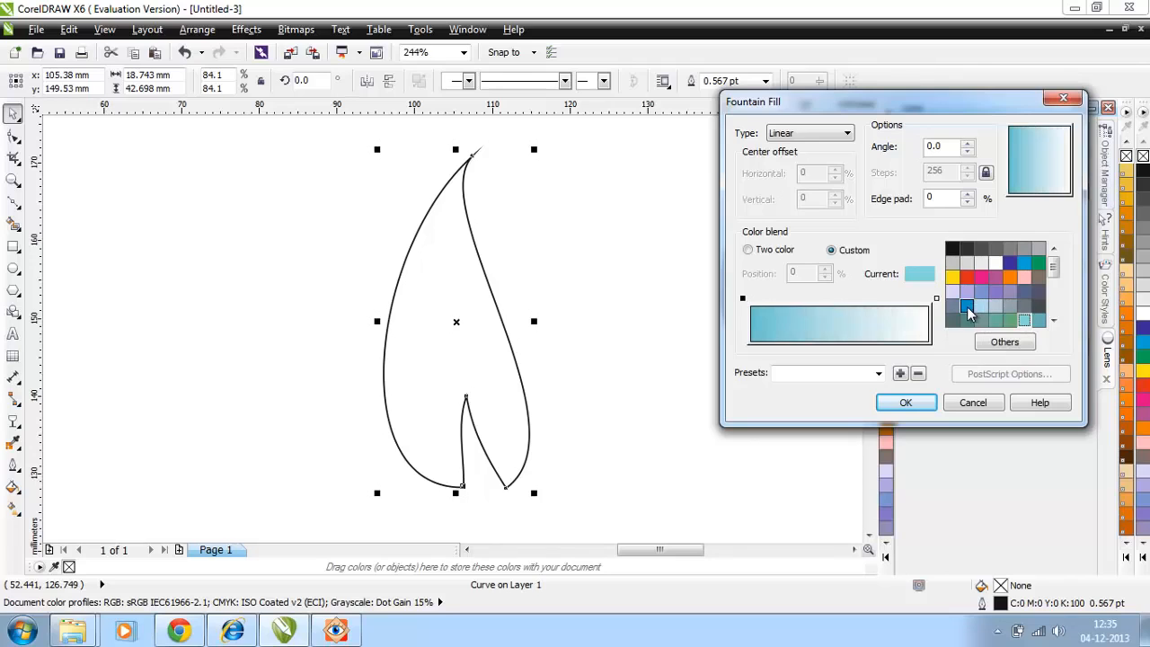
double_click(828, 300)
click(967, 307)
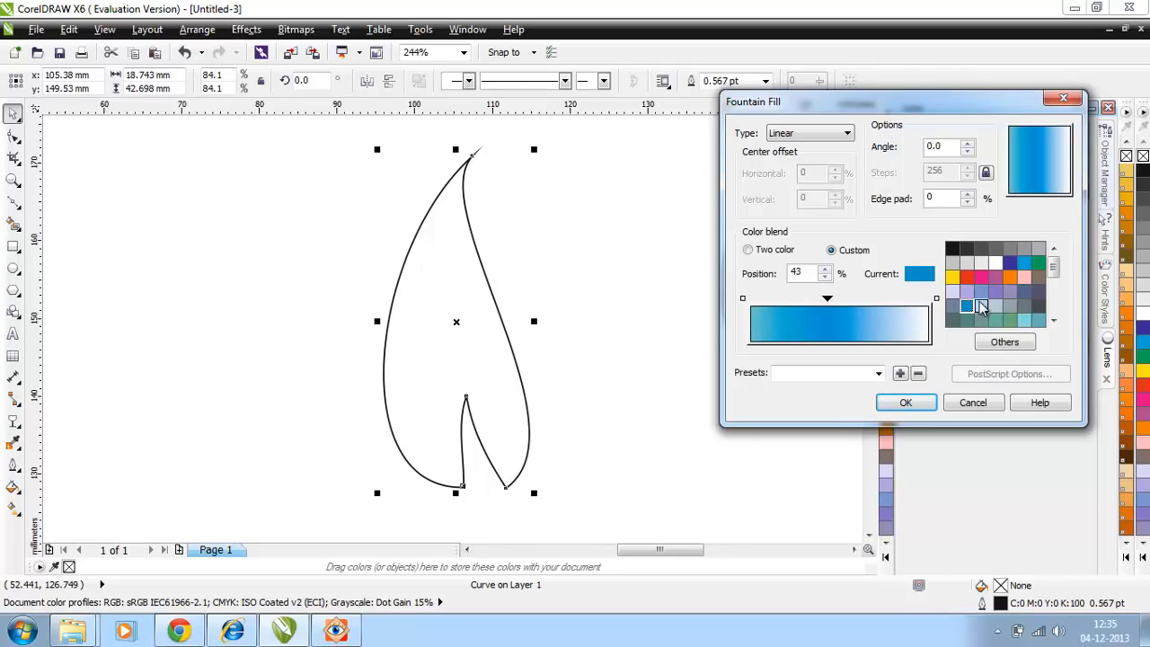
click(905, 403)
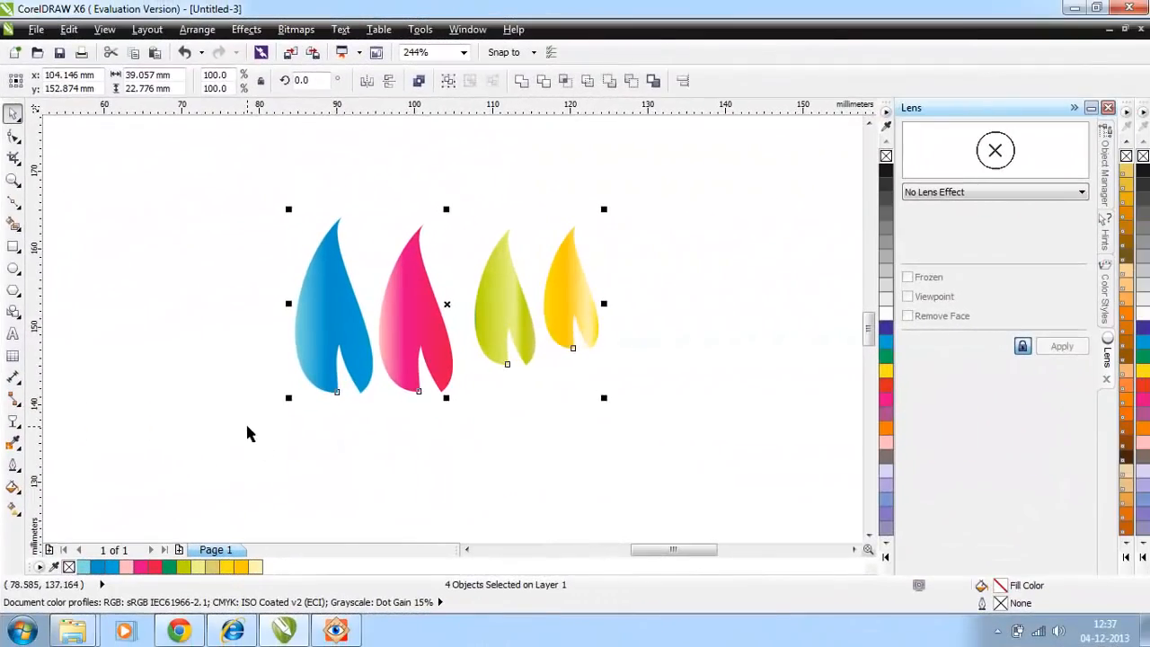
Step: Draw a slim closed triangle about 47 mm tall with a base about 2 mm wide using the Bézier tool
click(244, 431)
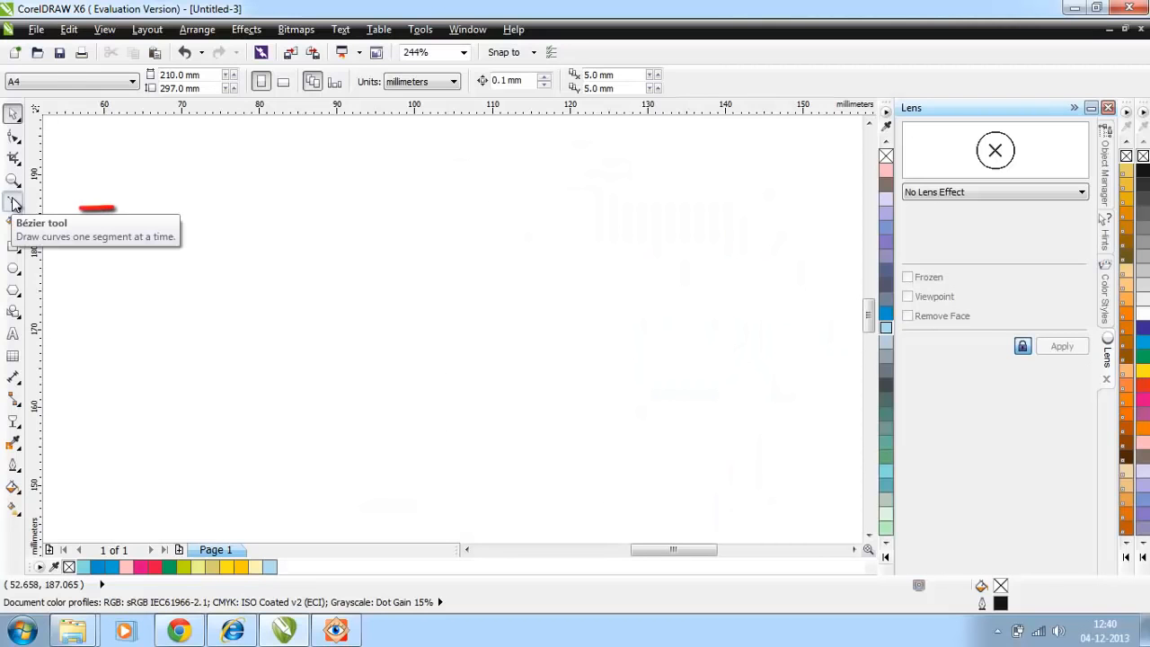
click(14, 201)
click(403, 517)
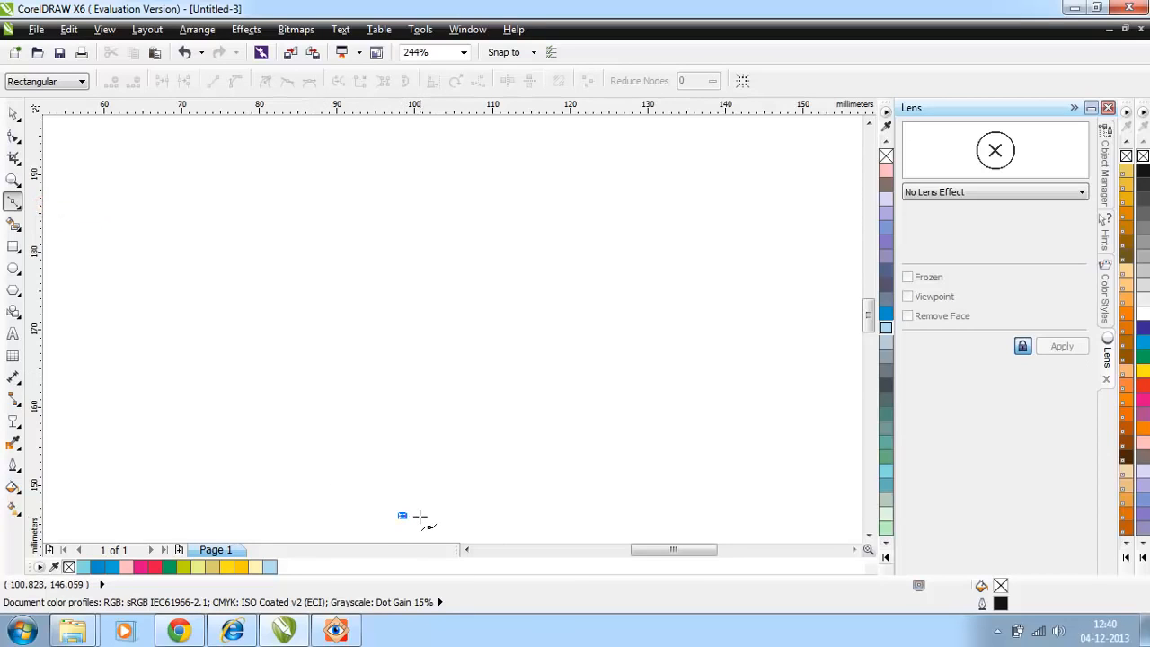
click(419, 517)
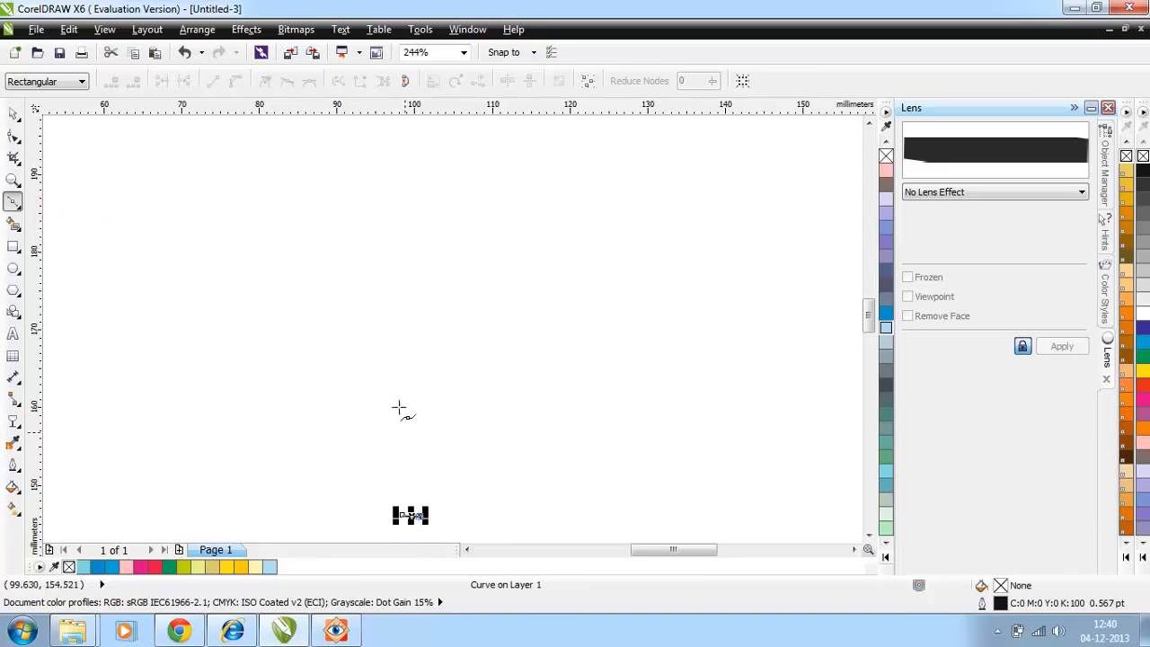
click(386, 151)
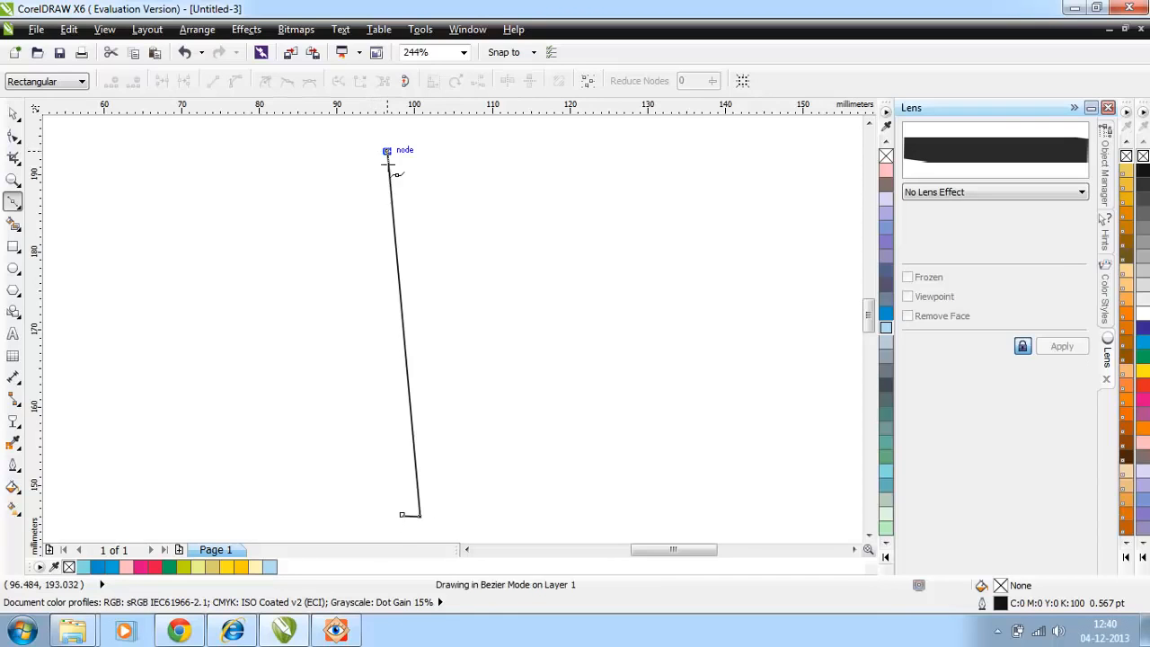
click(402, 516)
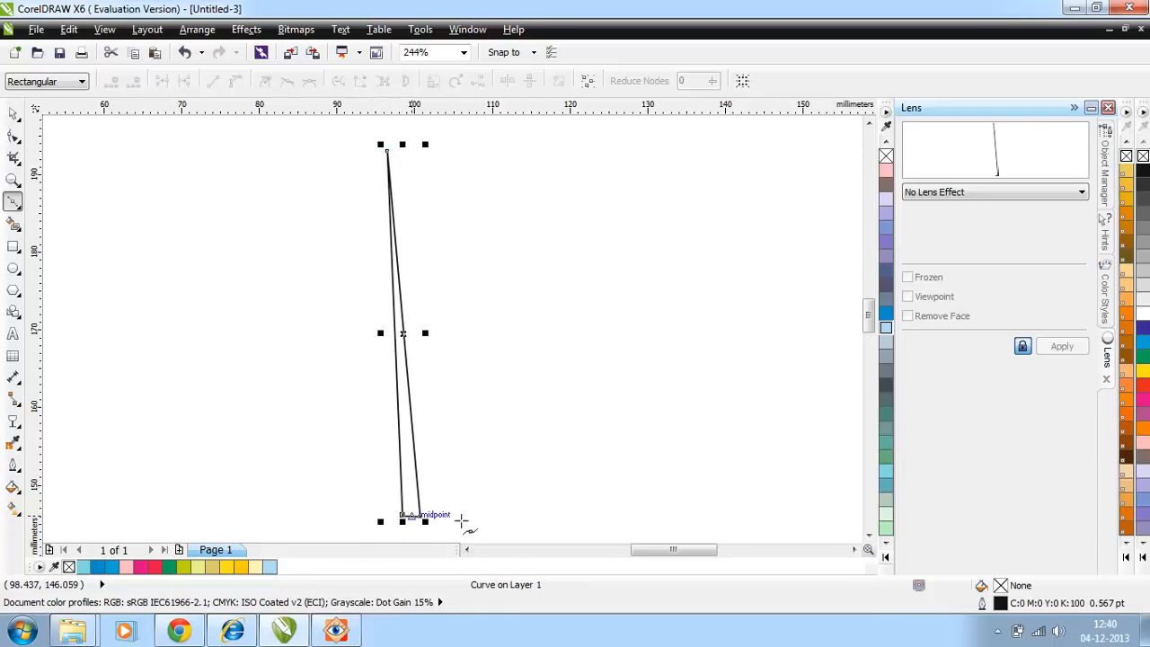
Step: Convert the slim triangle's long left side to a curve and bow it slightly outward
click(13, 135)
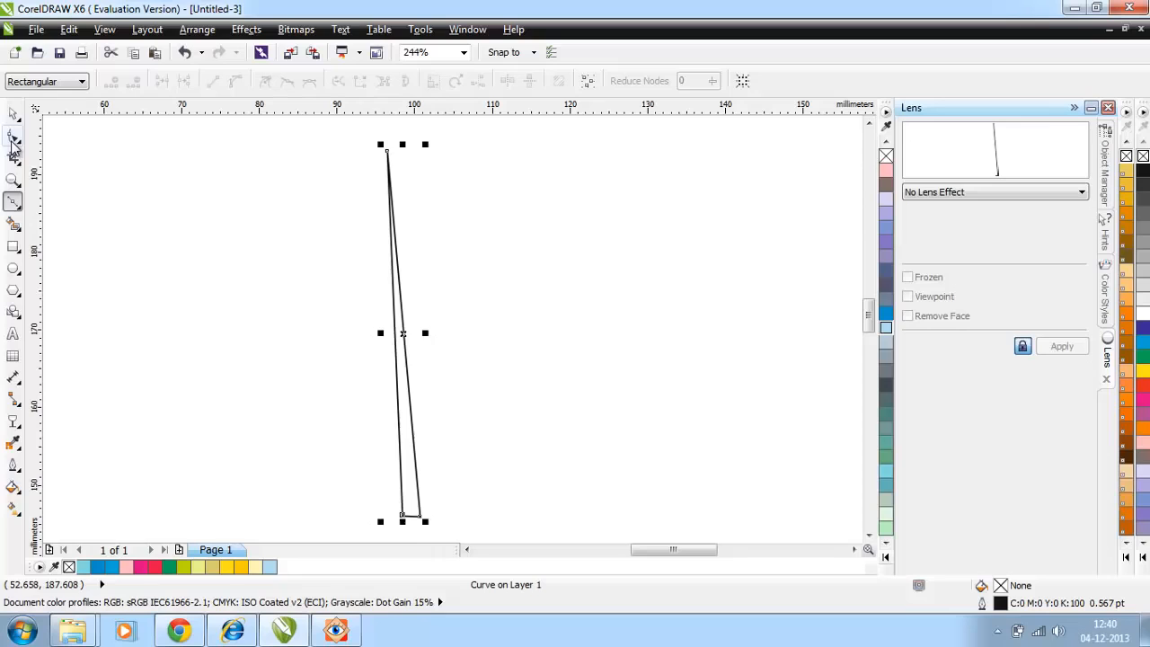
click(394, 267)
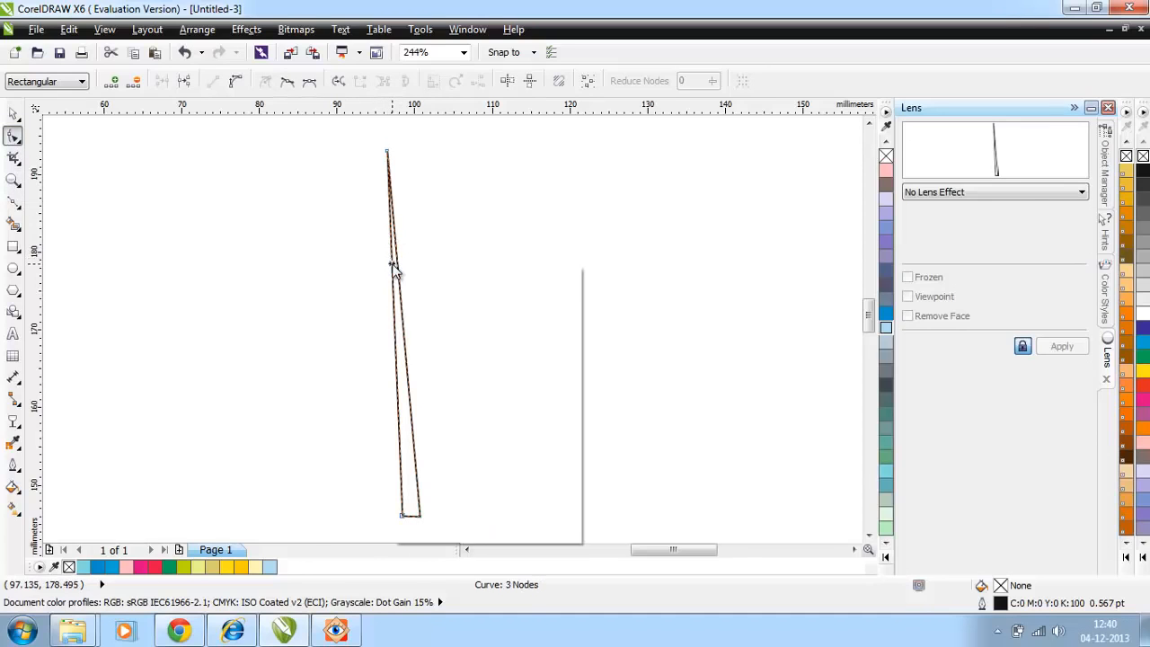
click(424, 338)
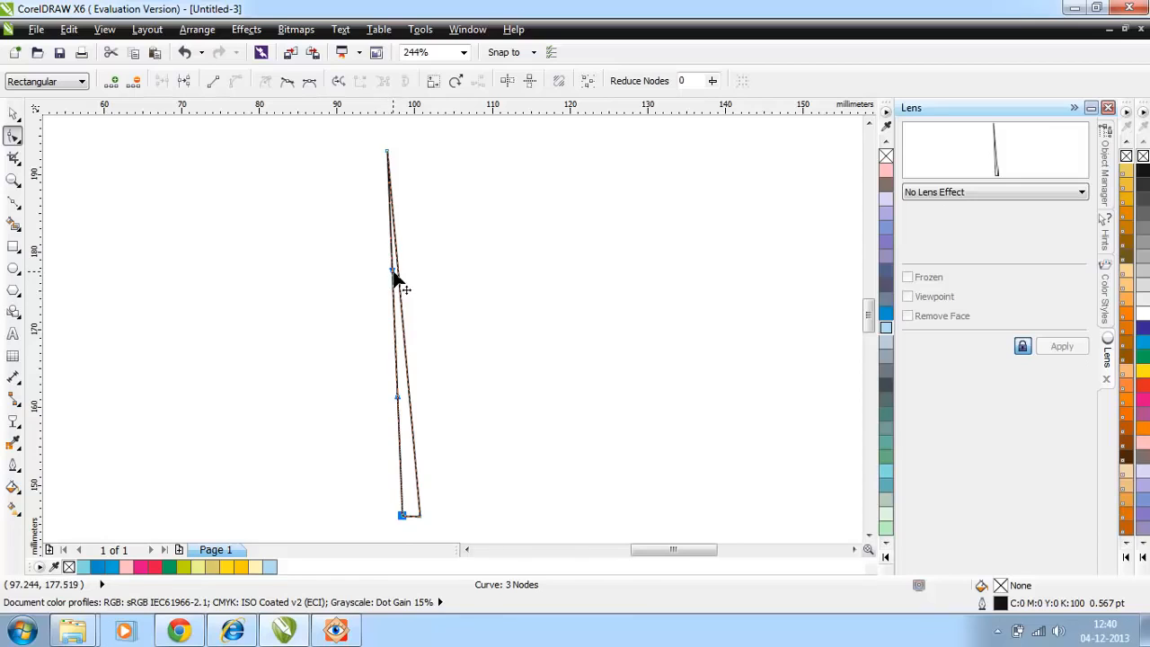
drag(393, 271, 377, 271)
drag(397, 396, 384, 396)
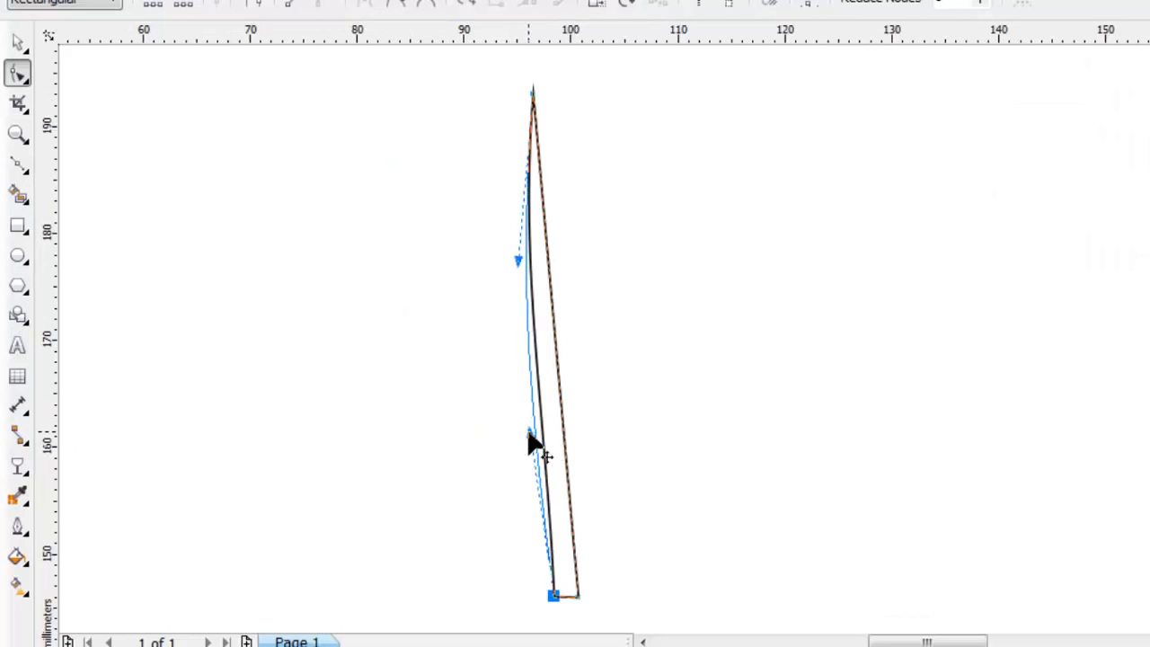
drag(528, 434, 529, 433)
Step: Convert the slim shape's right side to a curve following its left side, and give it a light blue (C40) fill and outline
right_click(549, 267)
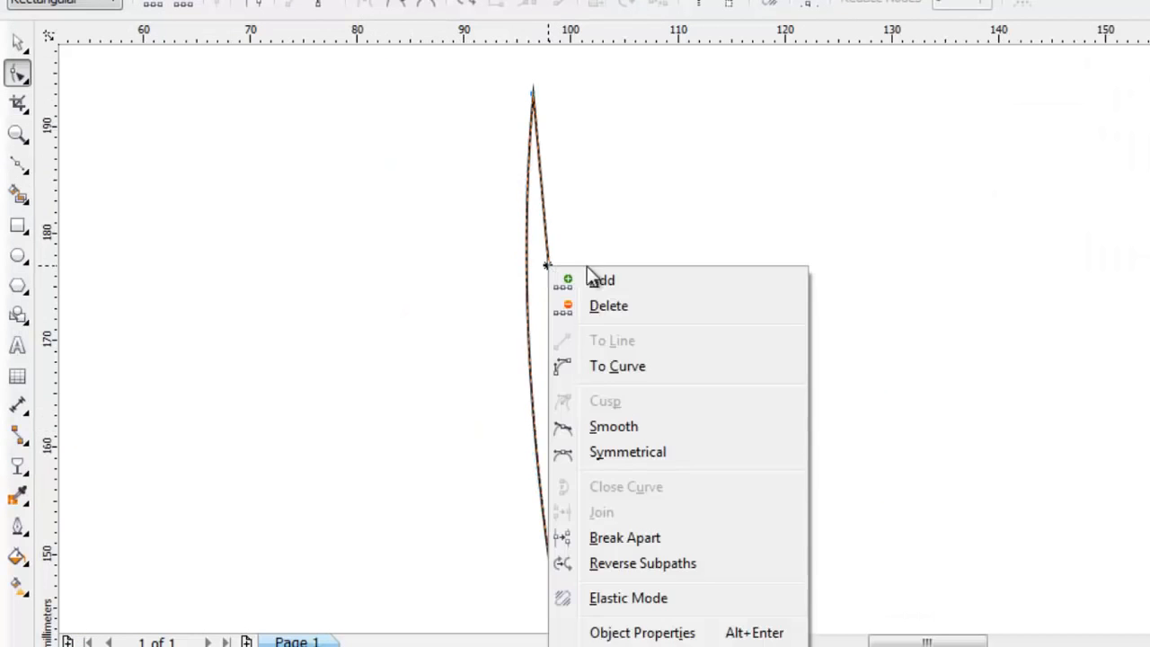
click(610, 363)
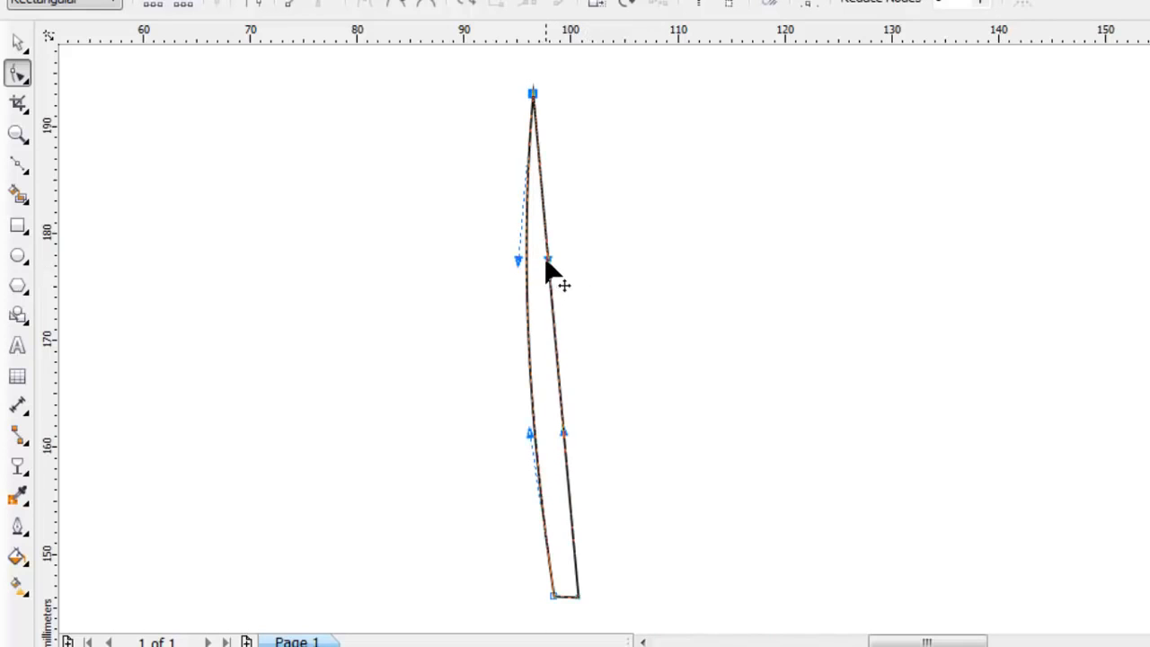
drag(547, 264, 516, 270)
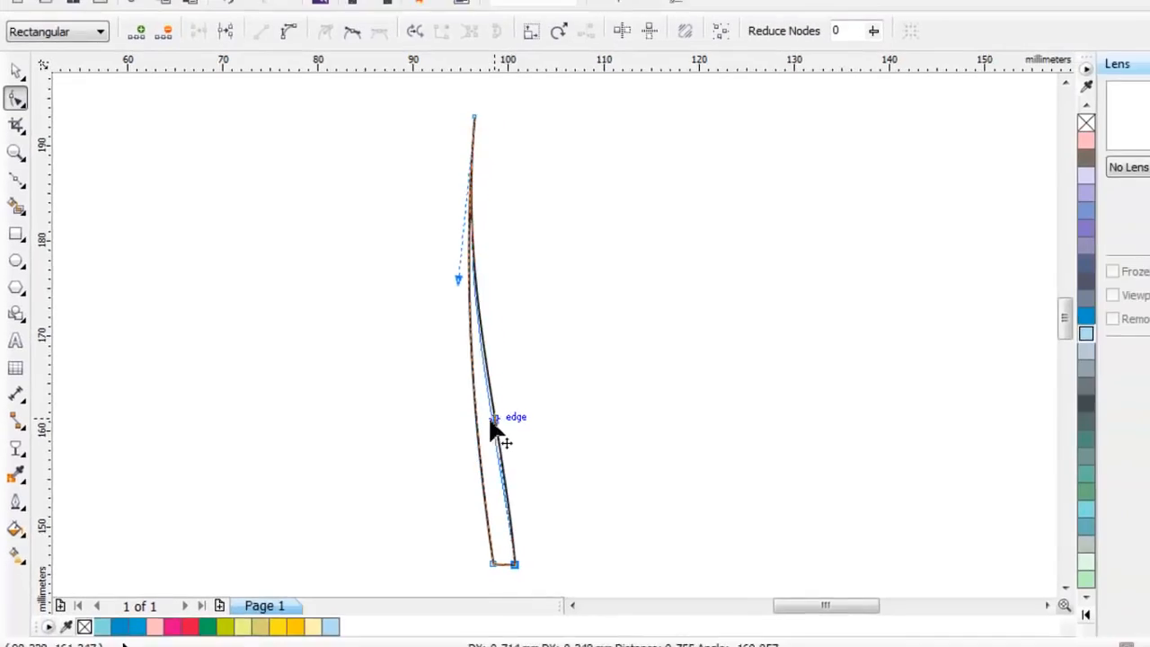
drag(490, 422, 474, 421)
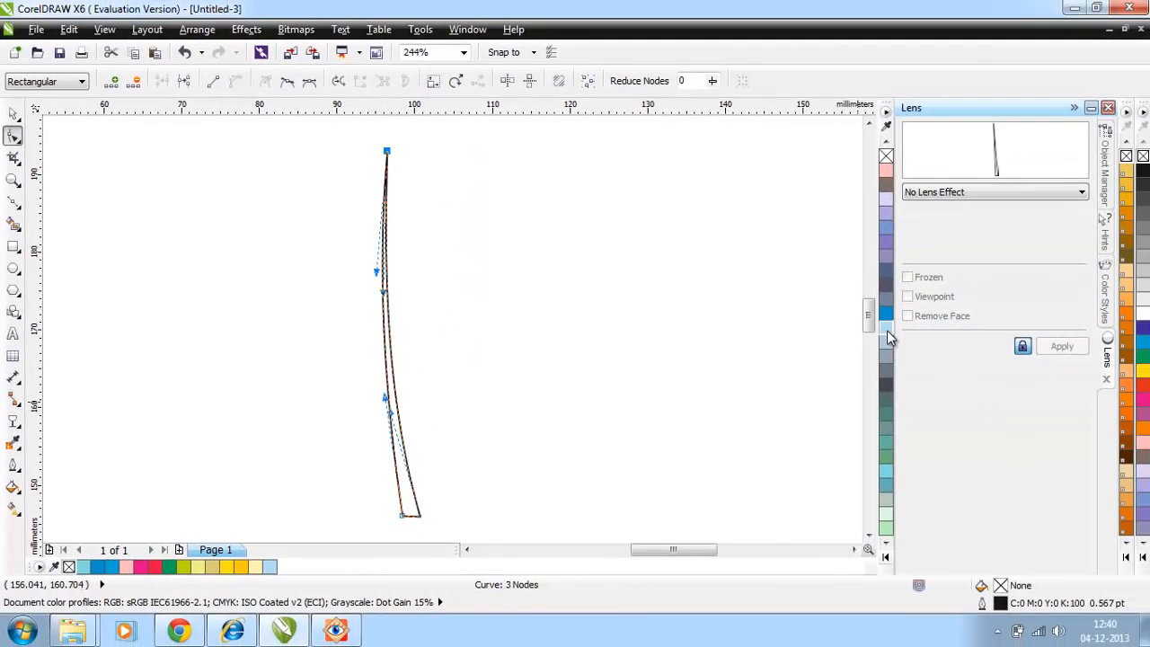
click(888, 330)
right_click(888, 331)
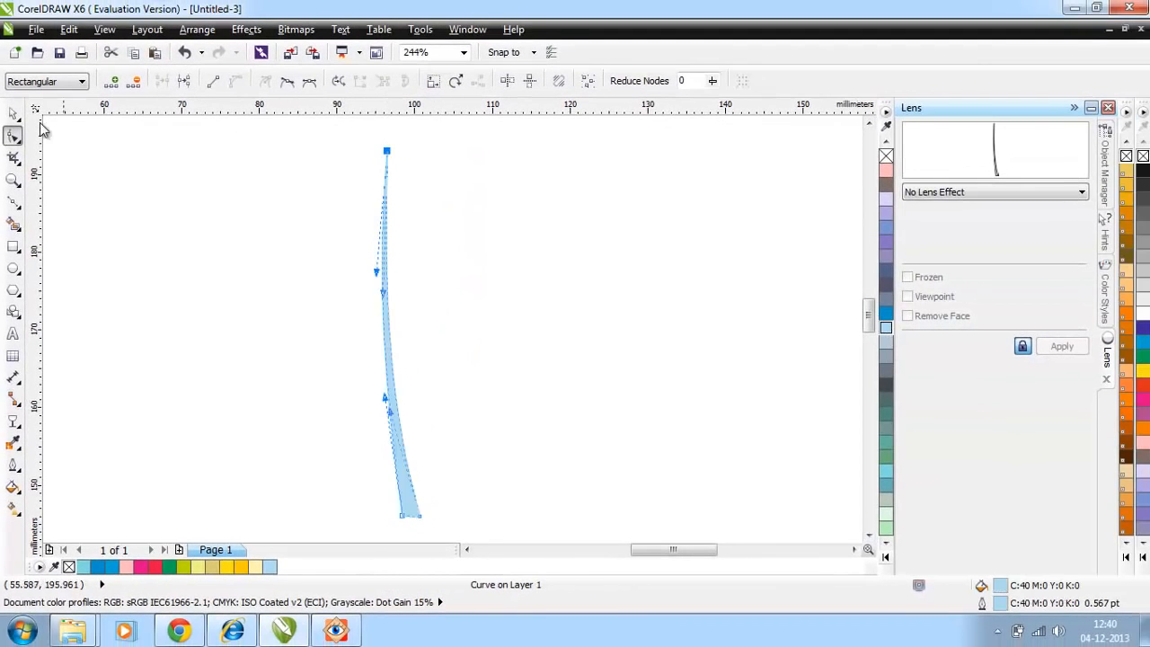
Step: Draw a second slim closed triangle about 23 mm tall with a base about 2 mm wide, right of the blue blade
click(13, 200)
click(570, 342)
click(586, 342)
click(570, 163)
click(570, 343)
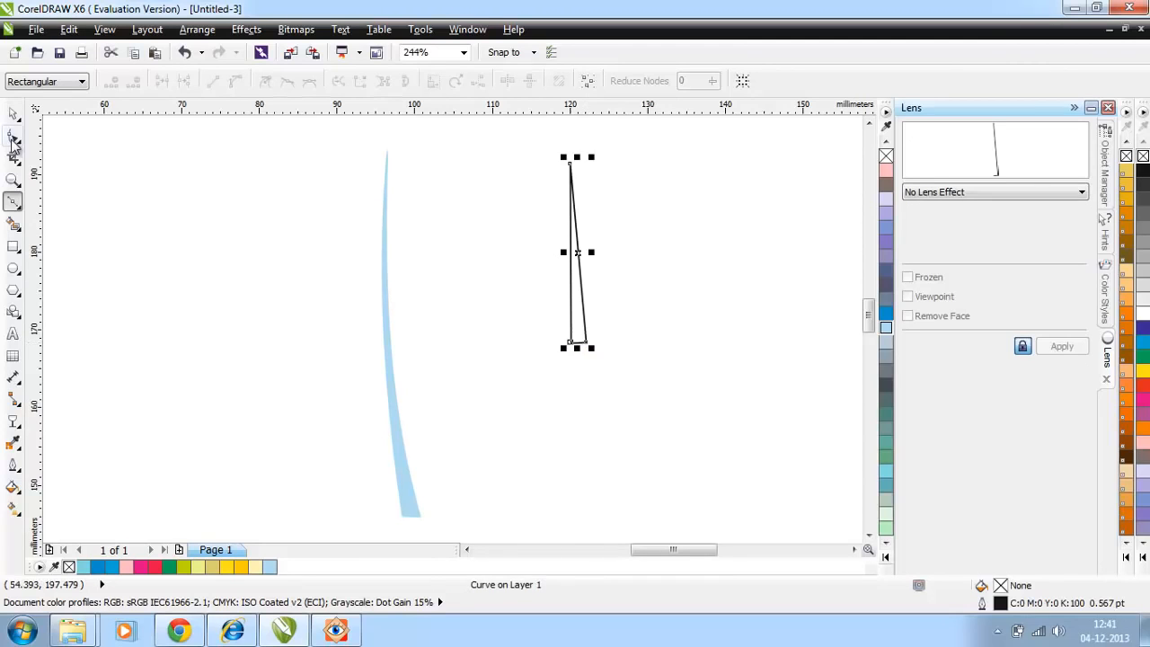
Step: Reshape the short triangle's long sides into curves to form a light blue blade, with a duplicate beside it
click(11, 140)
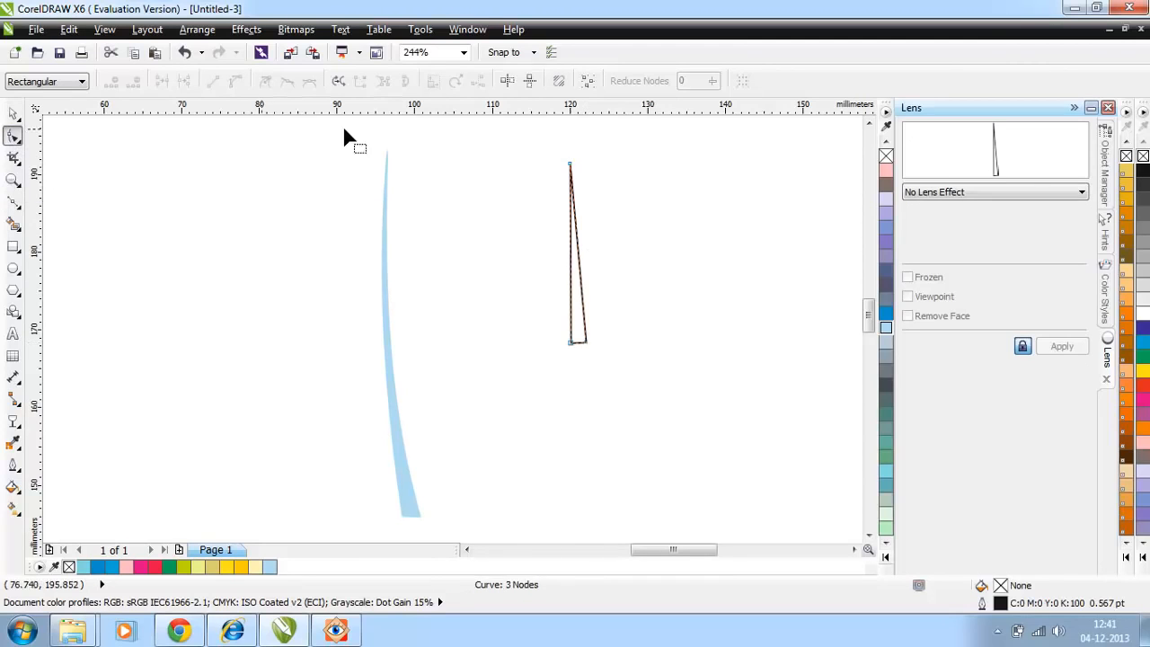
click(571, 239)
right_click(570, 239)
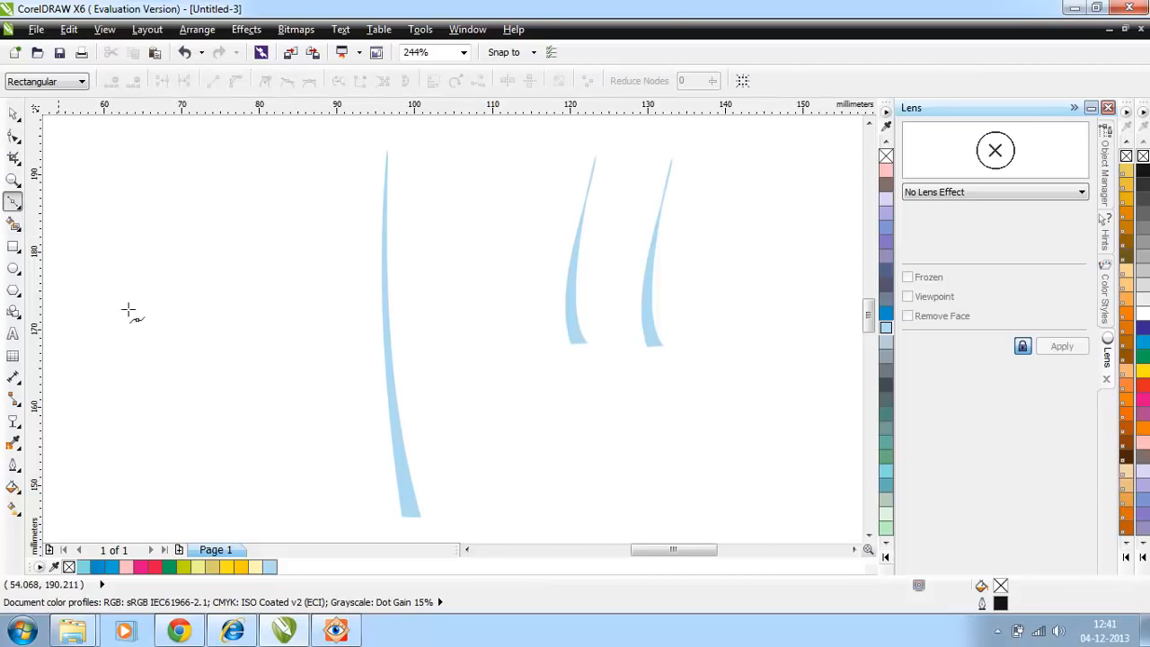
Step: Draw a third slim closed triangle about 39 mm tall with a base about 2 mm wide, left of the tall blade
click(190, 434)
click(207, 435)
click(173, 128)
click(190, 433)
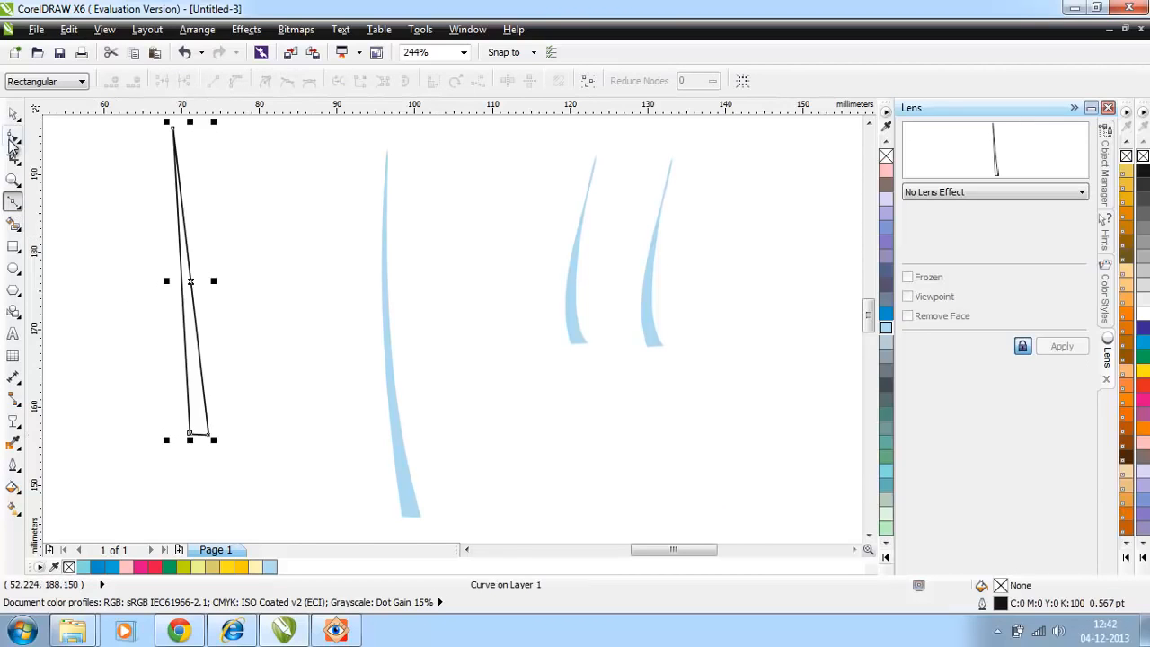
Step: Convert the third triangle's long sides to curves bowed to the right and colour the shape light blue (C40)
click(13, 137)
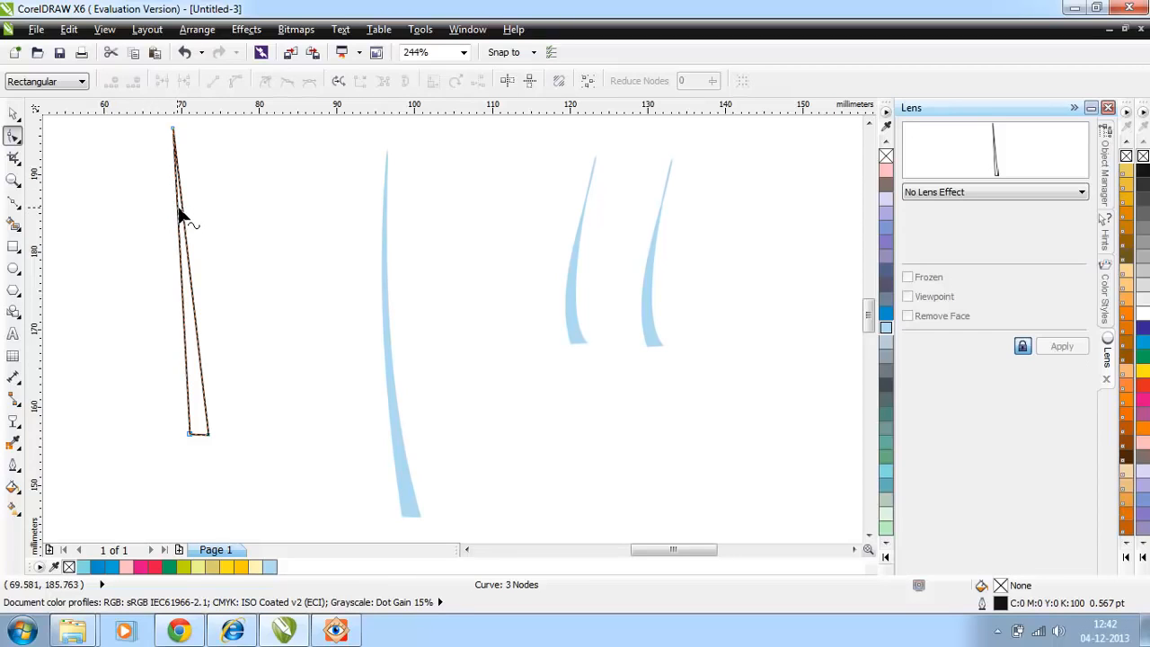
click(185, 218)
right_click(185, 218)
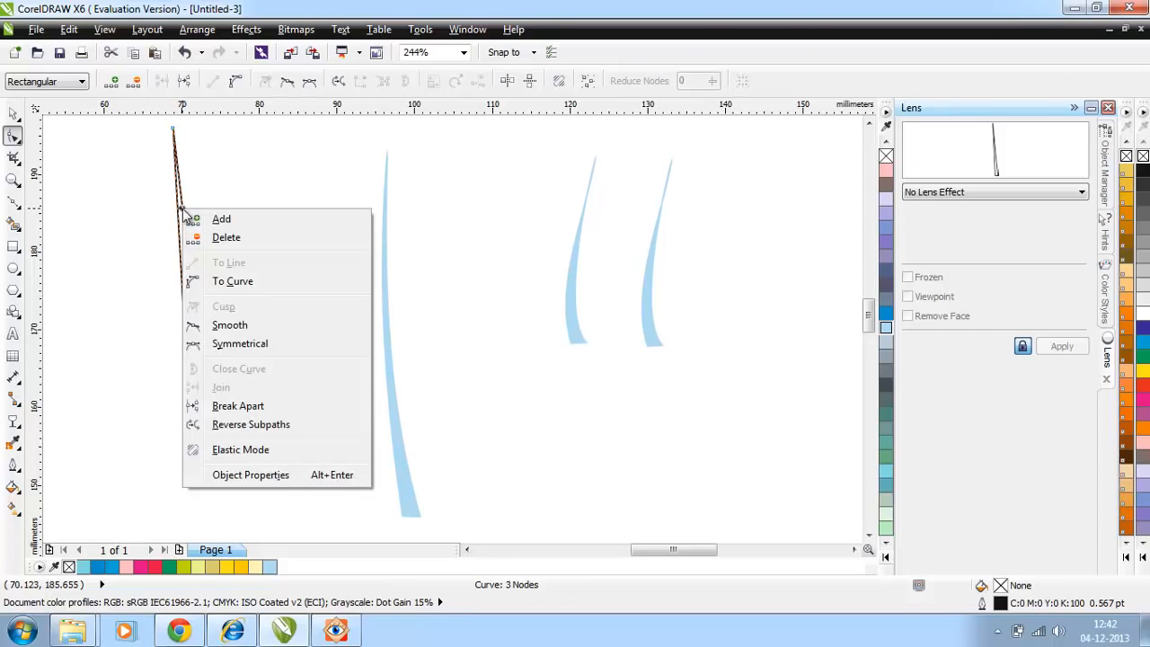
click(229, 279)
key(space)
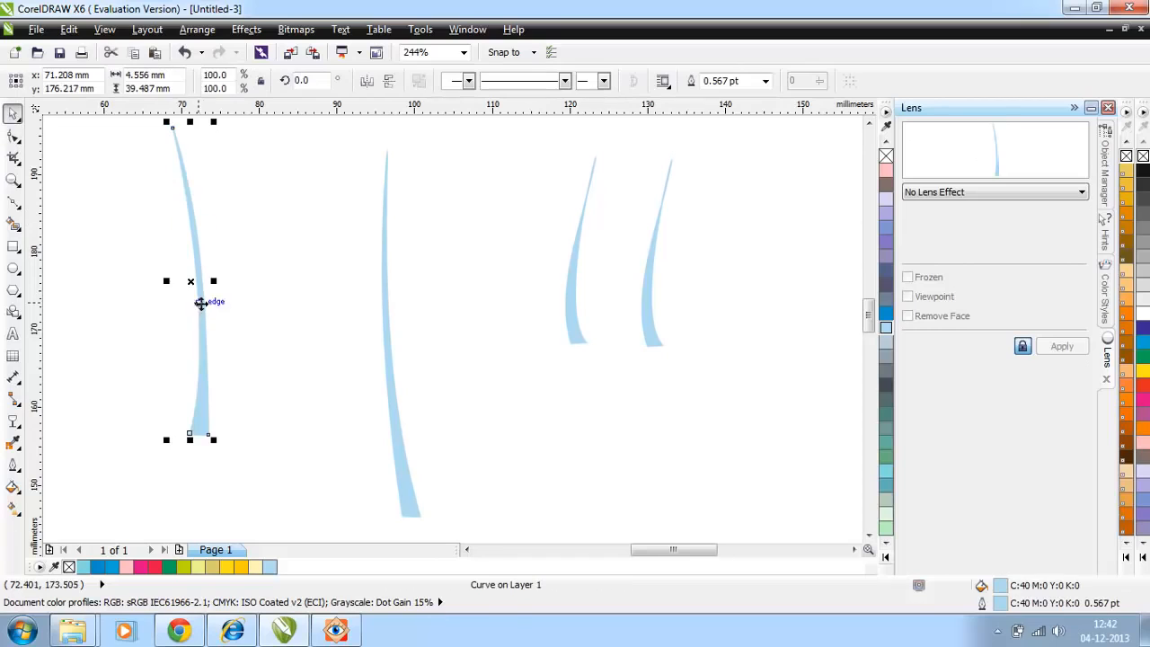
Step: Arrange five light blue blades as a branching leaf vein around the tall one and group them
mouse_move(197, 279)
mouse_down()
mouse_move(251, 284)
mouse_move(249, 296)
mouse_up()
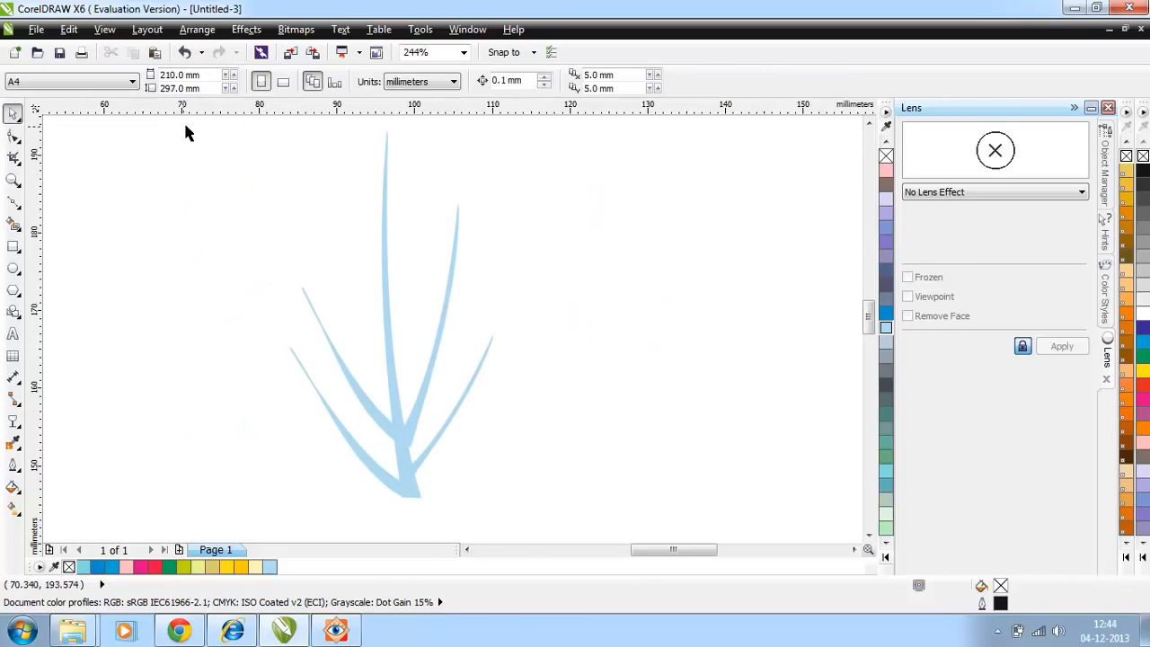
mouse_move(186, 131)
mouse_down()
mouse_move(731, 450)
mouse_move(757, 530)
mouse_up()
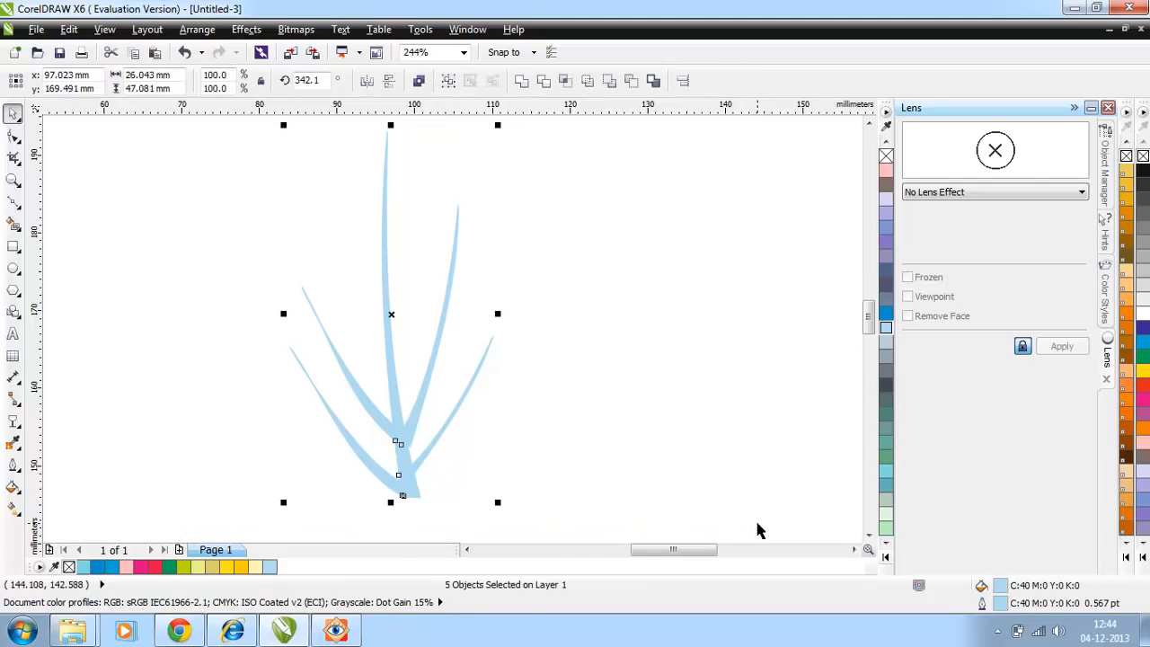
key(ctrl+g)
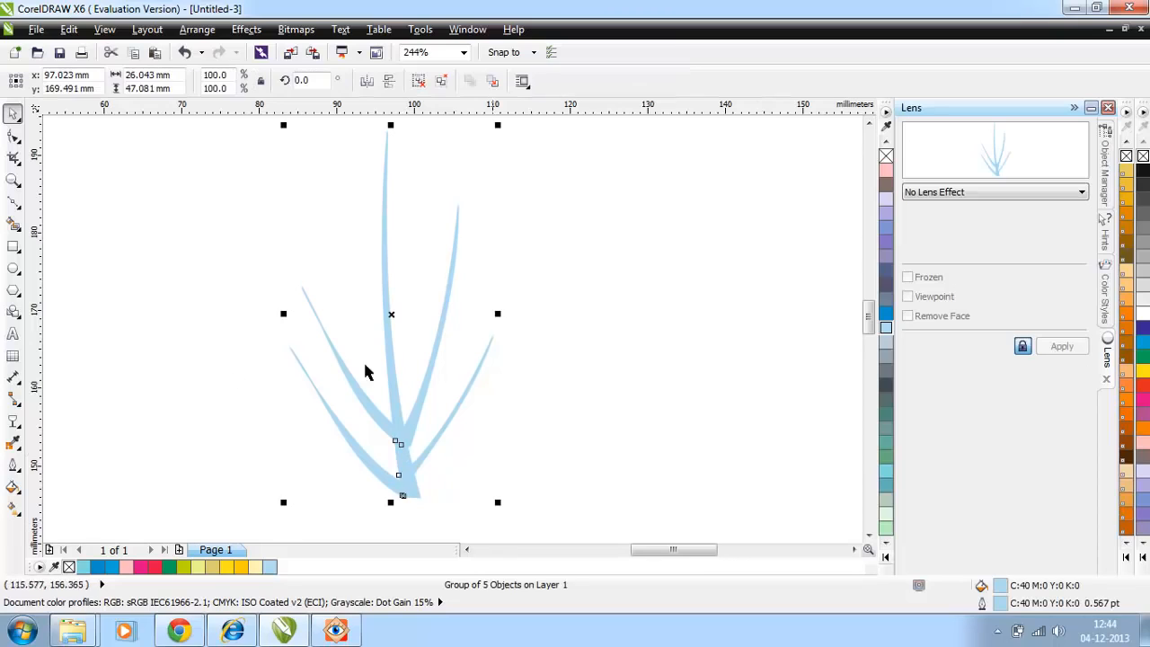
Step: Apply a linear transparency to the vein group, fading it towards its base, and scale the group down
click(13, 422)
drag(480, 179, 366, 536)
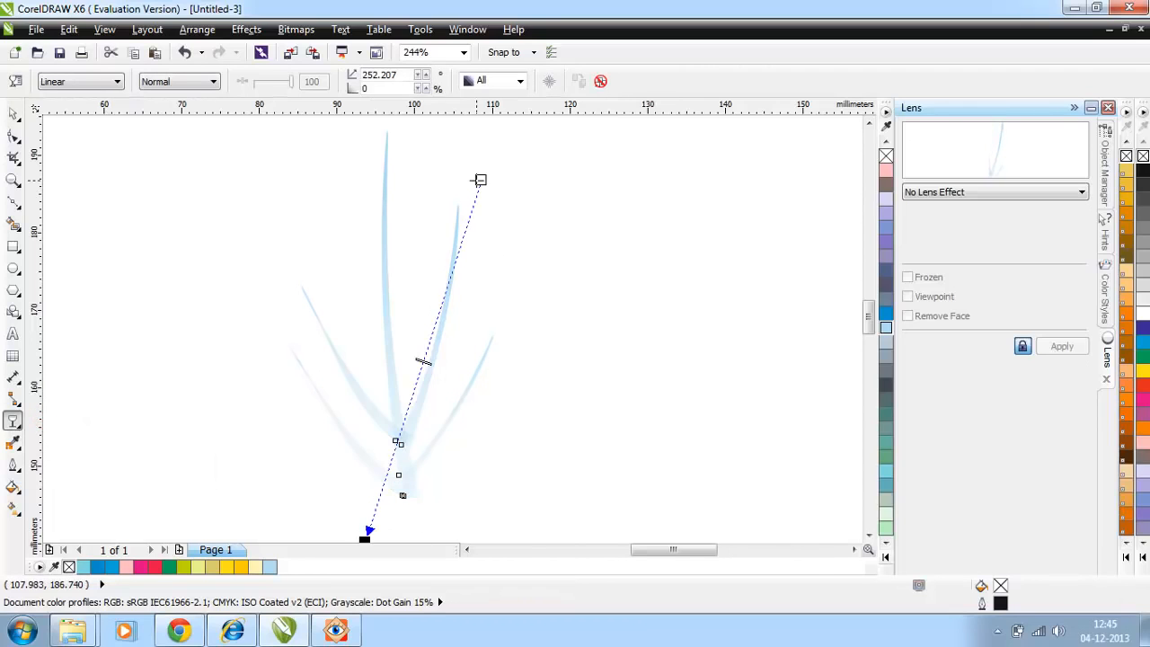
drag(481, 179, 355, 150)
key(space)
drag(498, 502, 407, 339)
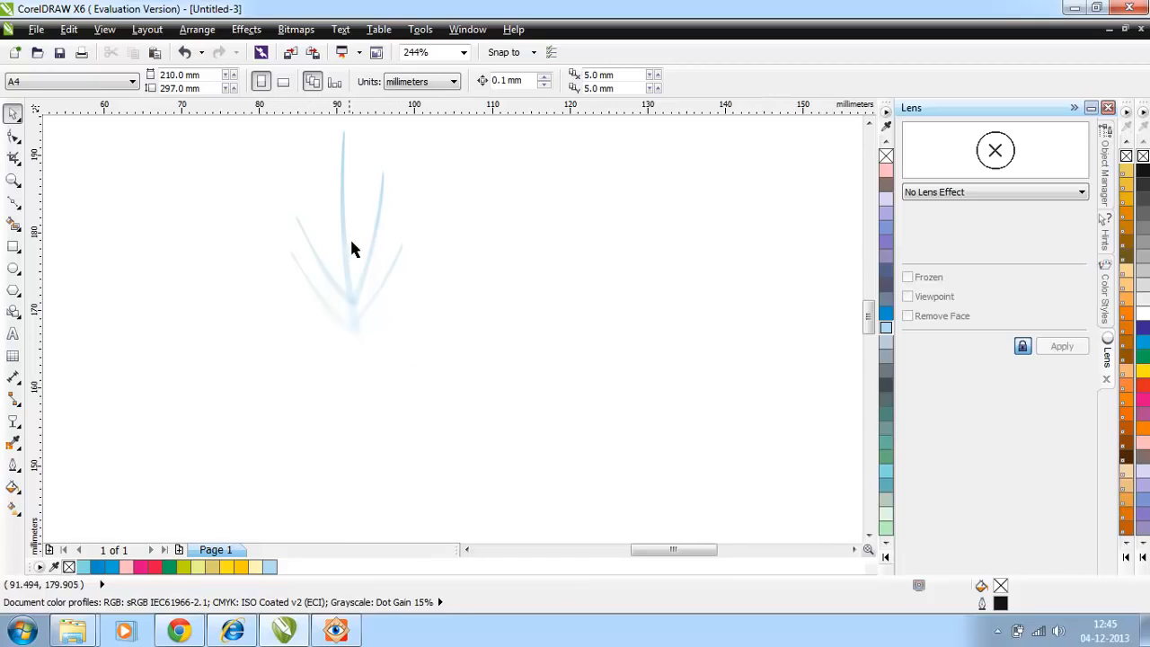
Step: Place the blue petal beside the veins at 110.6%, rotating the petal 38.7° and the vein group 38°
scroll(483, 390, down, 3)
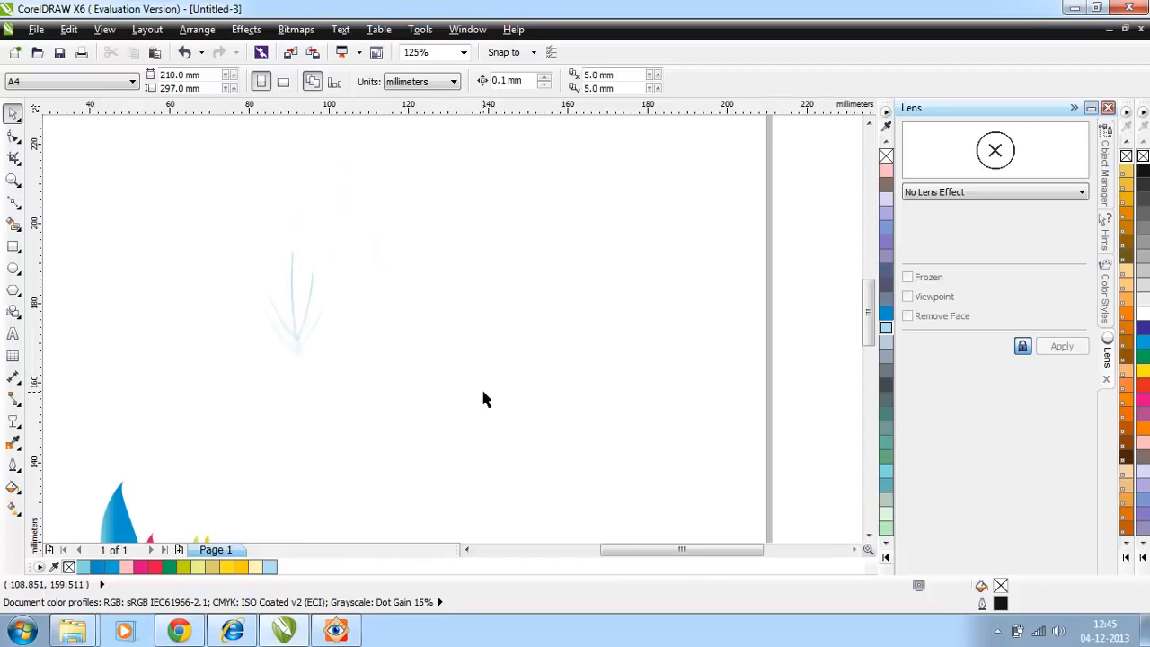
drag(105, 526, 448, 255)
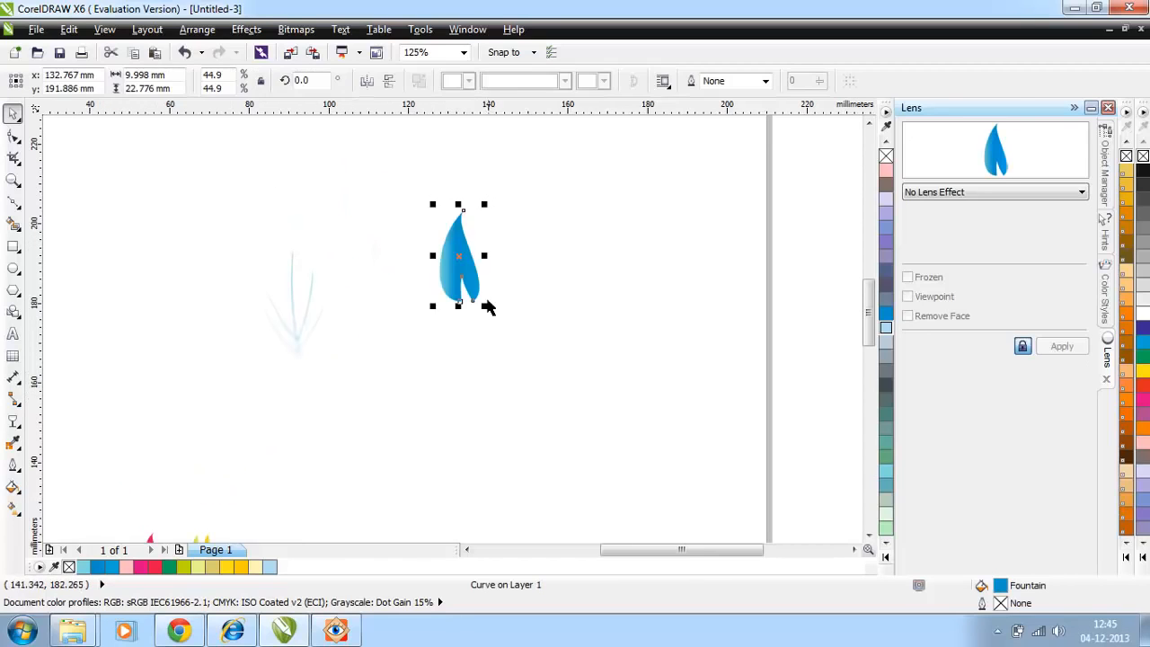
drag(479, 302, 639, 436)
click(536, 397)
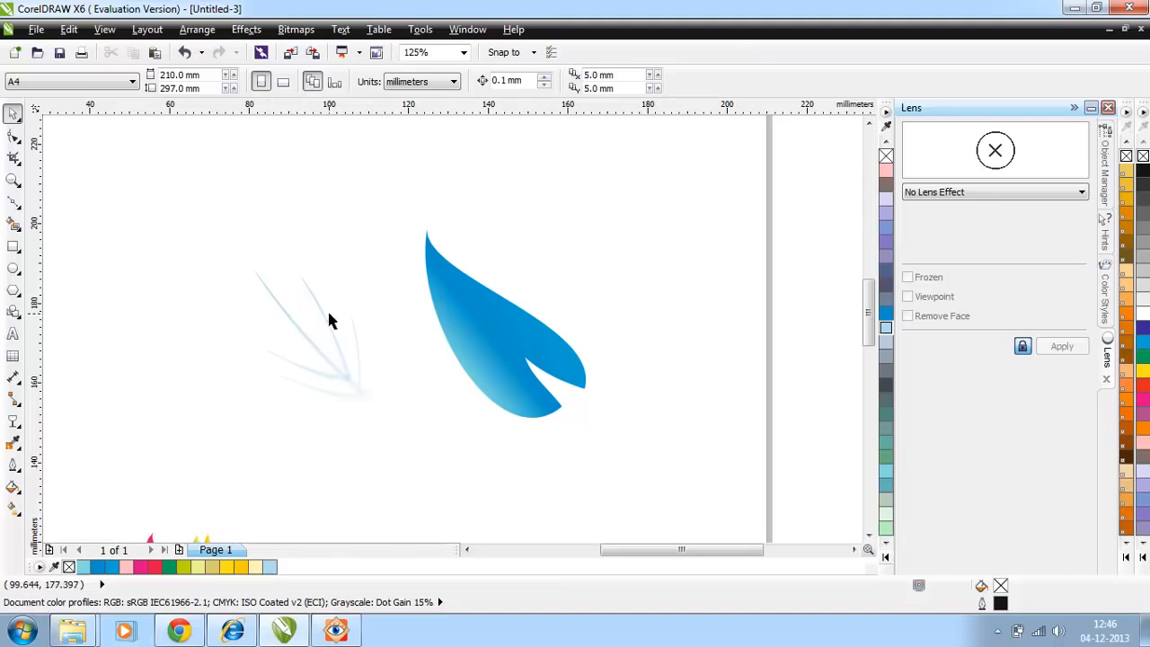
Step: PowerClip the vein group inside the blue petal
click(342, 378)
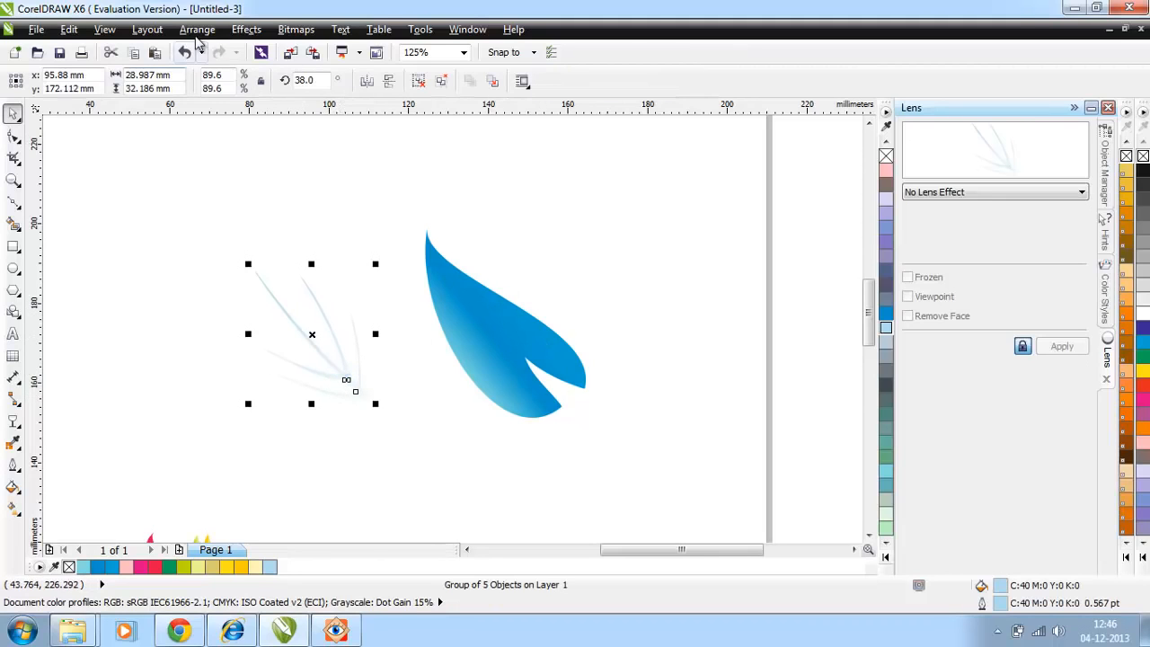
click(246, 29)
mouse_move(274, 268)
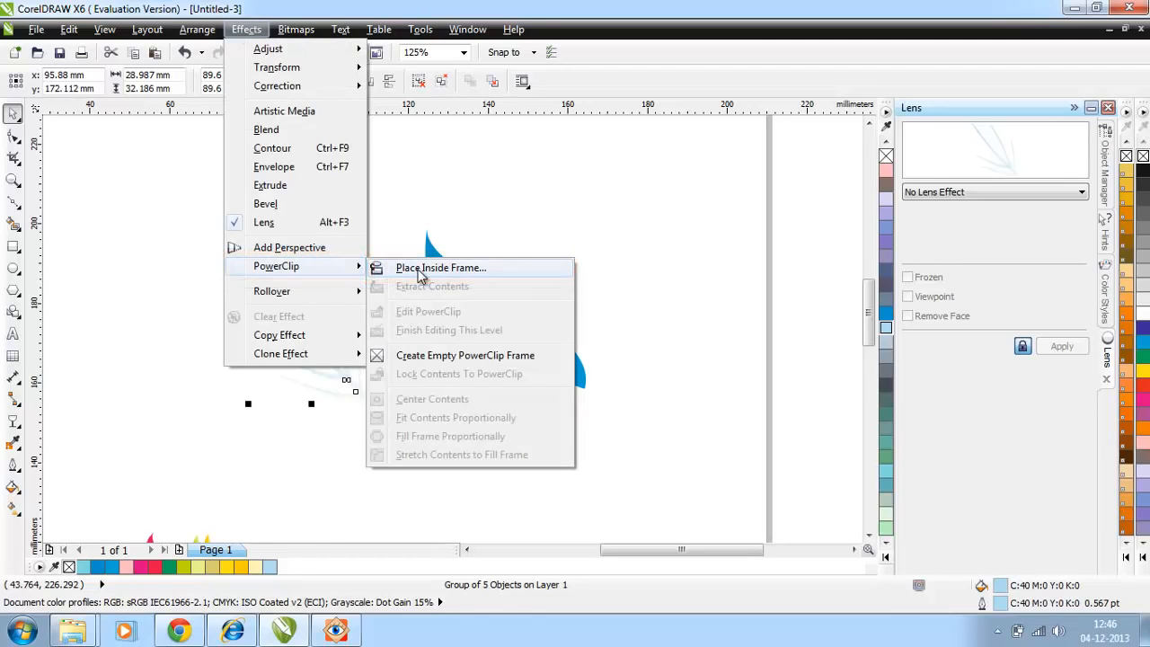
click(420, 268)
click(475, 334)
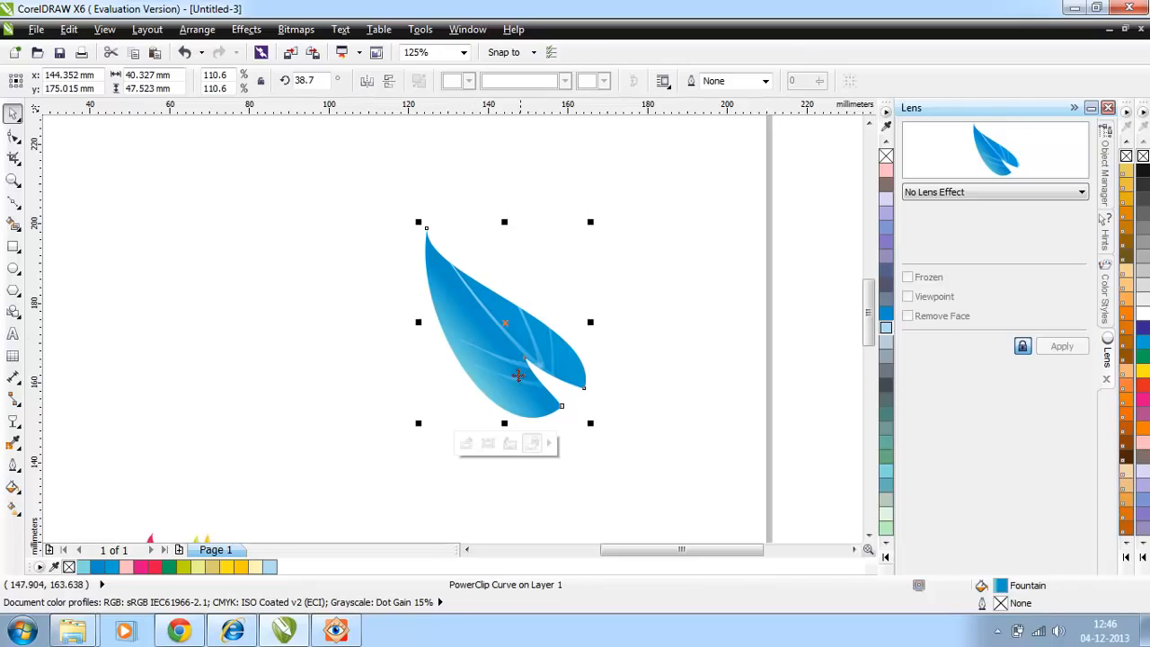
Step: Edit the PowerClip contents, scaling the veins to 80% and moving them up along the petal to its notch
click(466, 445)
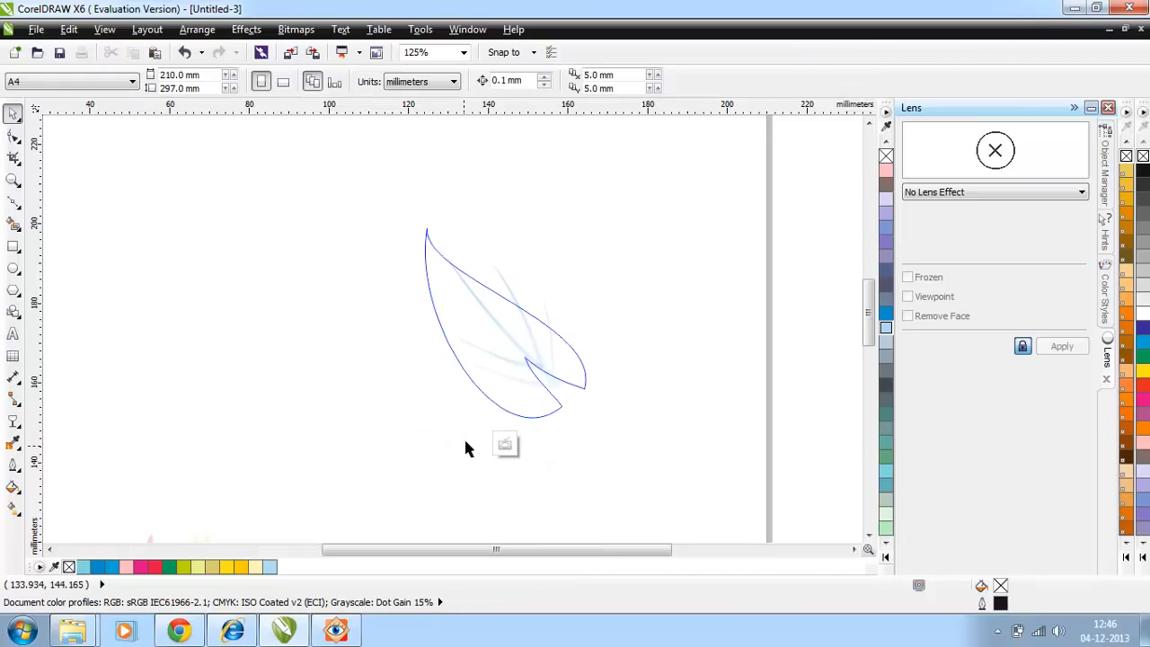
click(514, 349)
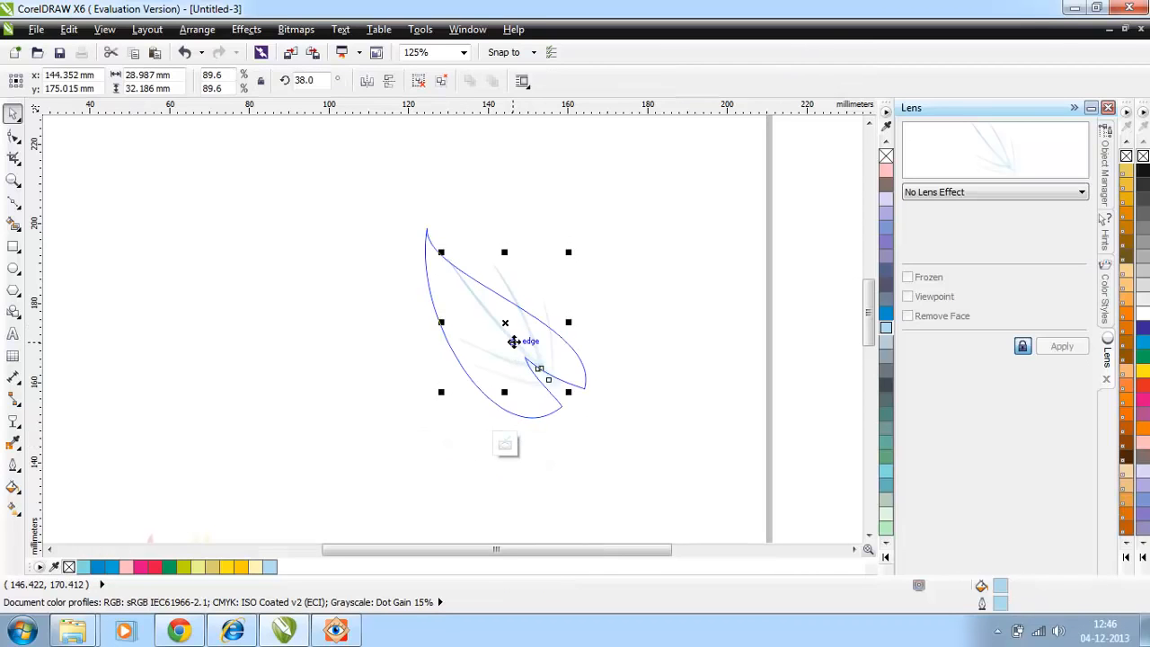
click(506, 447)
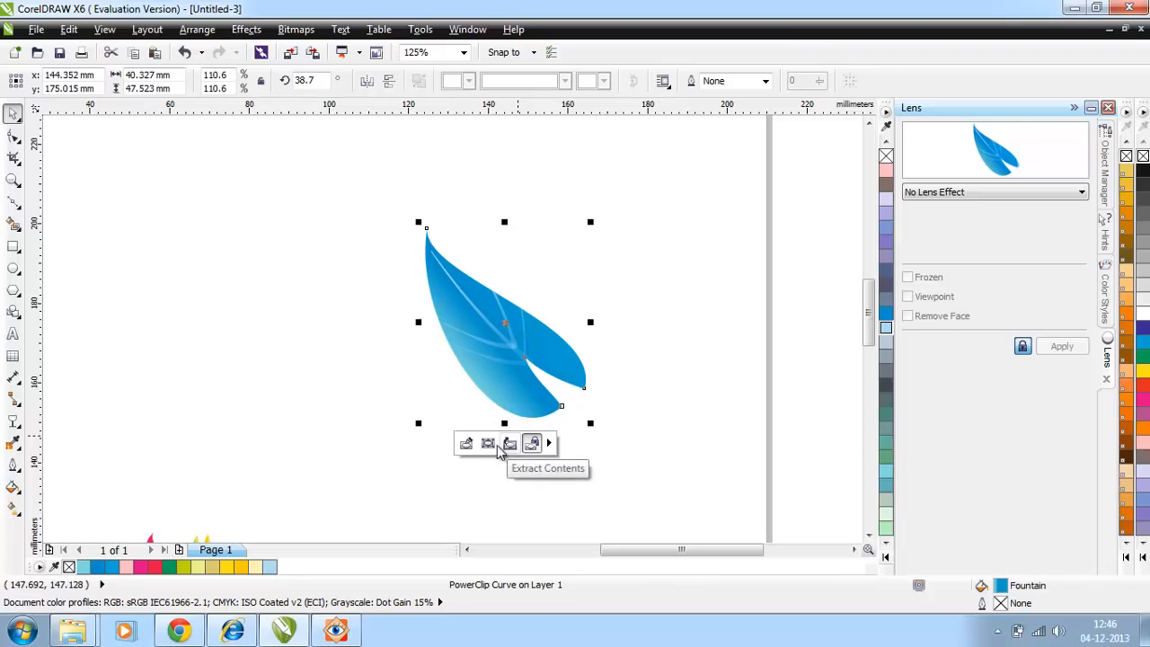
click(310, 412)
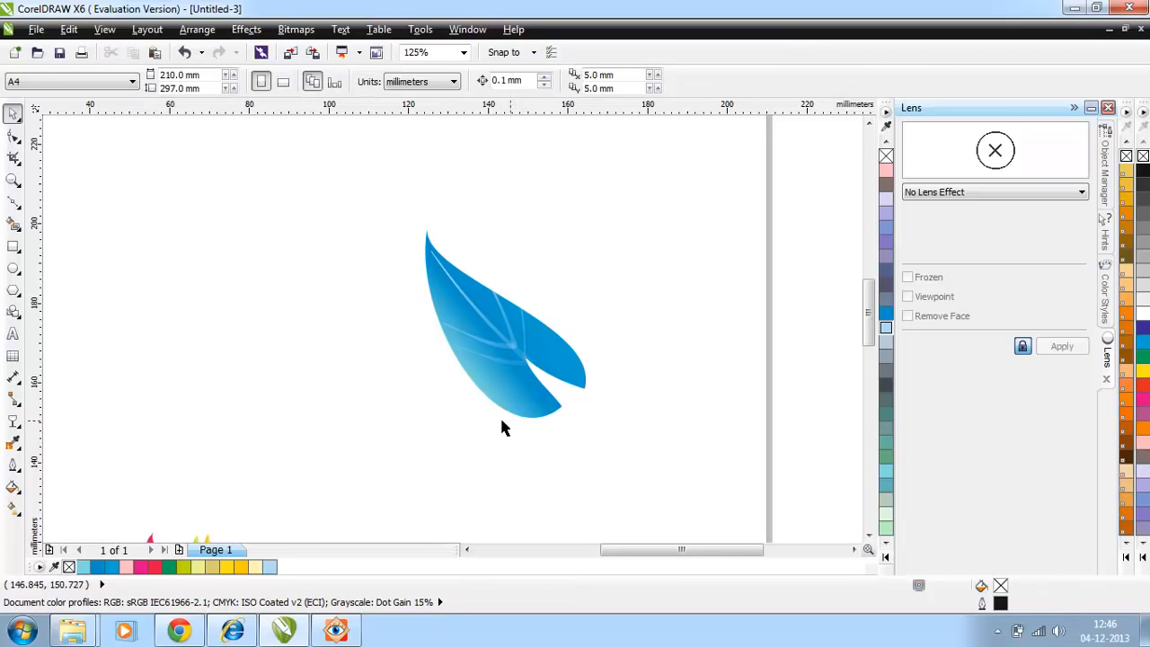
Step: Move the finished blue leaf into the empty left half of the page and enlarge it
drag(374, 226, 625, 433)
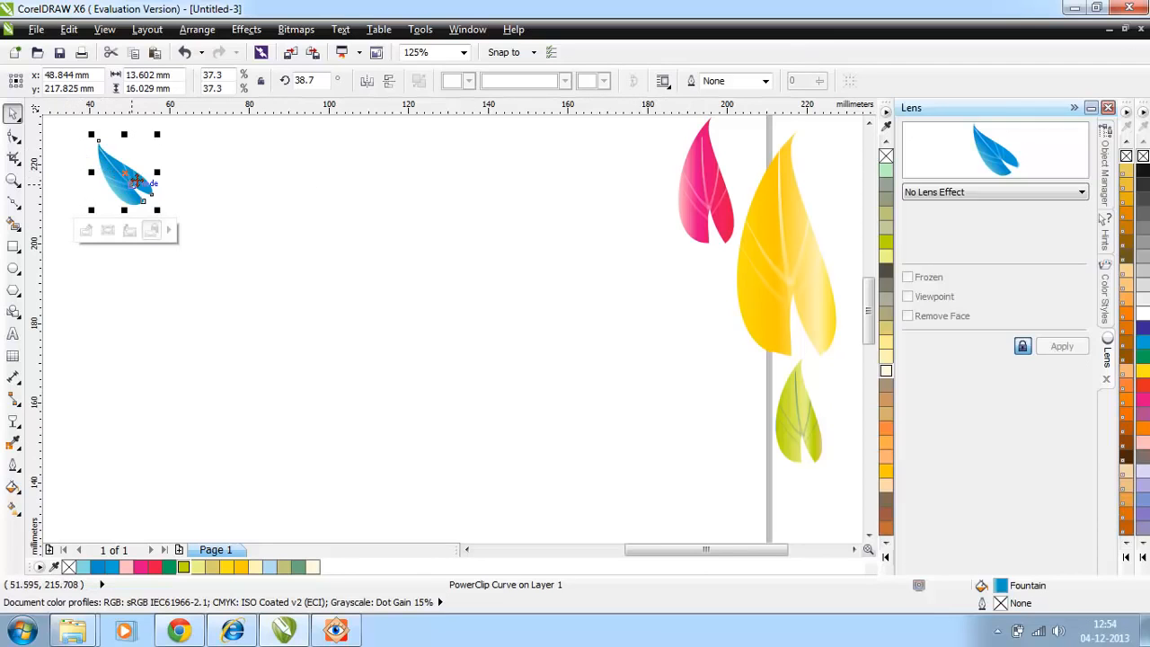
drag(135, 180, 256, 338)
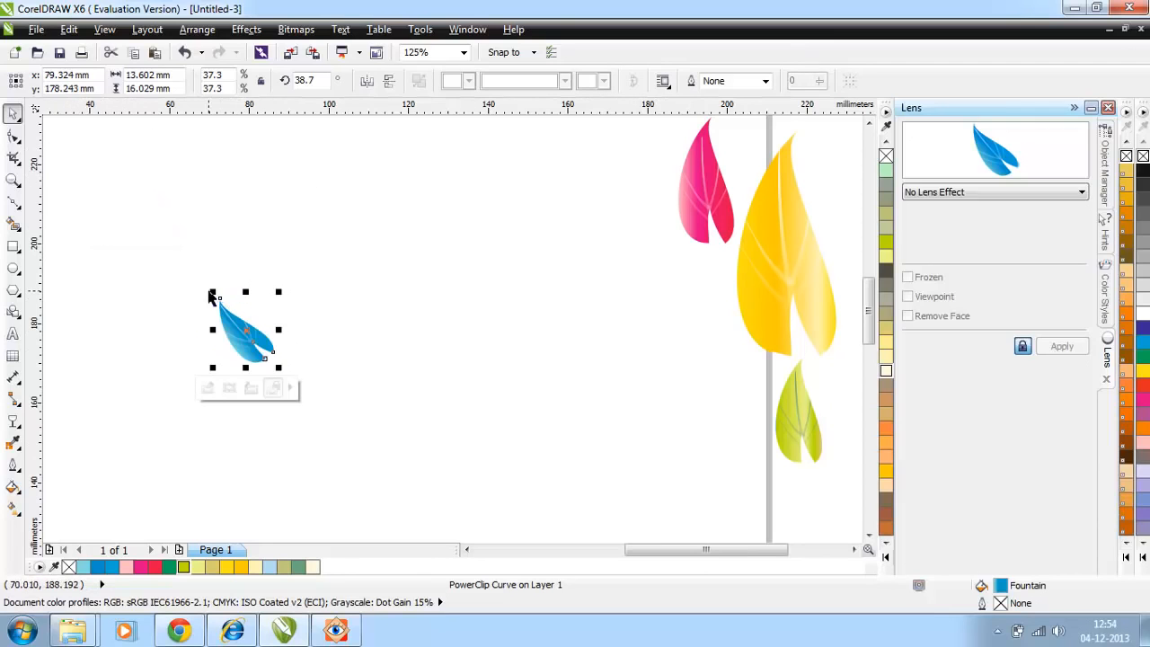
drag(214, 292, 154, 180)
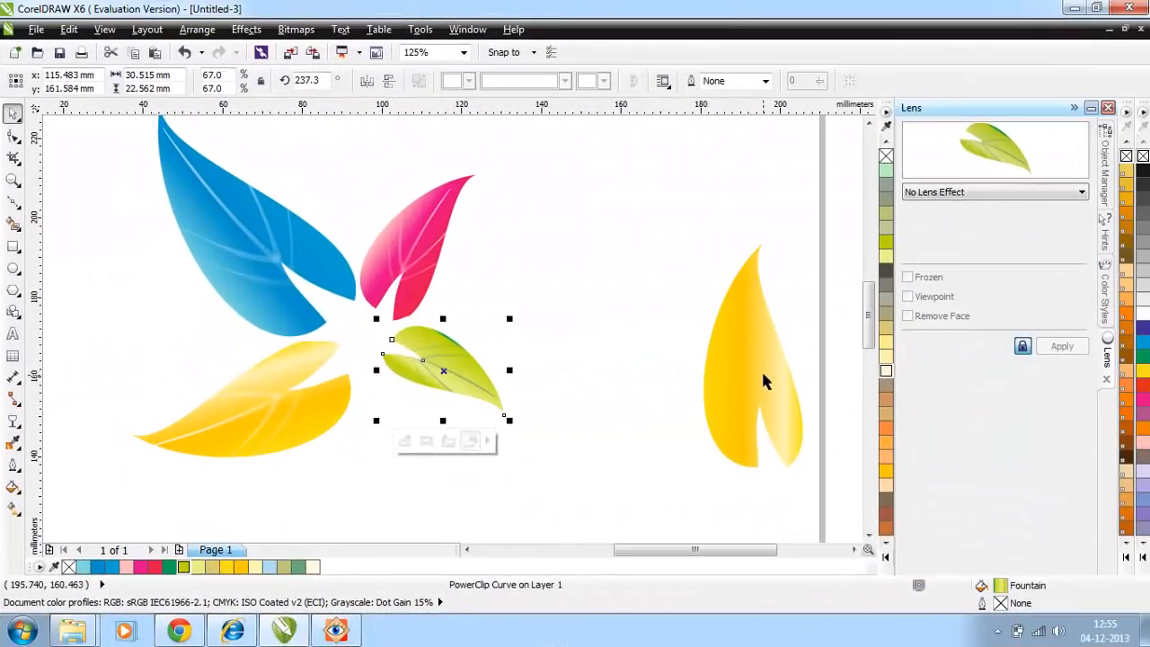
Step: Duplicate the coloured leaves at a smaller size, rotating and fitting them between the large leaves in a radial arrangement
click(761, 382)
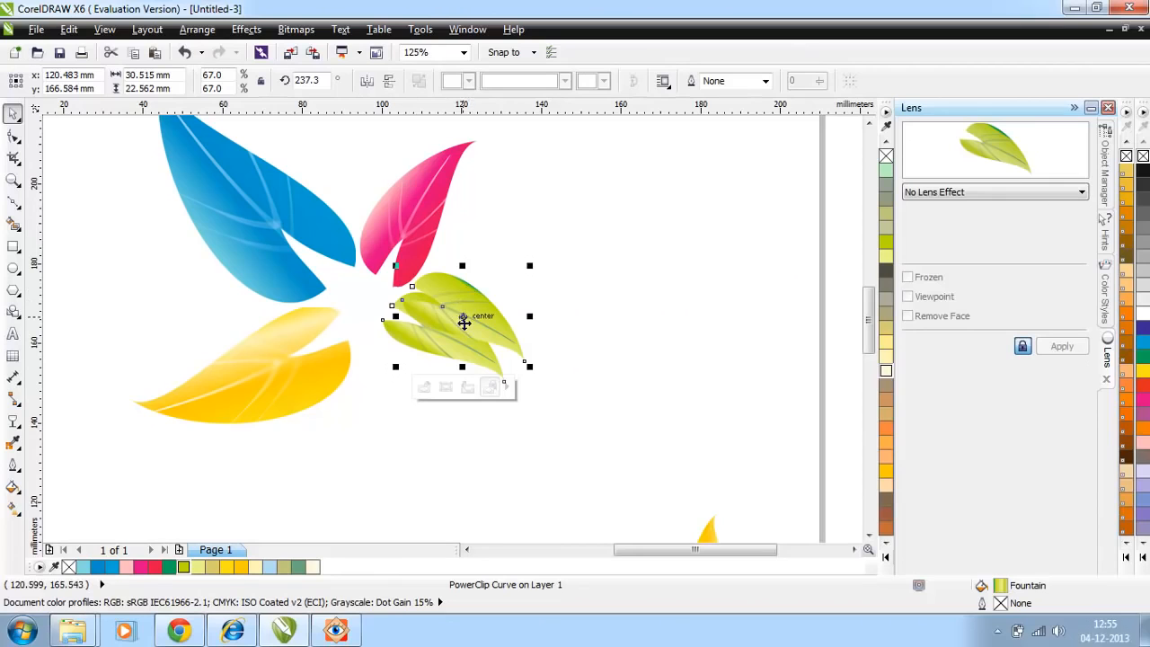
drag(461, 319, 644, 308)
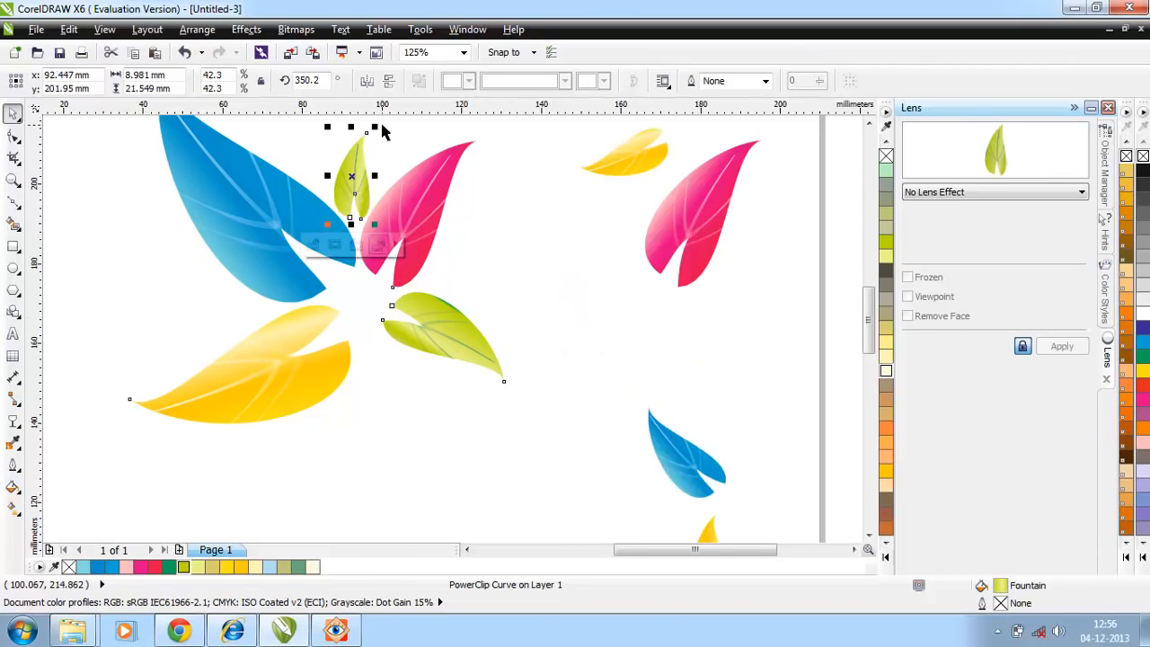
drag(374, 128, 393, 151)
drag(360, 222, 346, 215)
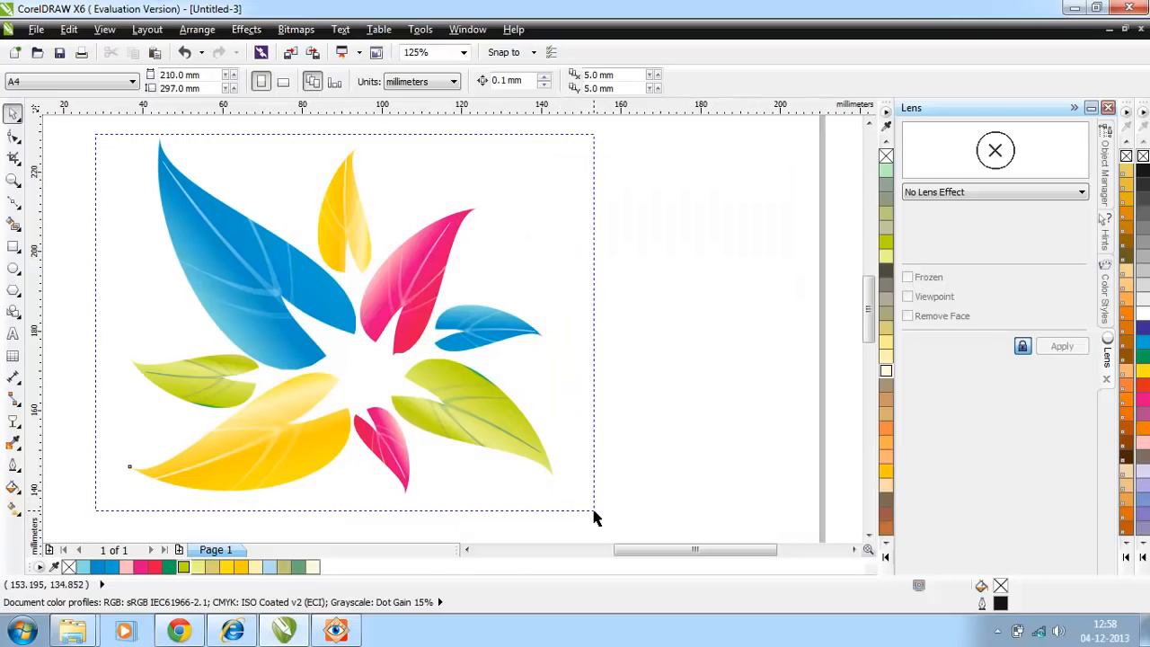
Step: Group all eight leaves of the radial arrangement and scale the group down
drag(593, 507, 596, 512)
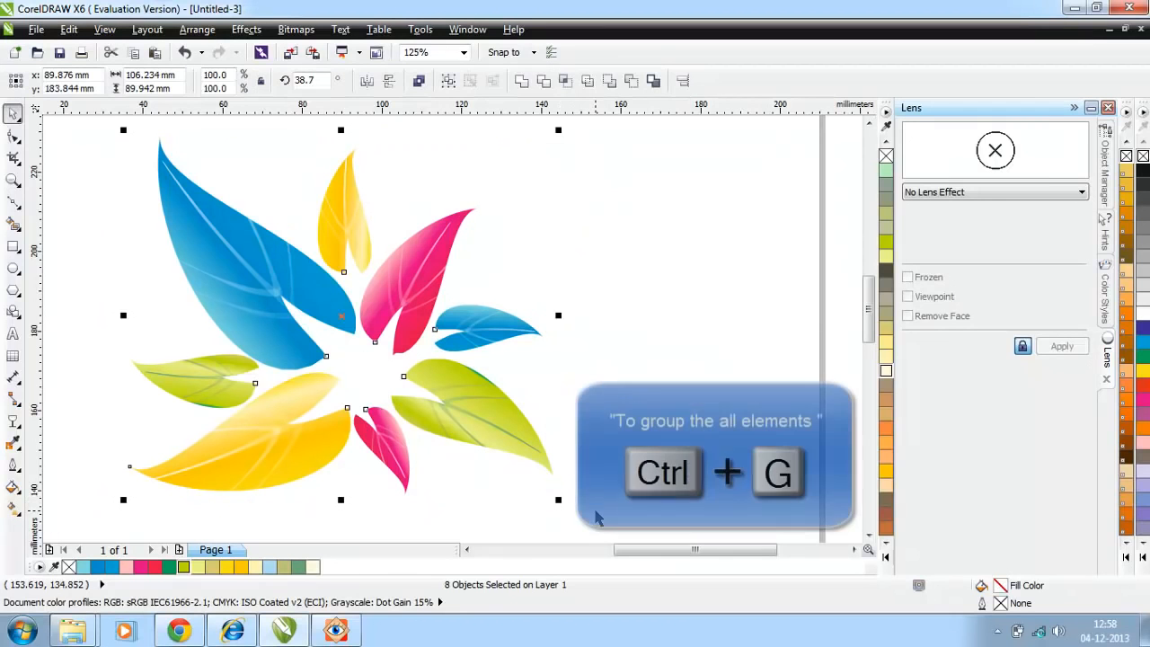
key(ctrl+g)
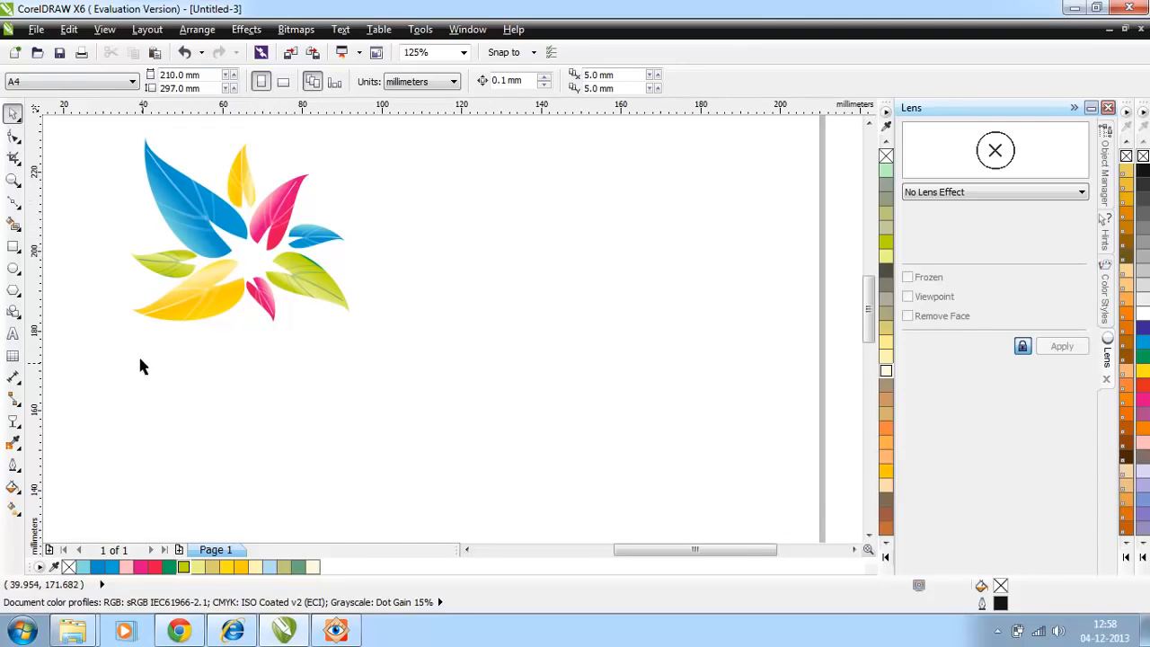
Step: Draw scattered circles beside the leaf group and resize them into a mix of small, medium and large circles
click(13, 268)
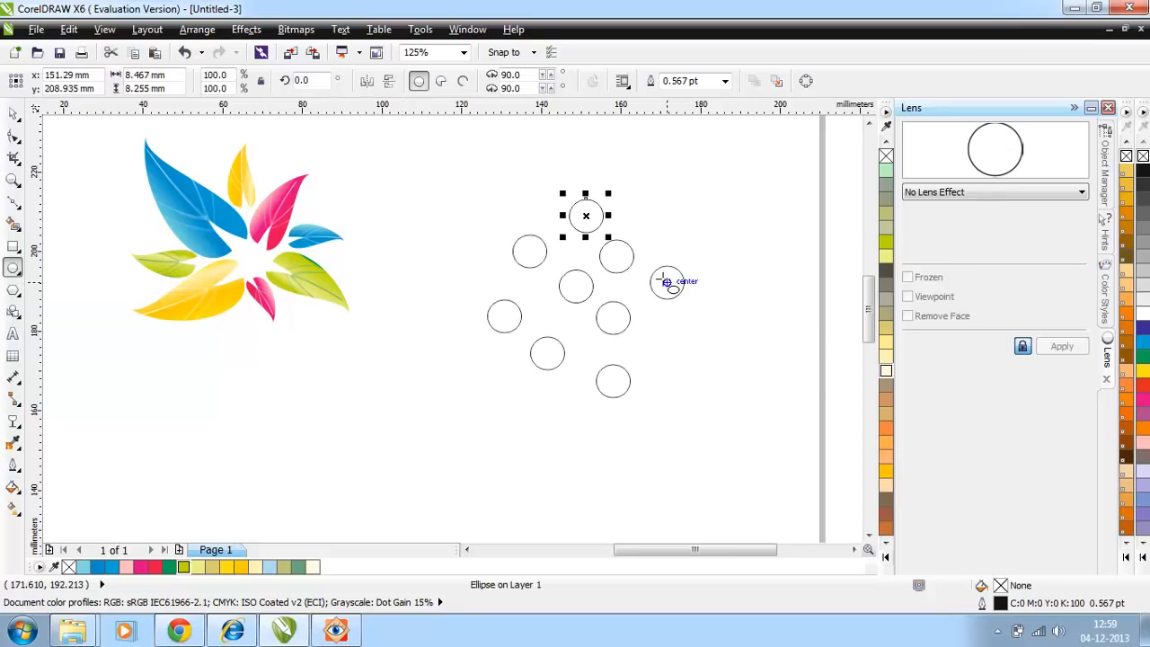
mouse_move(651, 267)
mouse_down()
mouse_move(682, 298)
mouse_move(673, 275)
mouse_move(655, 293)
mouse_up()
click(586, 215)
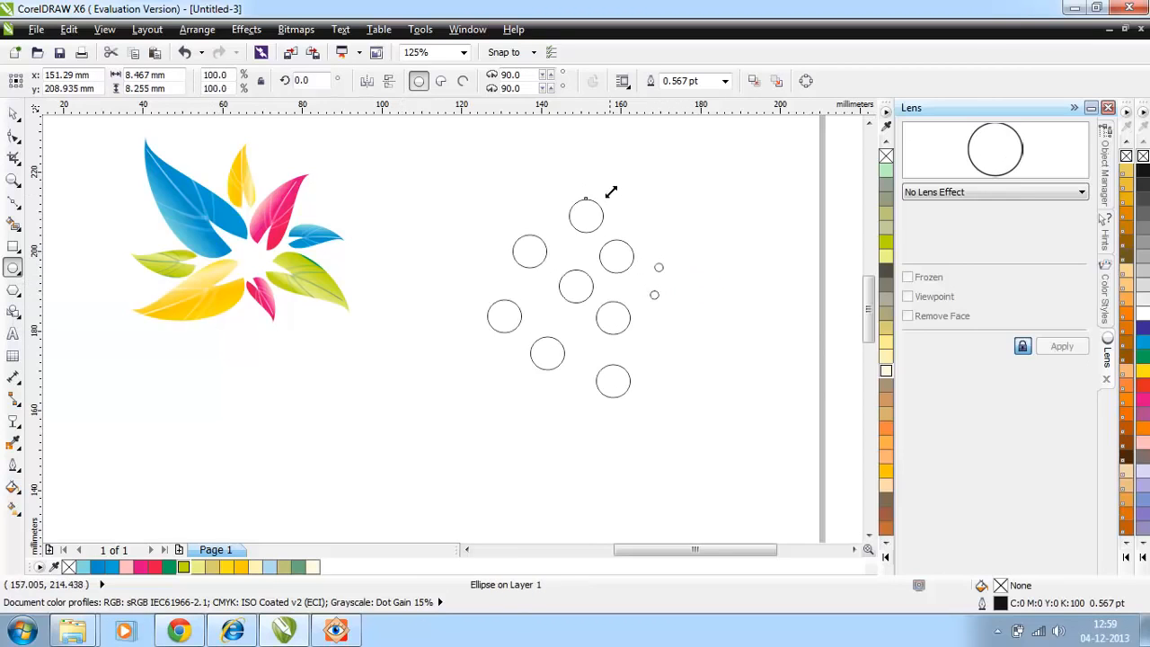
drag(610, 193, 633, 173)
click(612, 318)
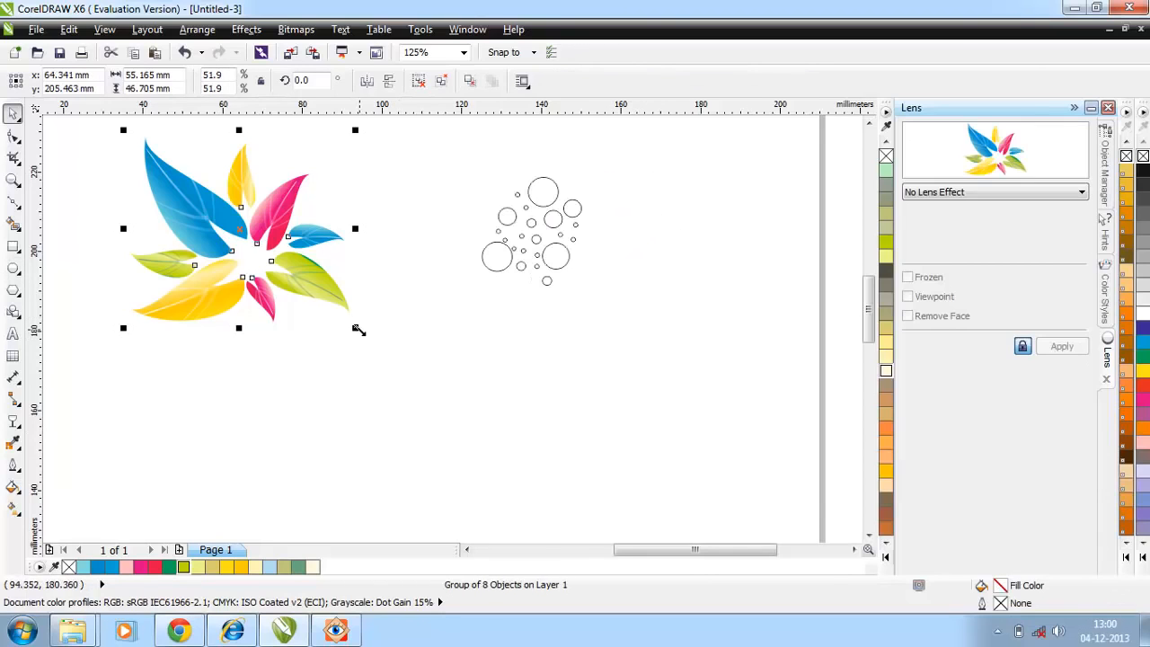
Step: Enlarge the leaf group and place the grouped, white-filled circles over the centre of the radial leaf arrangement
drag(353, 330, 539, 452)
click(527, 231)
drag(527, 231, 294, 344)
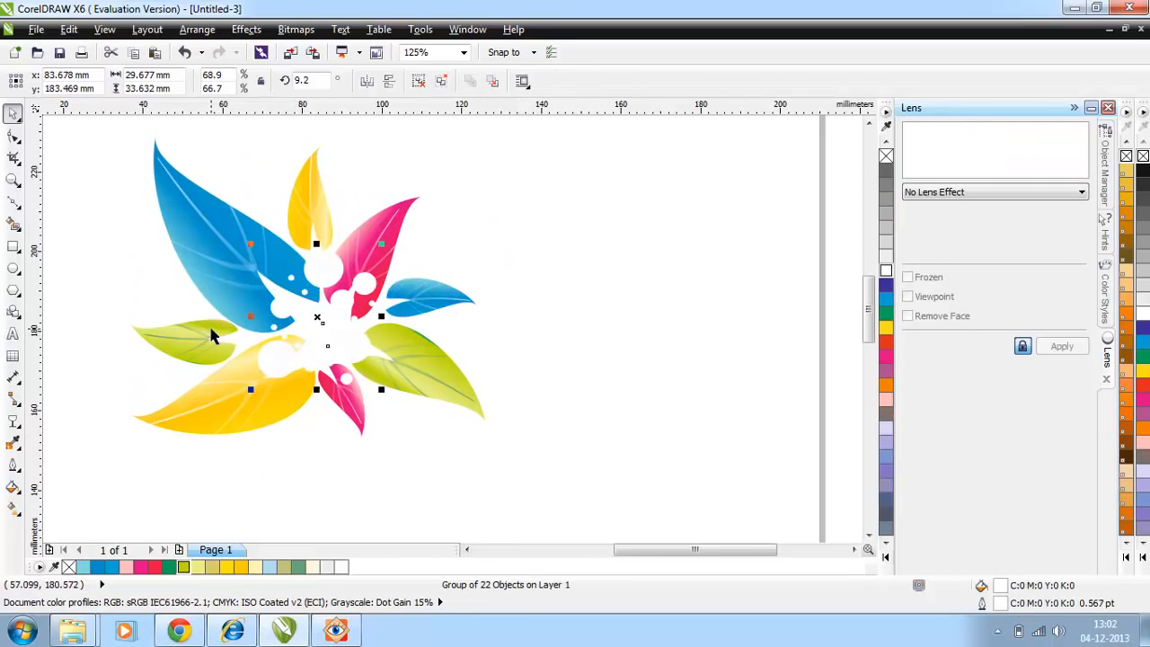
Step: Apply a Radial transparency to the white circles with the Transparency tool
click(15, 422)
click(80, 81)
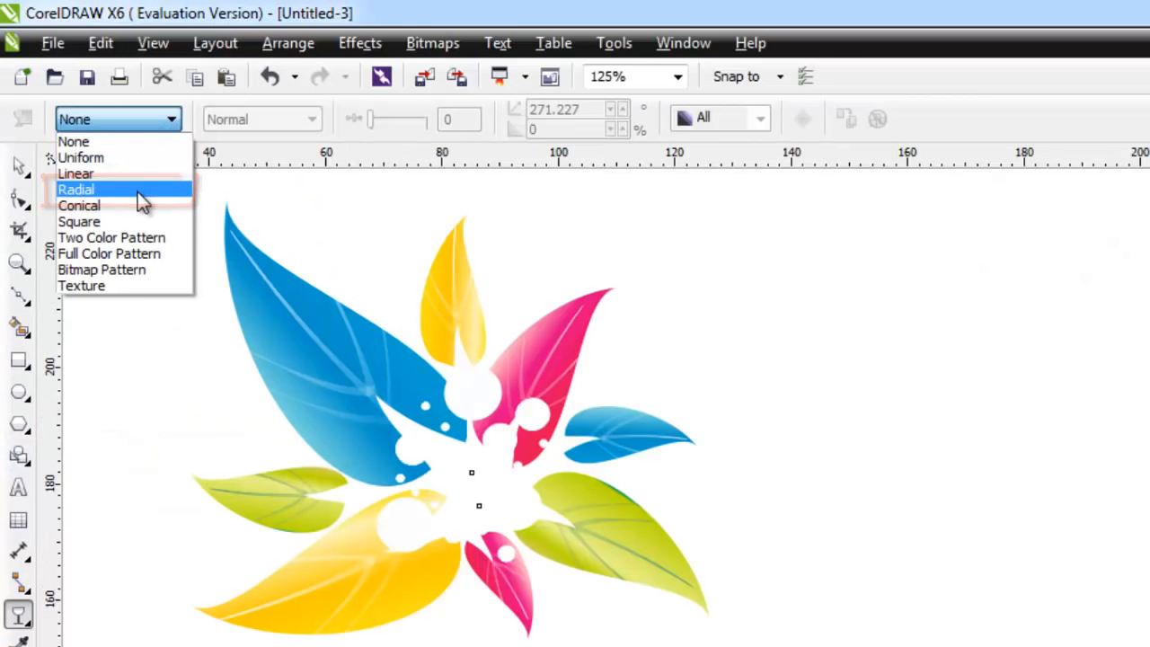
click(137, 192)
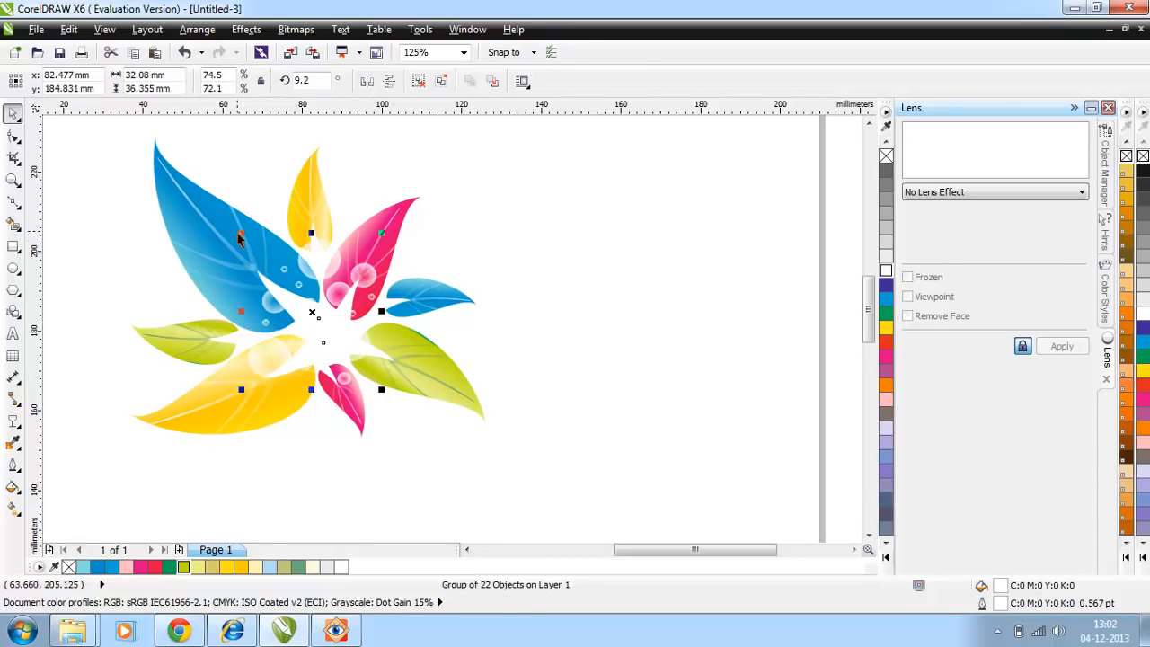
Step: Examine the reference image 27.jpg for the bubbles and sparkles around the leaf centre
click(335, 630)
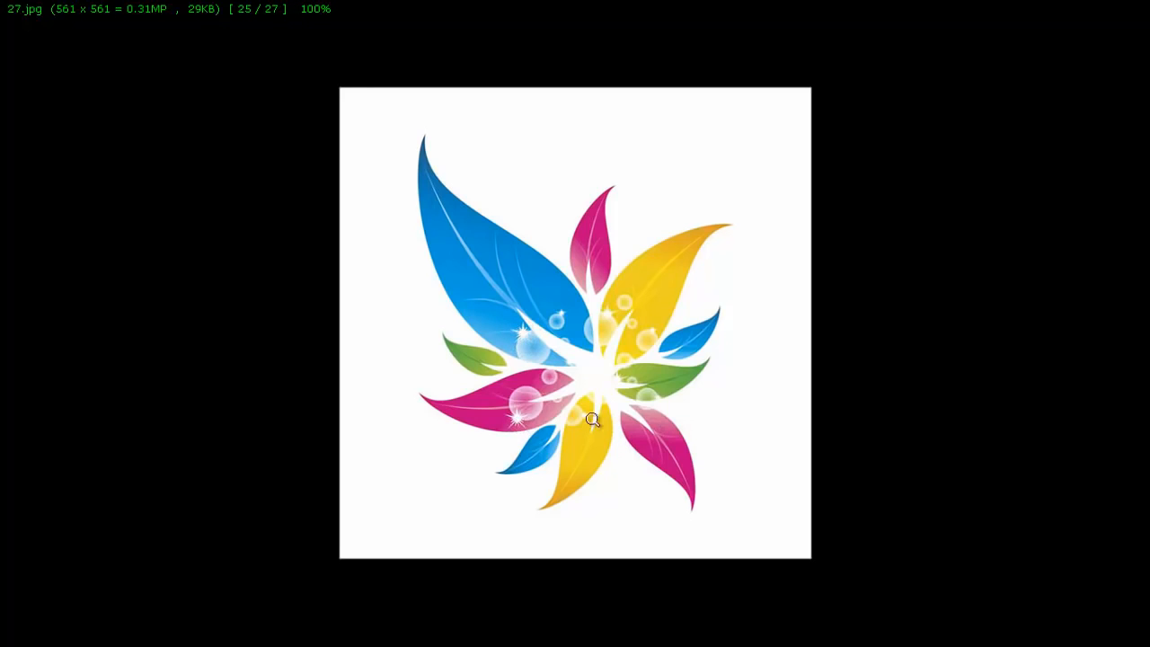
click(1074, 8)
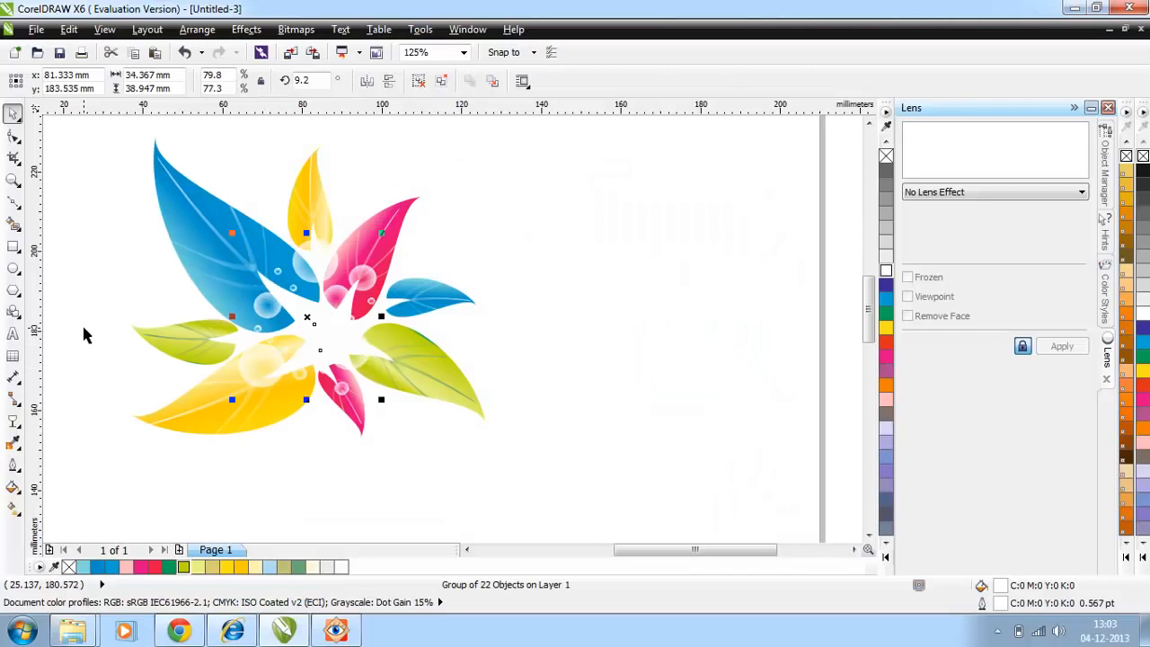
Step: Draw a spiky explosion banner shape about 22 × 23 mm in the empty area beside the leaves
click(14, 311)
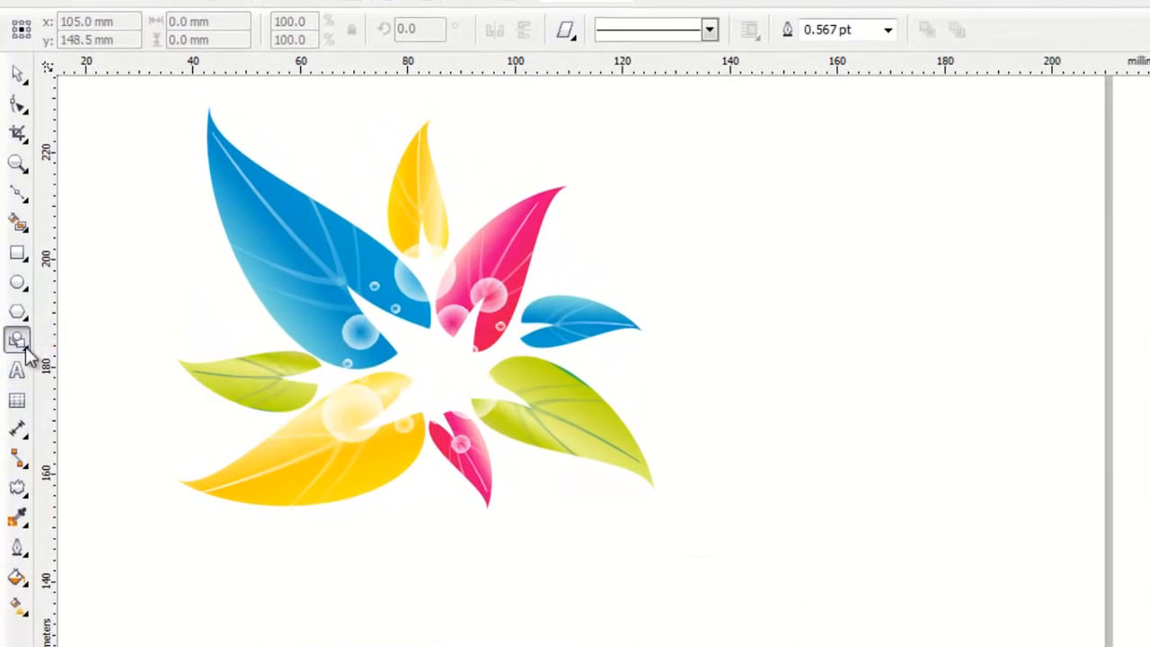
click(26, 352)
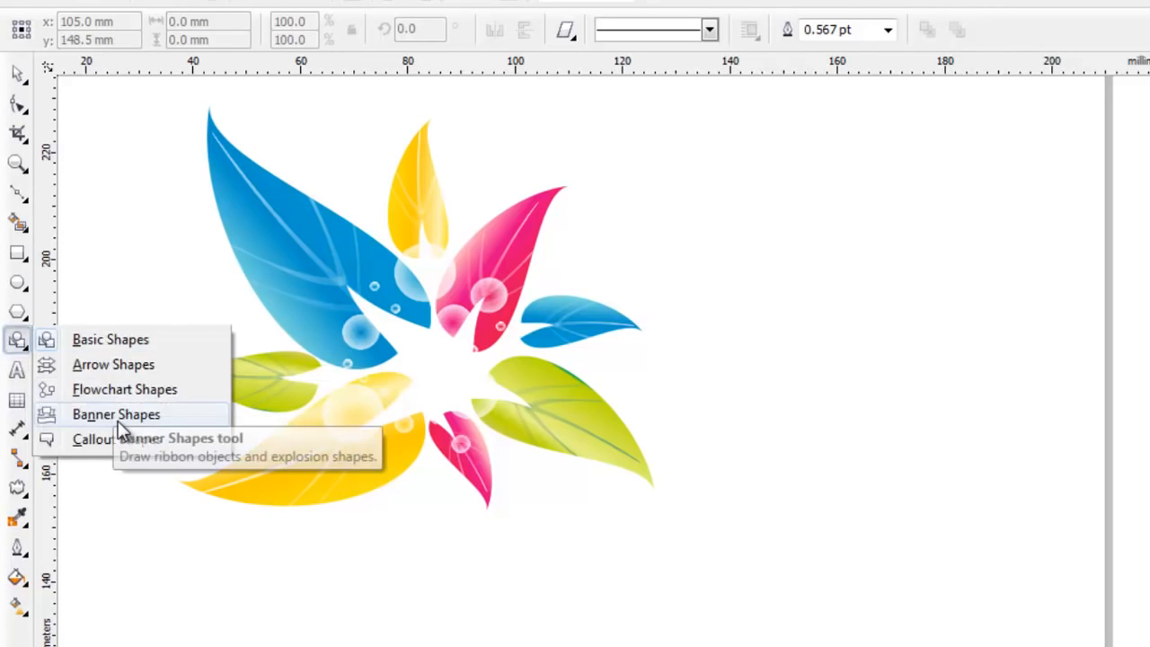
click(118, 418)
click(419, 81)
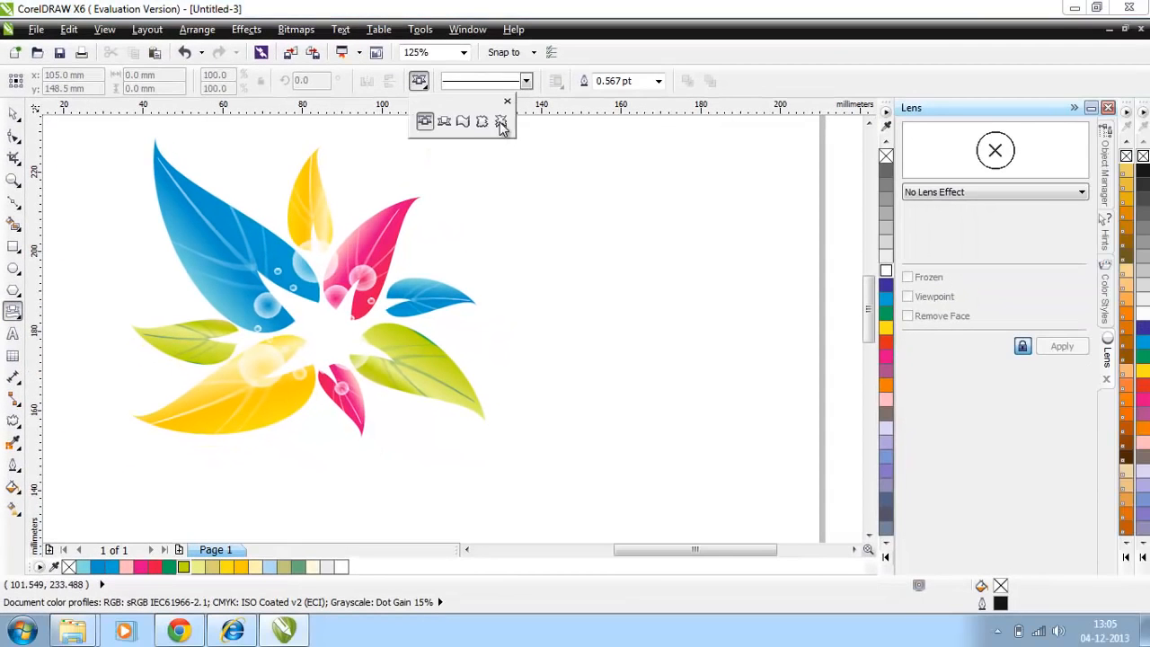
click(502, 124)
drag(522, 176, 613, 269)
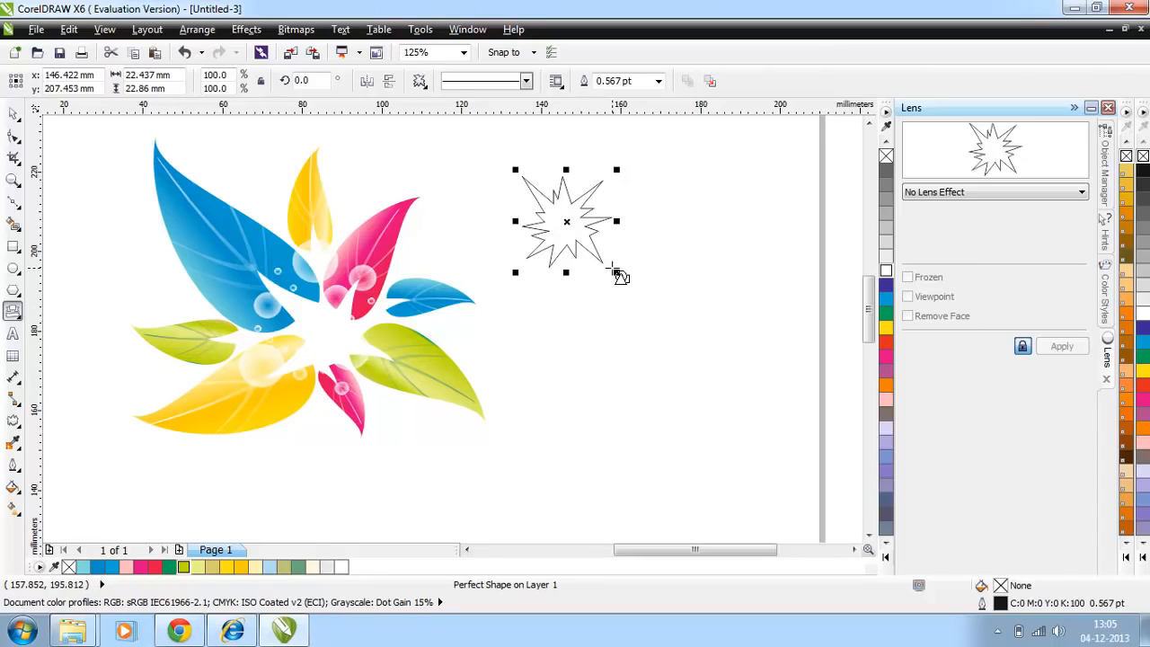
Step: Fill the explosion shape with white, shrink it to about 4.7 mm and place it on the large yellow leaf
click(12, 114)
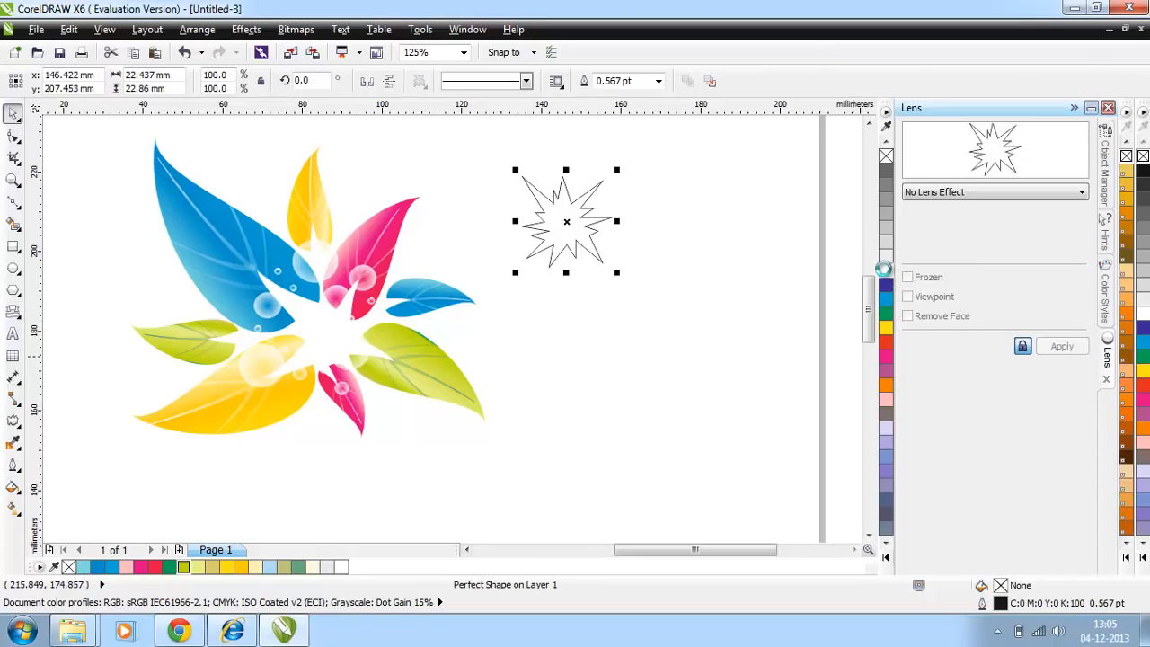
click(885, 269)
drag(616, 272, 237, 378)
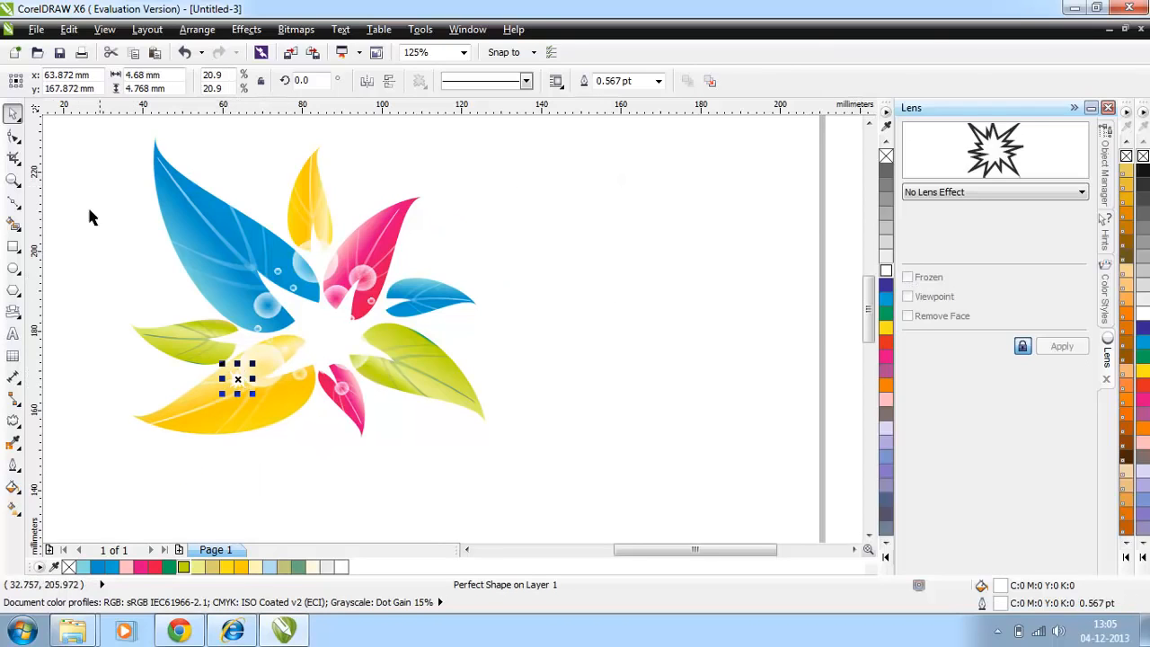
click(109, 213)
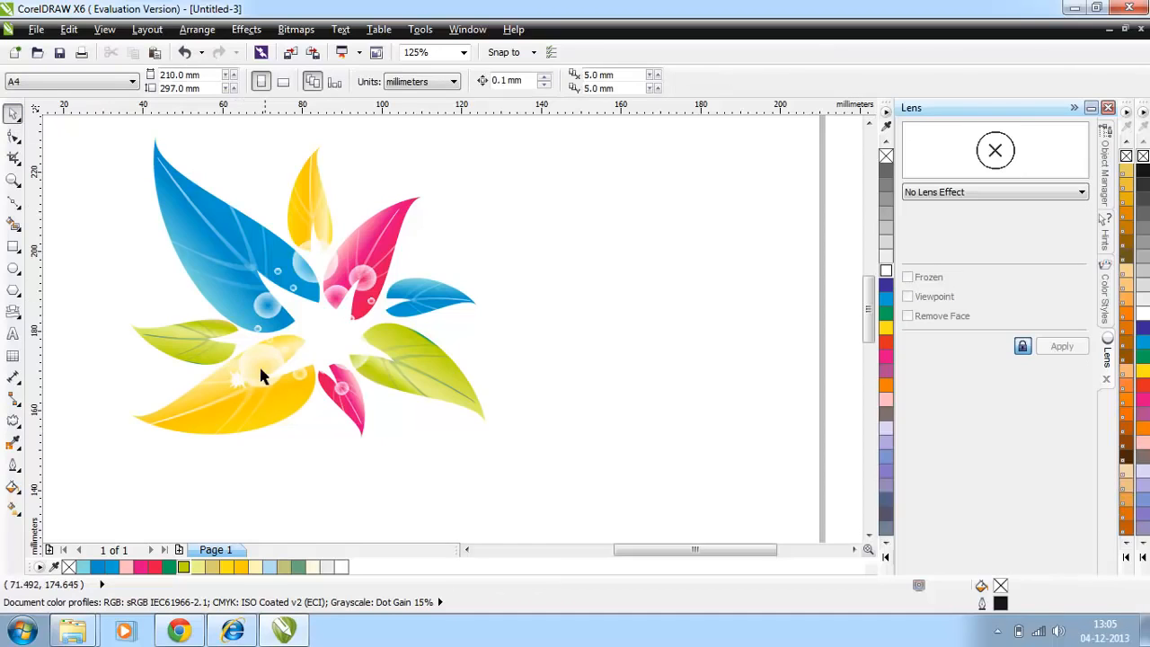
Step: Copy the white sparkle onto the other leaves beside the bubbles and adjust the one on the pink leaf
drag(238, 378, 249, 305)
click(578, 322)
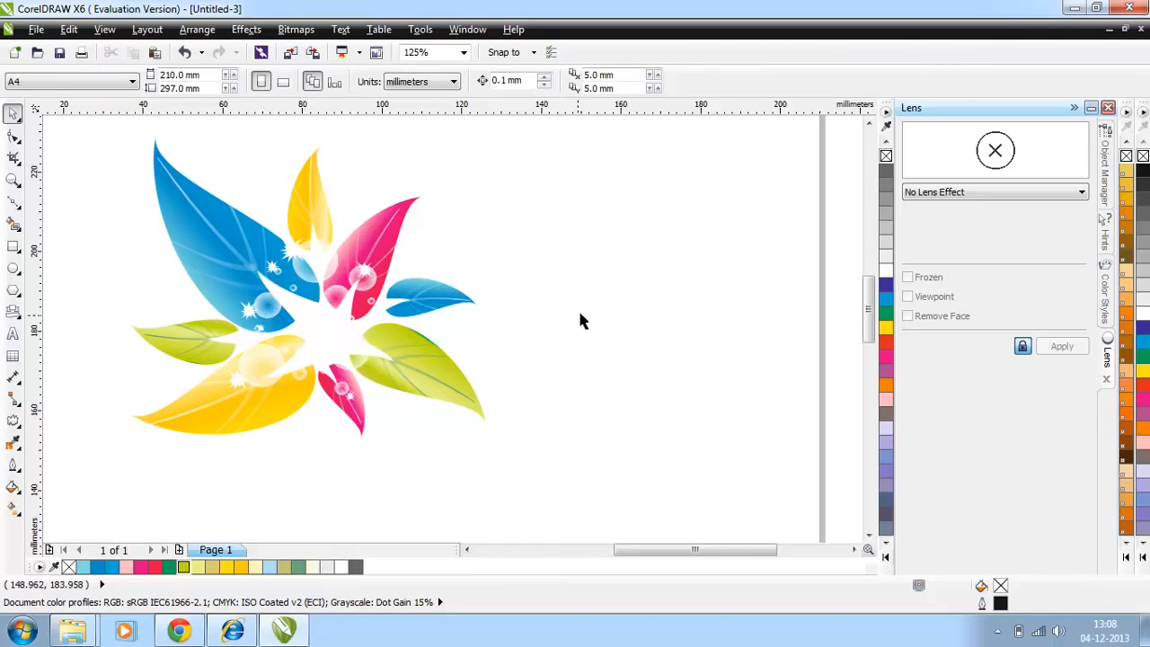
click(365, 270)
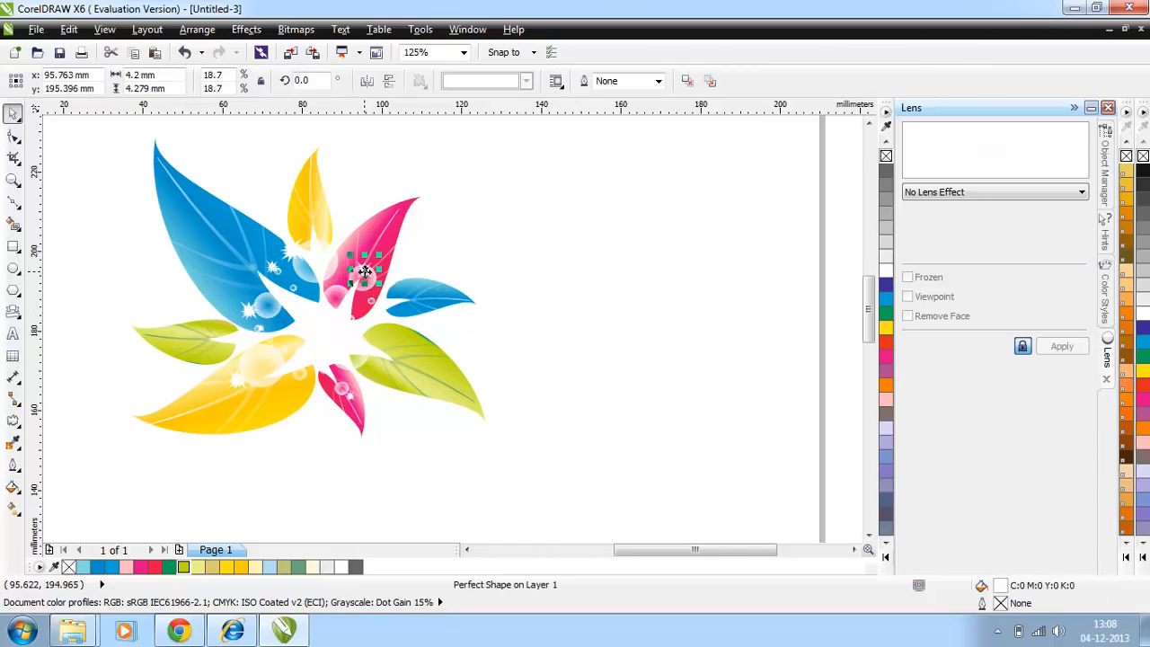
drag(365, 271, 366, 269)
click(319, 374)
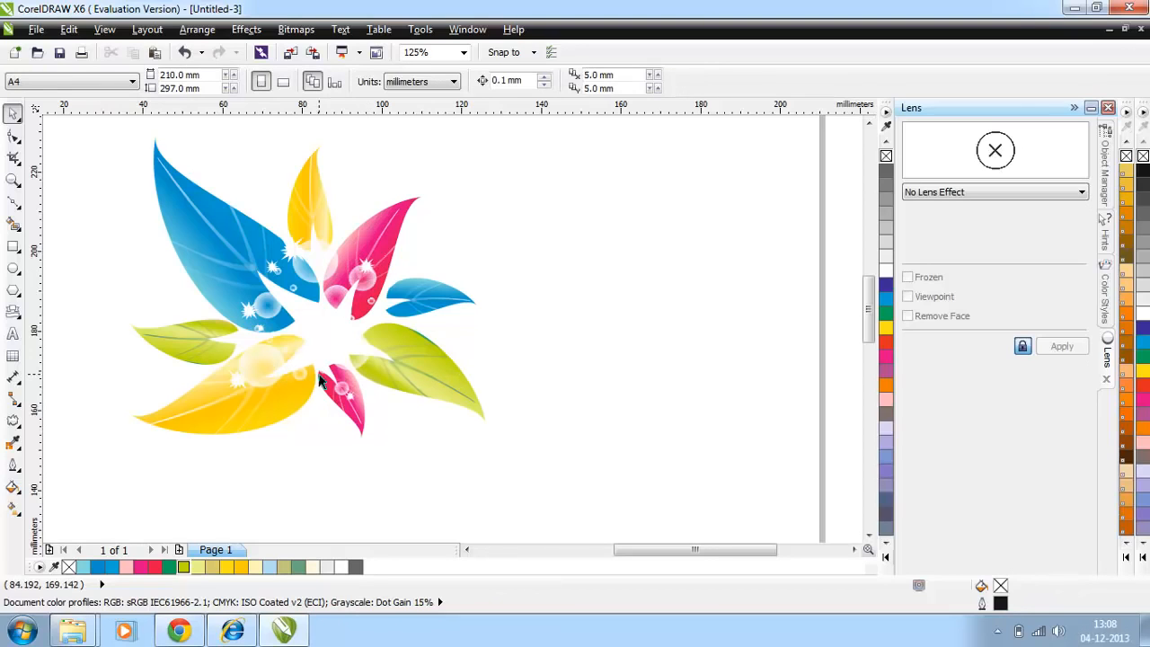
Step: Select all the leaves, bubbles and sparkles and move the artwork to the middle of the page
drag(78, 134, 554, 238)
drag(72, 130, 614, 507)
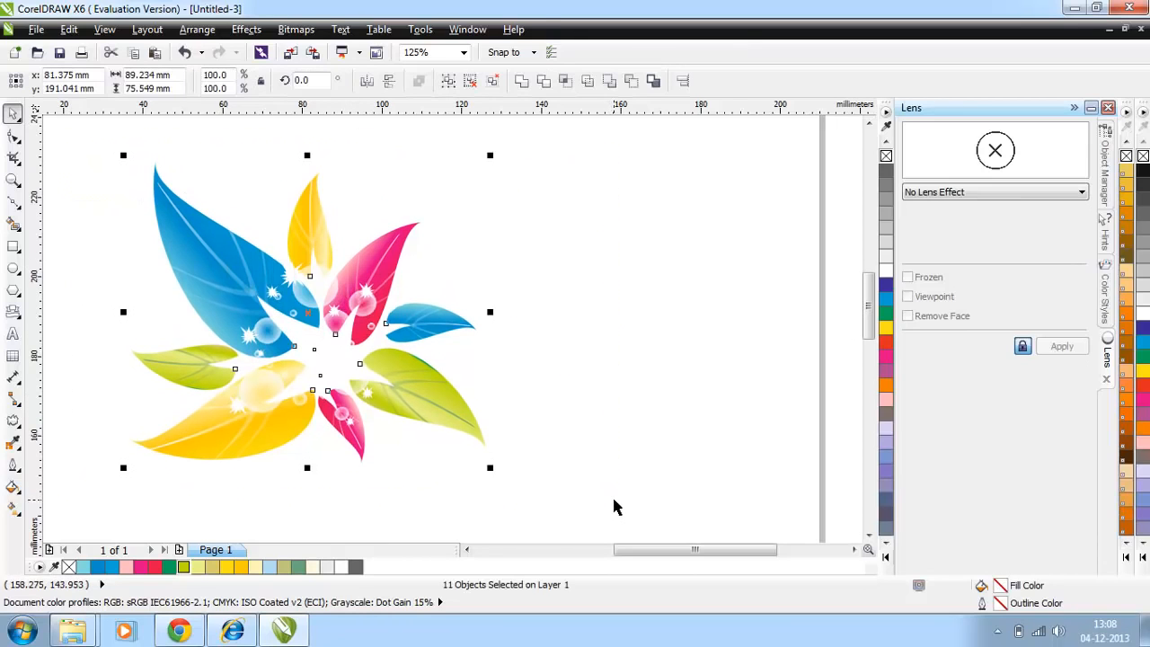
click(615, 505)
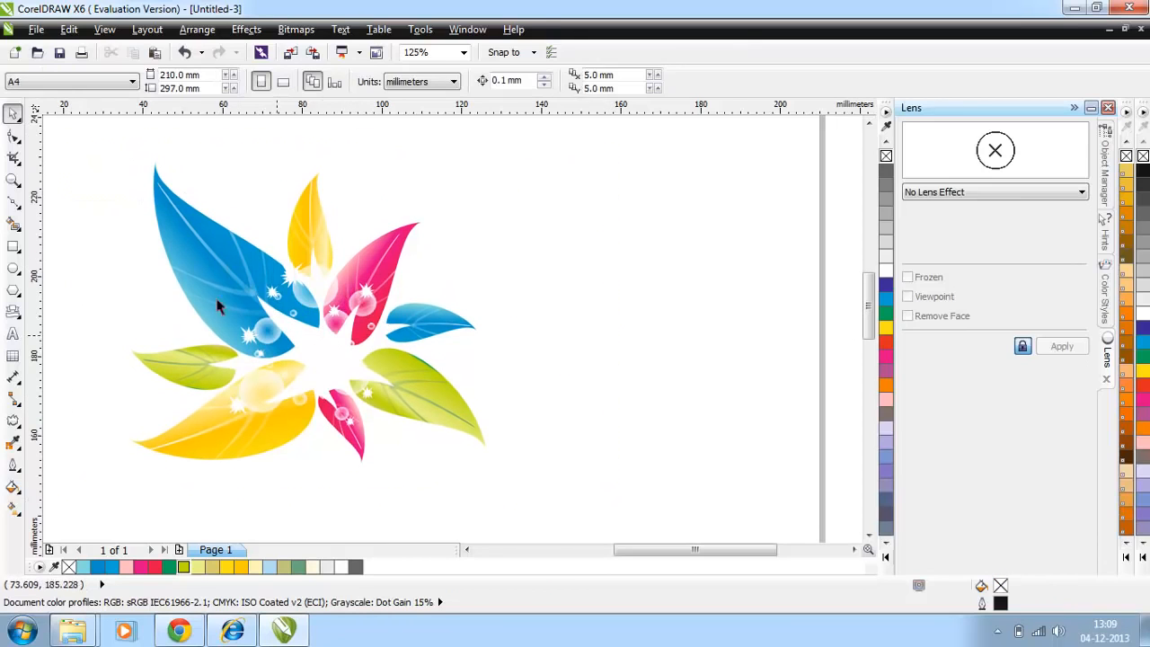
drag(91, 165, 644, 488)
drag(292, 311, 304, 314)
drag(461, 319, 653, 316)
Step: Bring in the plain white leaf outline, rotate it to 46.5° over the large blue leaf and send it behind
drag(708, 369, 123, 189)
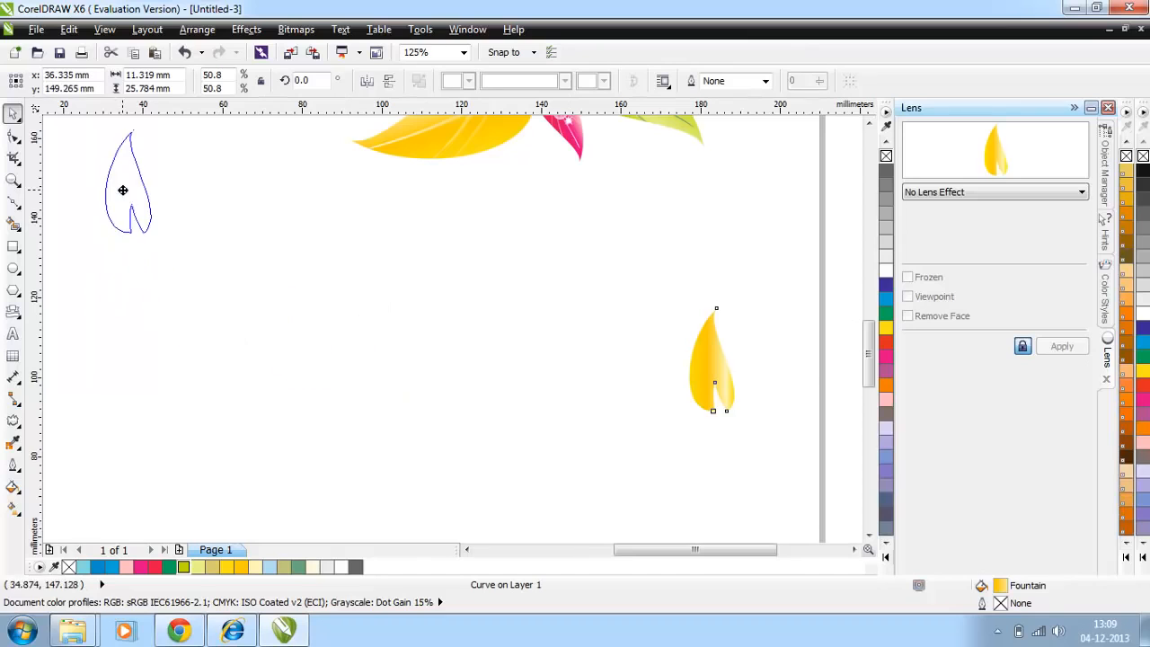
drag(867, 375, 869, 339)
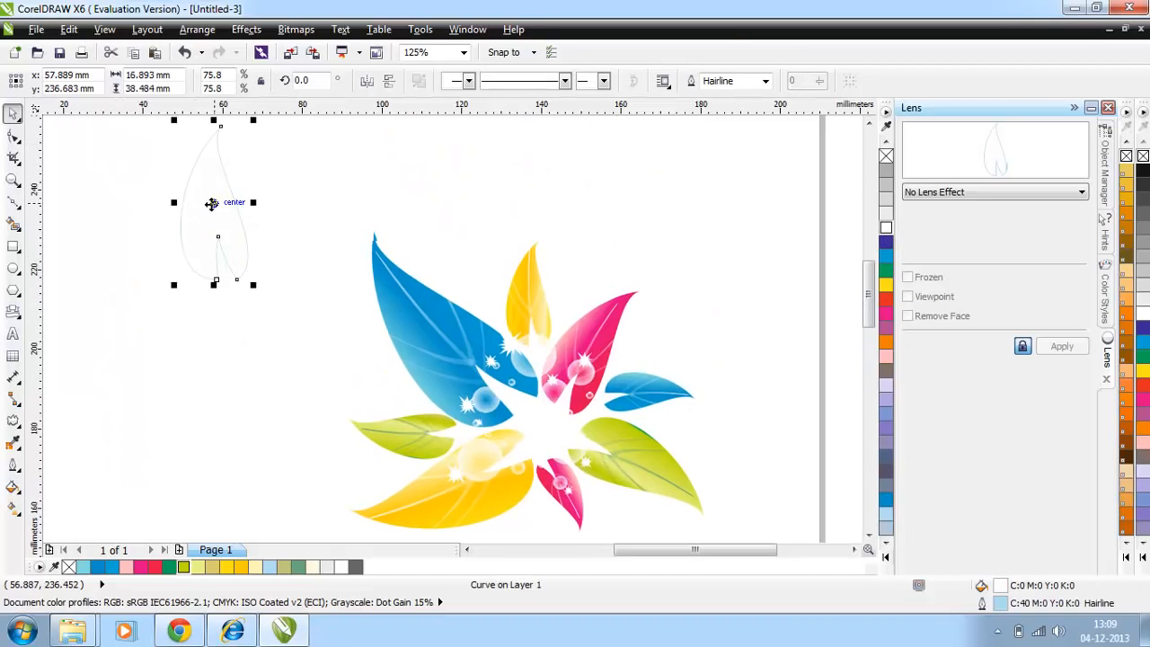
click(216, 213)
drag(252, 285, 331, 248)
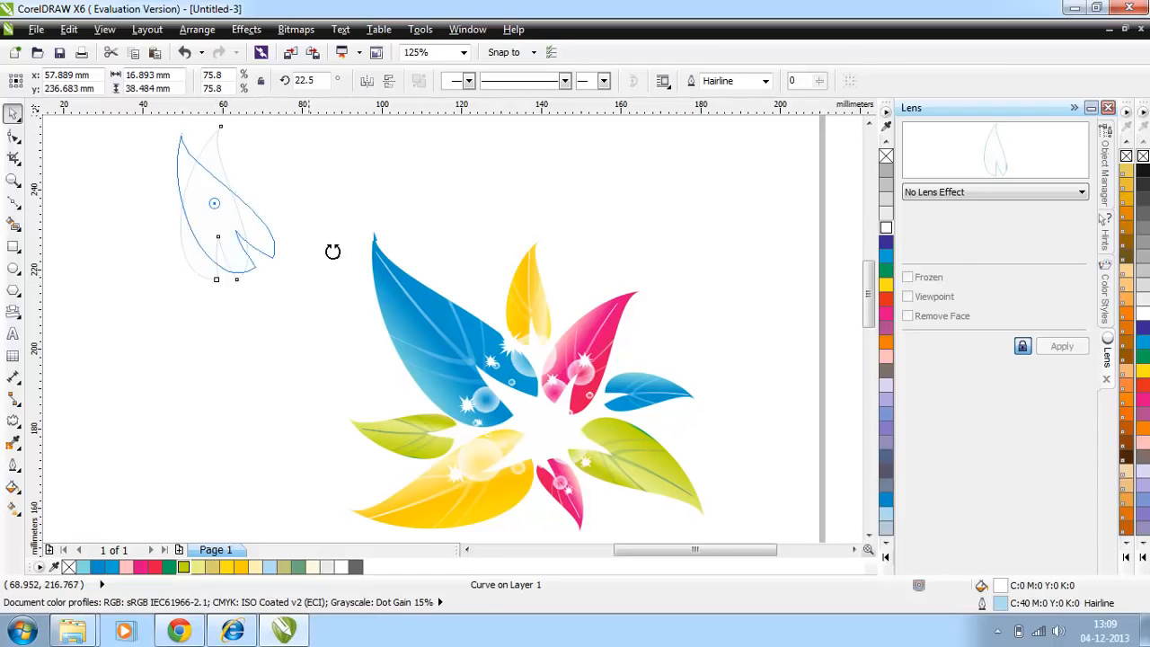
drag(234, 212, 395, 254)
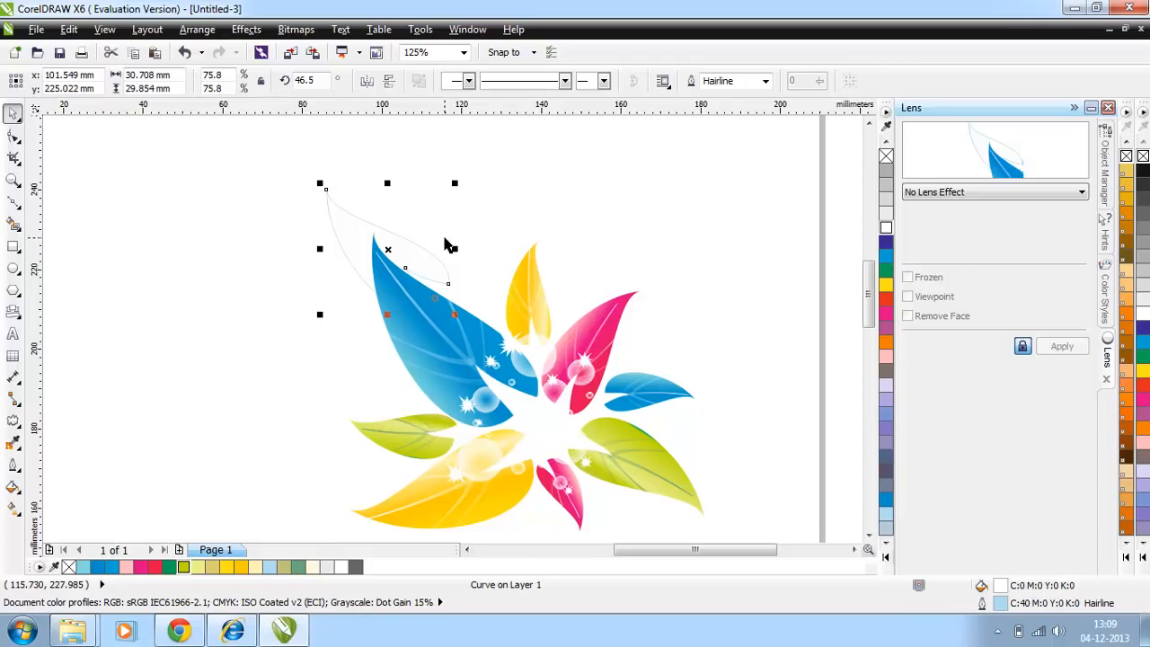
key(shift+Page_Down)
Step: Enlarge the white leaf behind the blue leaf to 174.5% and place white copies behind the others, scaling the first to 111.1%
drag(456, 313, 546, 431)
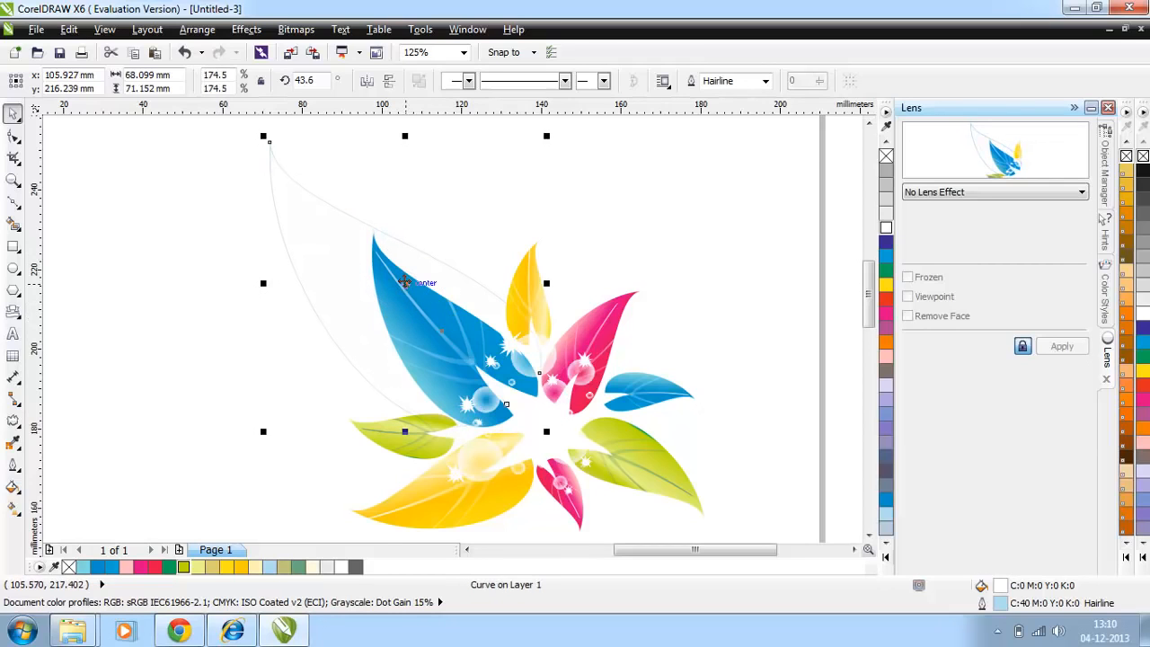
drag(405, 283, 316, 341)
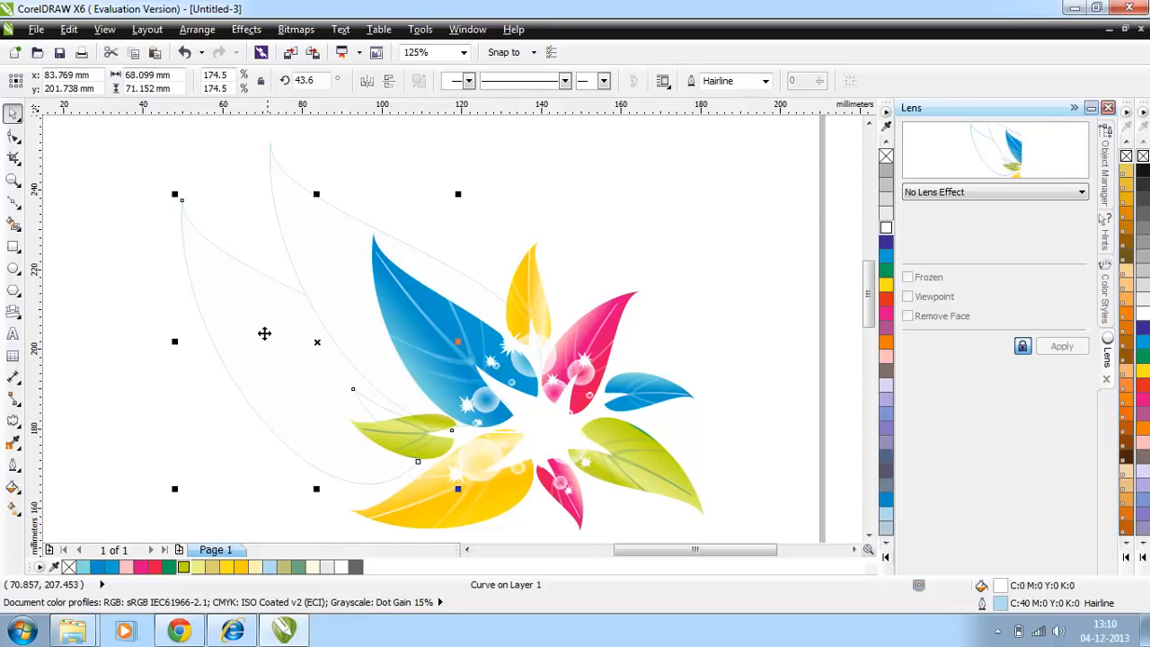
drag(174, 194, 274, 297)
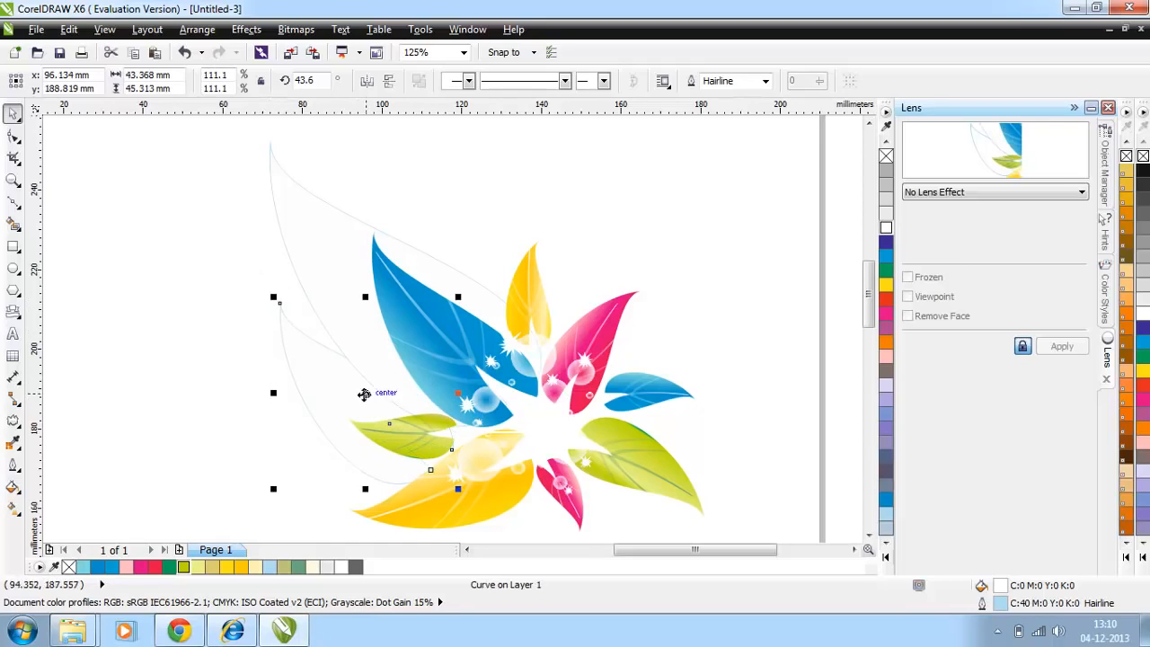
click(364, 392)
key(Escape)
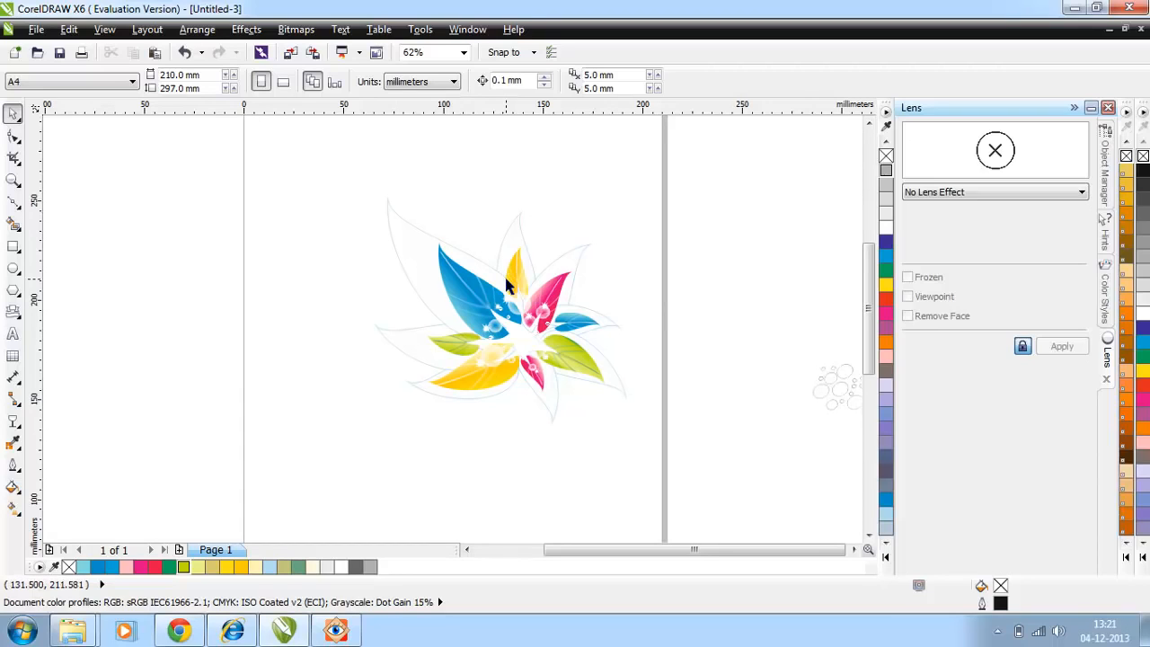
Step: Draw a rectangle about 287 × 170 mm around the artwork, fill it with 10% black and place it behind the leaves
click(11, 248)
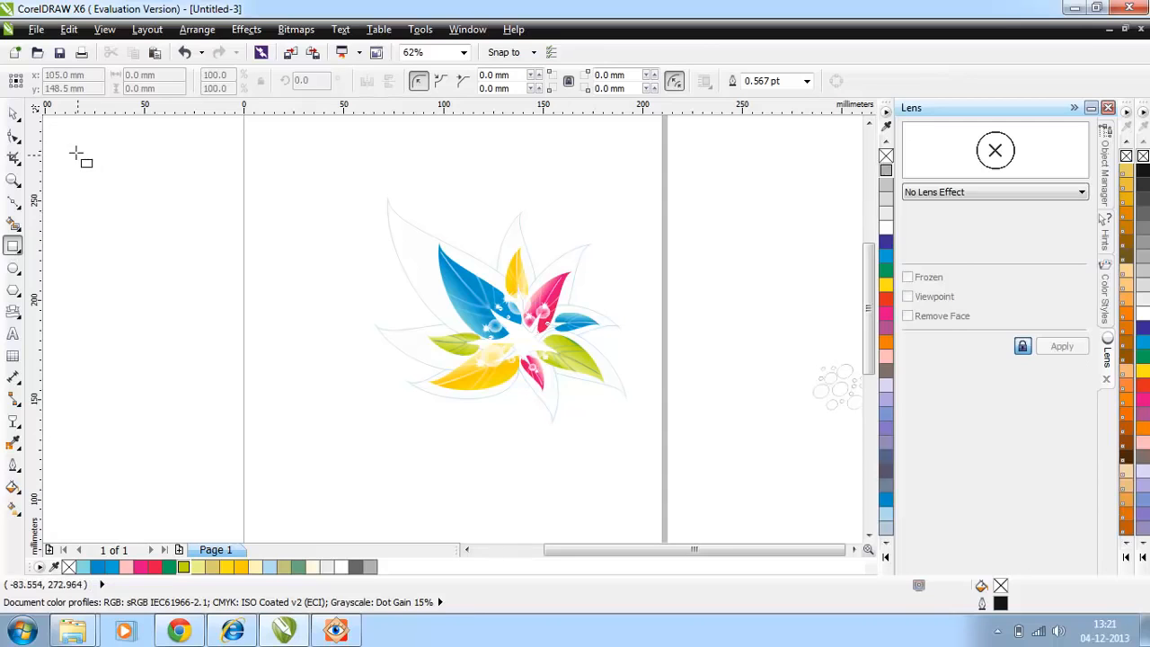
mouse_move(70, 135)
mouse_down()
mouse_move(400, 416)
mouse_move(643, 473)
mouse_up()
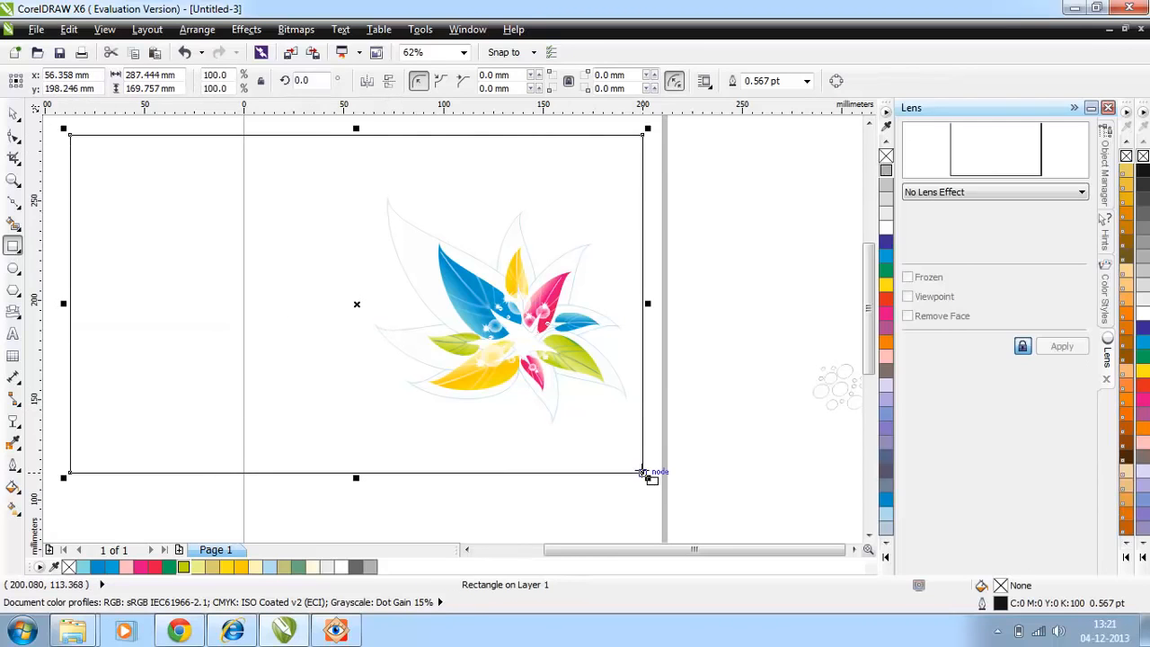
click(885, 216)
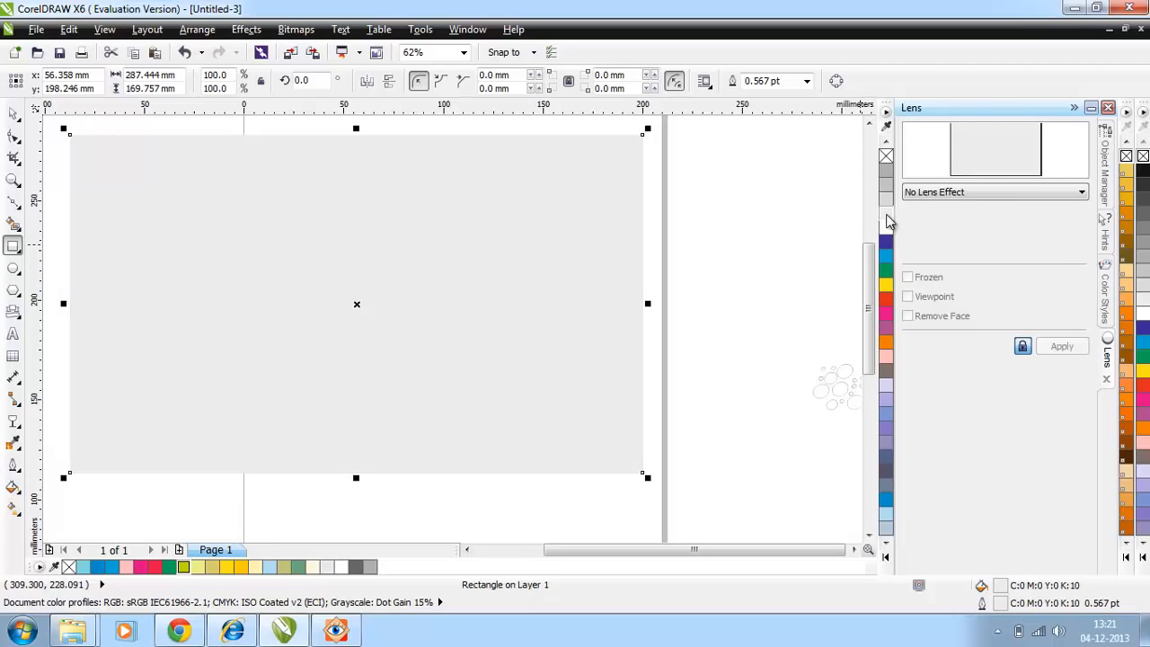
key(ctrl+v)
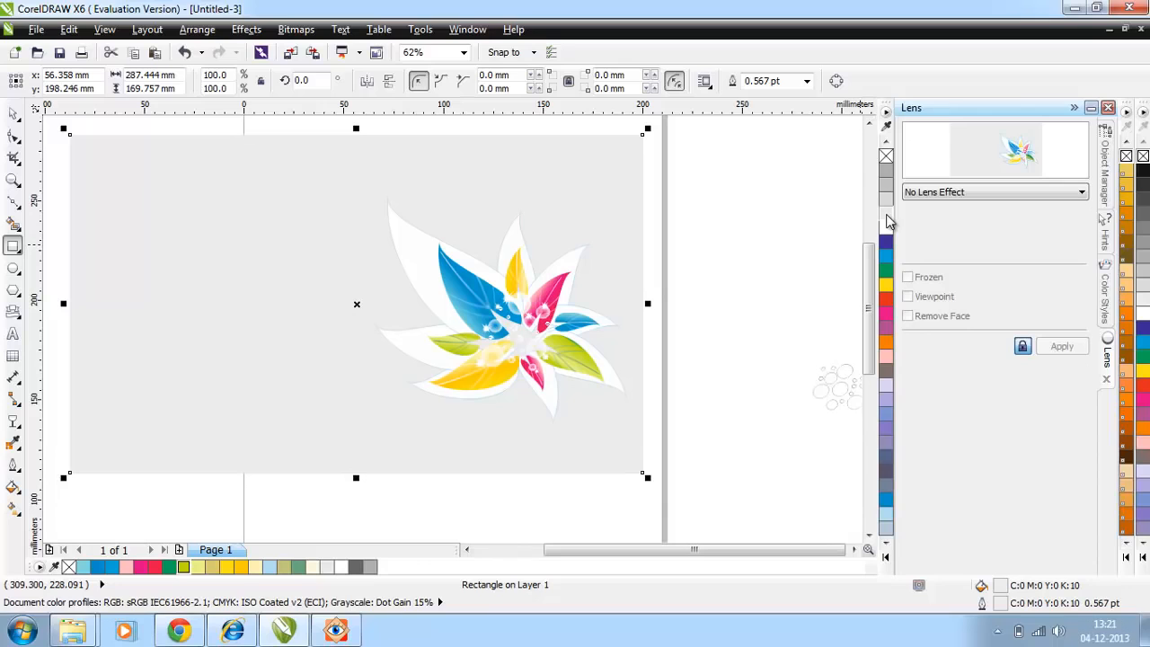
Step: Select the complete leaf artwork and enlarge it to 221.5% over the grey background
click(13, 114)
click(536, 323)
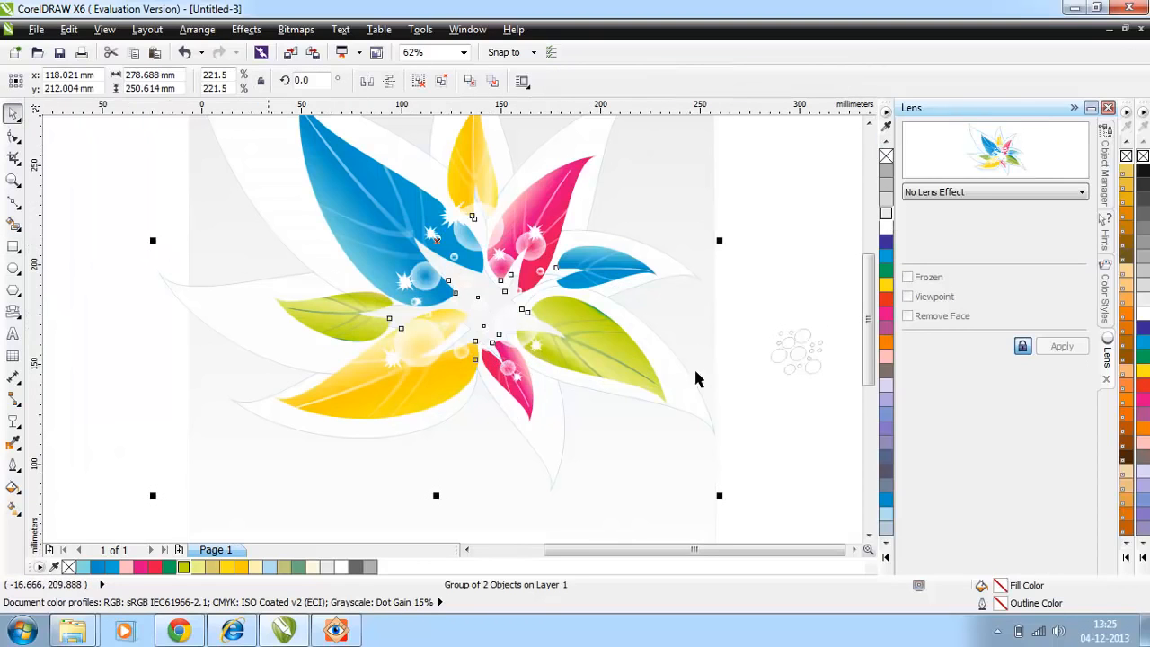
Step: Move the light blue bubble group onto the artwork, enlarge it beside the large blue leaf and copy it over the small blue leaf
drag(792, 358, 383, 237)
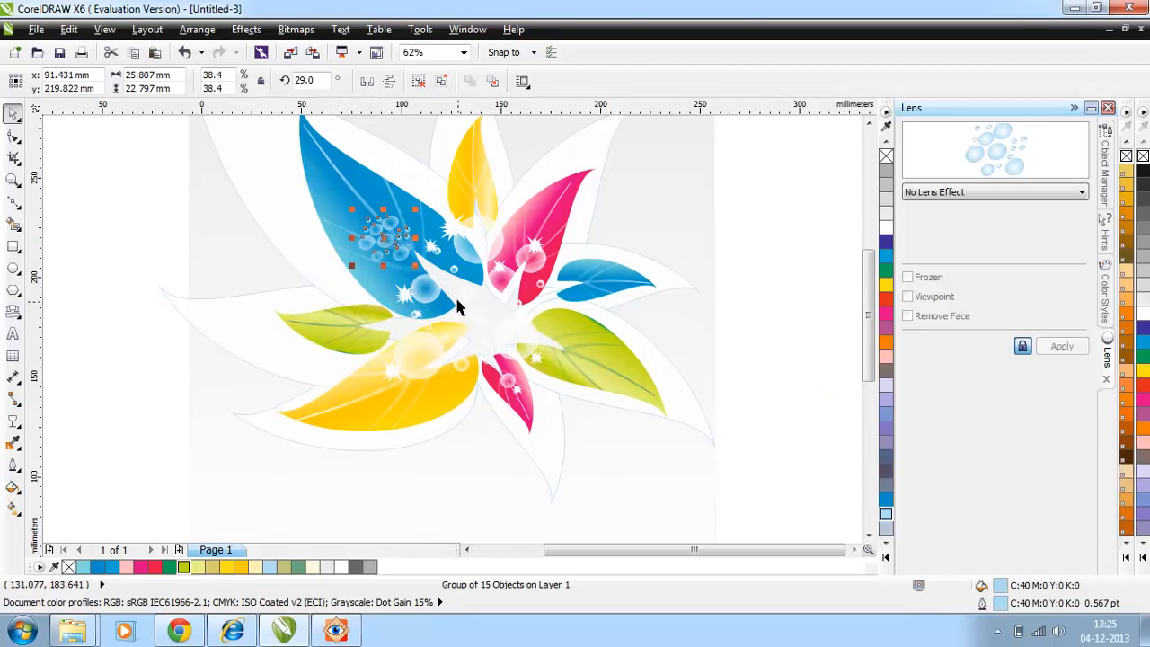
drag(351, 209, 305, 167)
drag(360, 218, 341, 269)
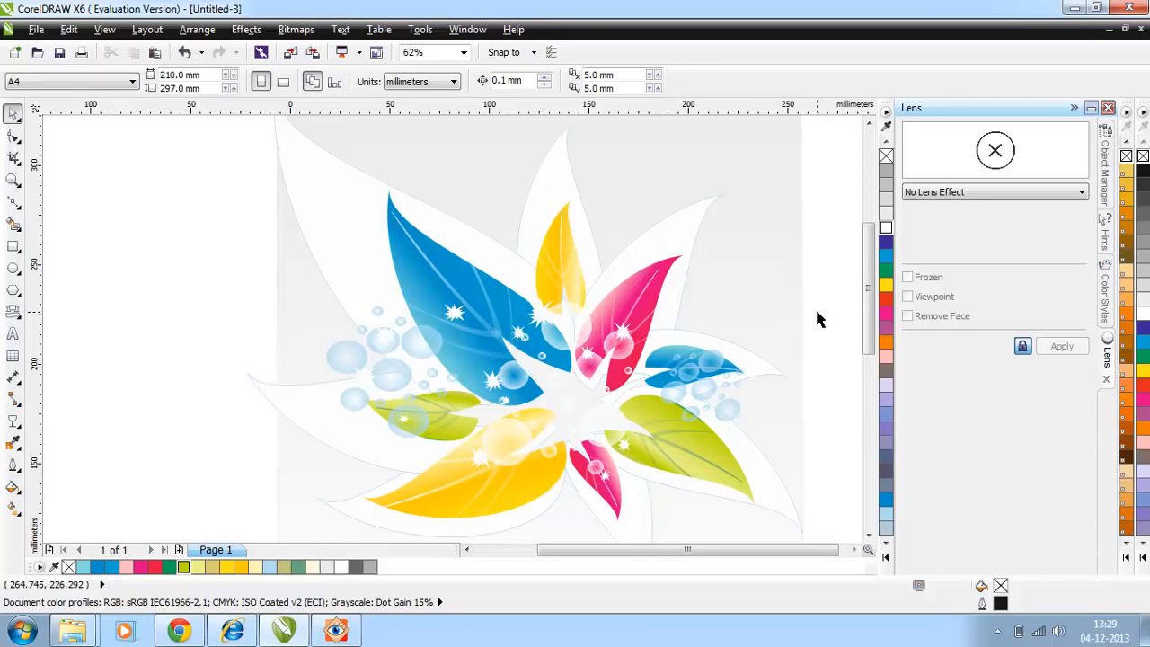
scroll(819, 319, right, 3)
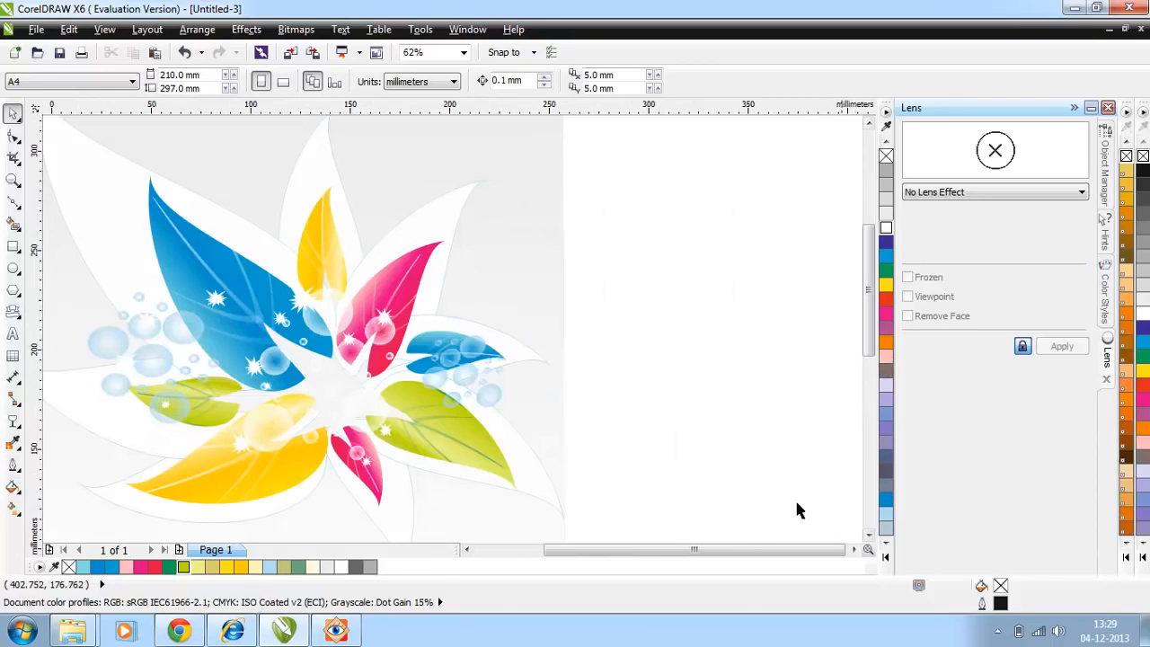
Step: Draw a closed narrow triangle about 200 mm tall with straight freehand lines in the empty area below the spare bubble group
drag(764, 548, 742, 556)
scroll(844, 400, down, 1)
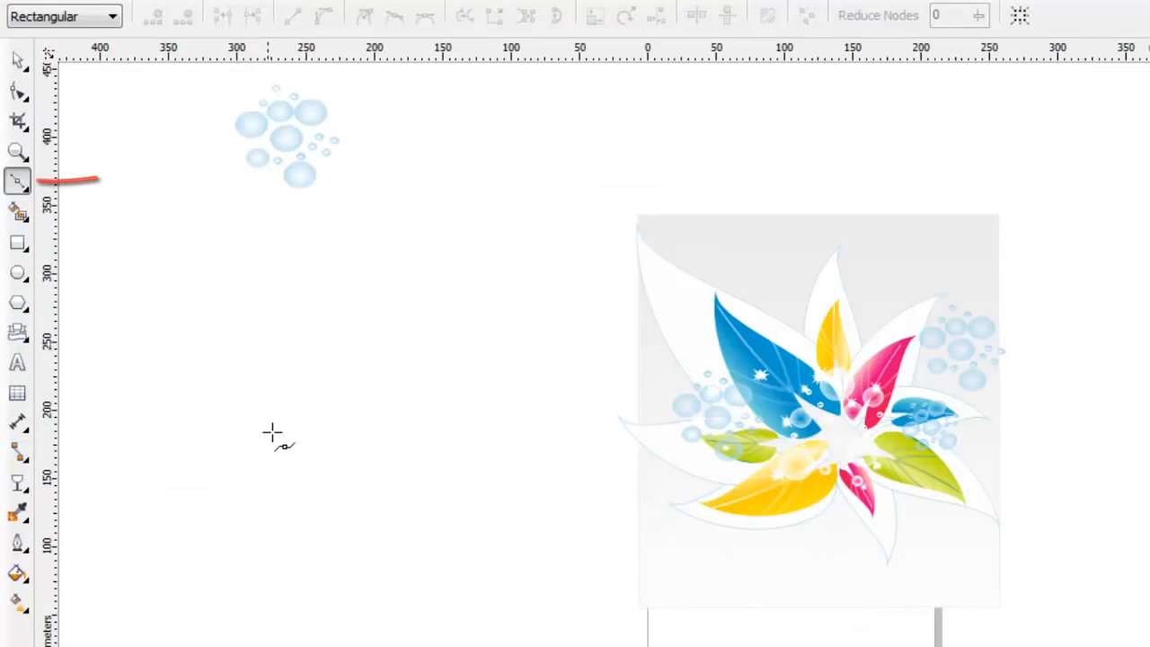
click(299, 495)
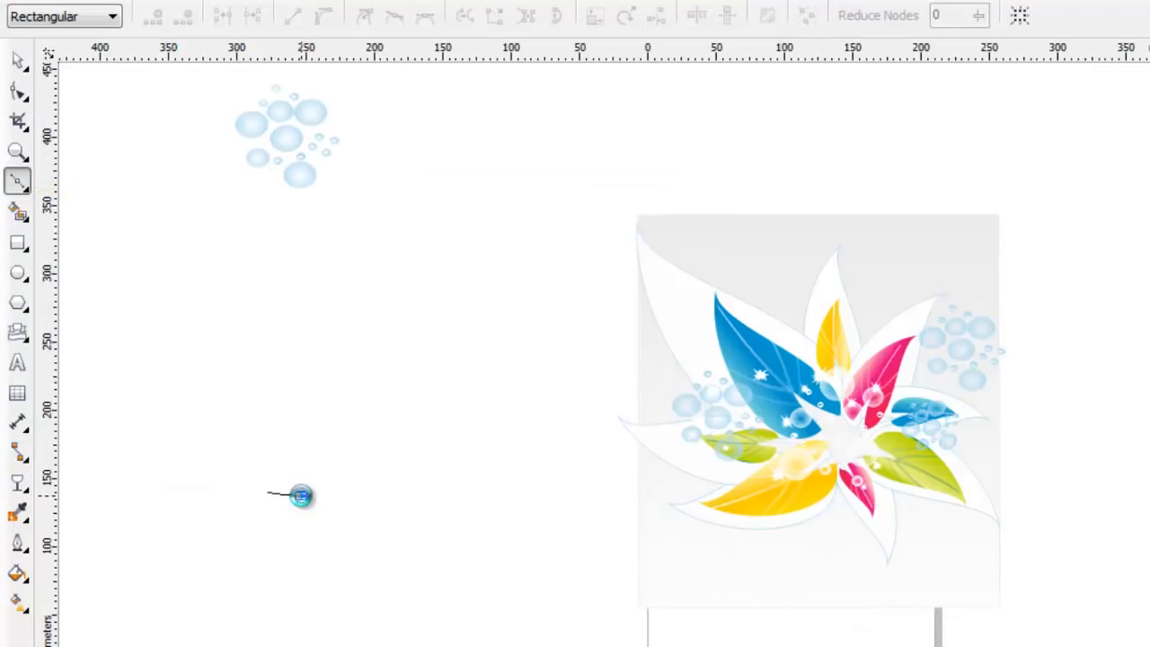
click(280, 225)
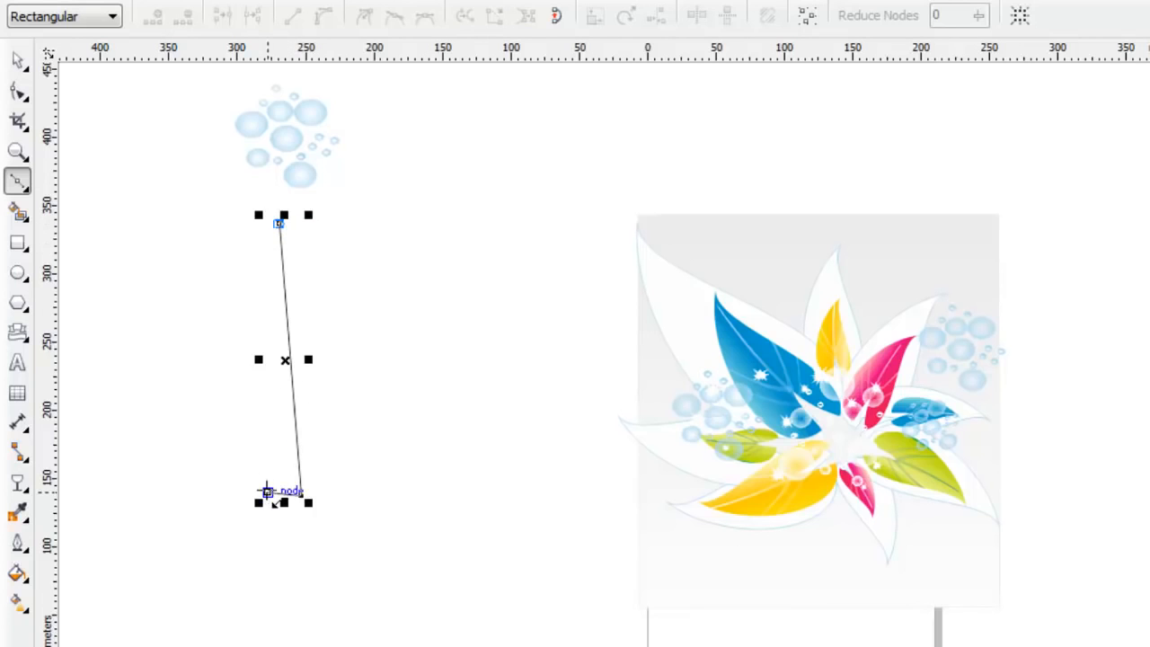
click(267, 491)
Step: Convert the right side of the narrow triangle to a curve and bend it into an S shape with its control handles
click(18, 91)
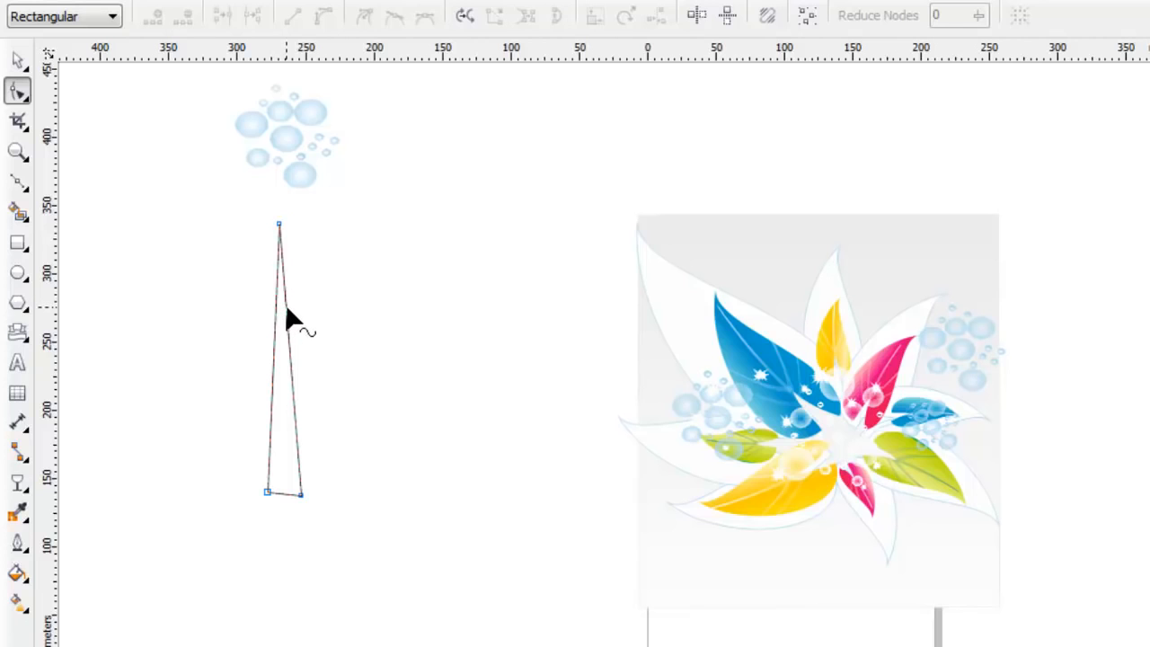
click(286, 310)
right_click(287, 308)
click(290, 403)
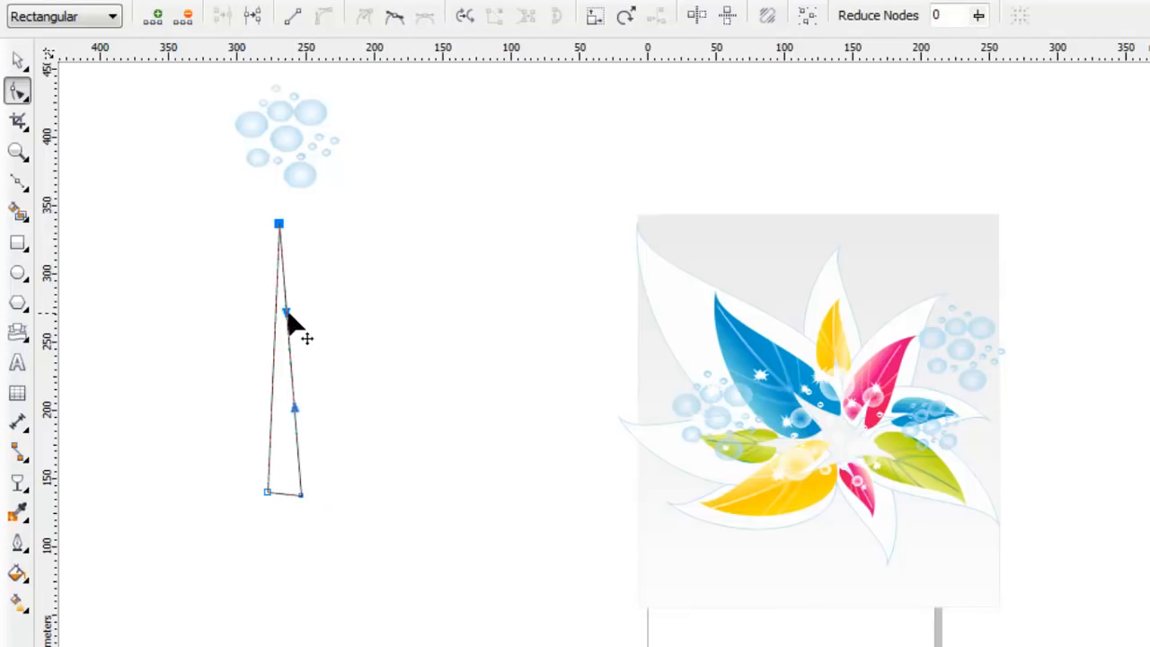
drag(288, 315, 258, 282)
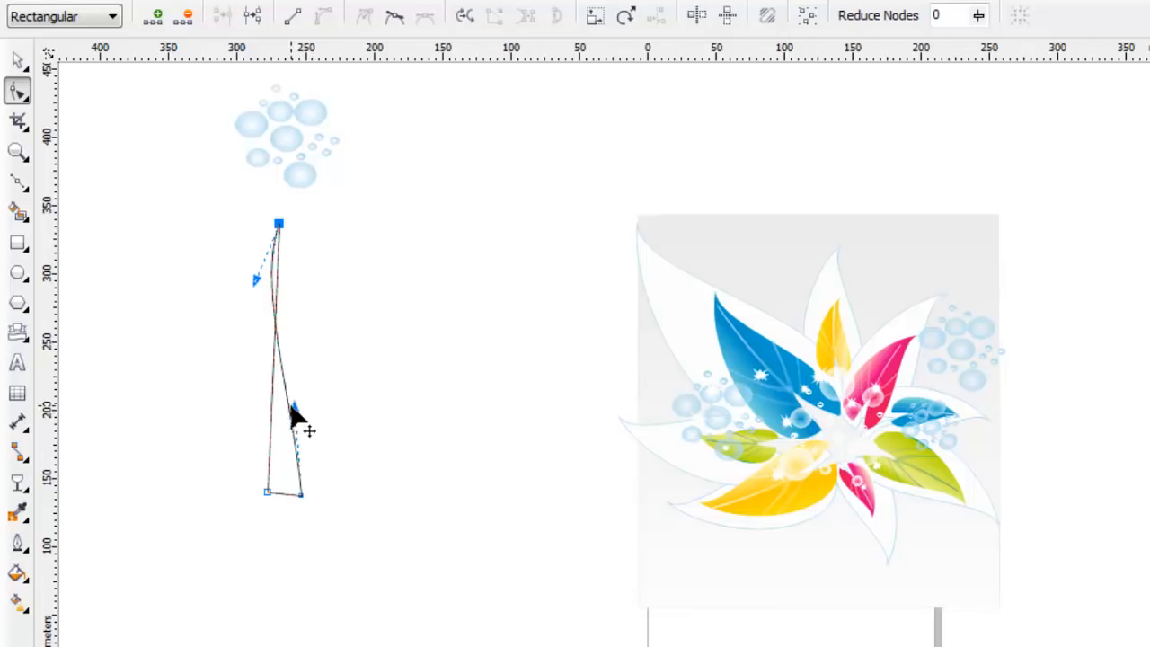
drag(293, 406, 351, 415)
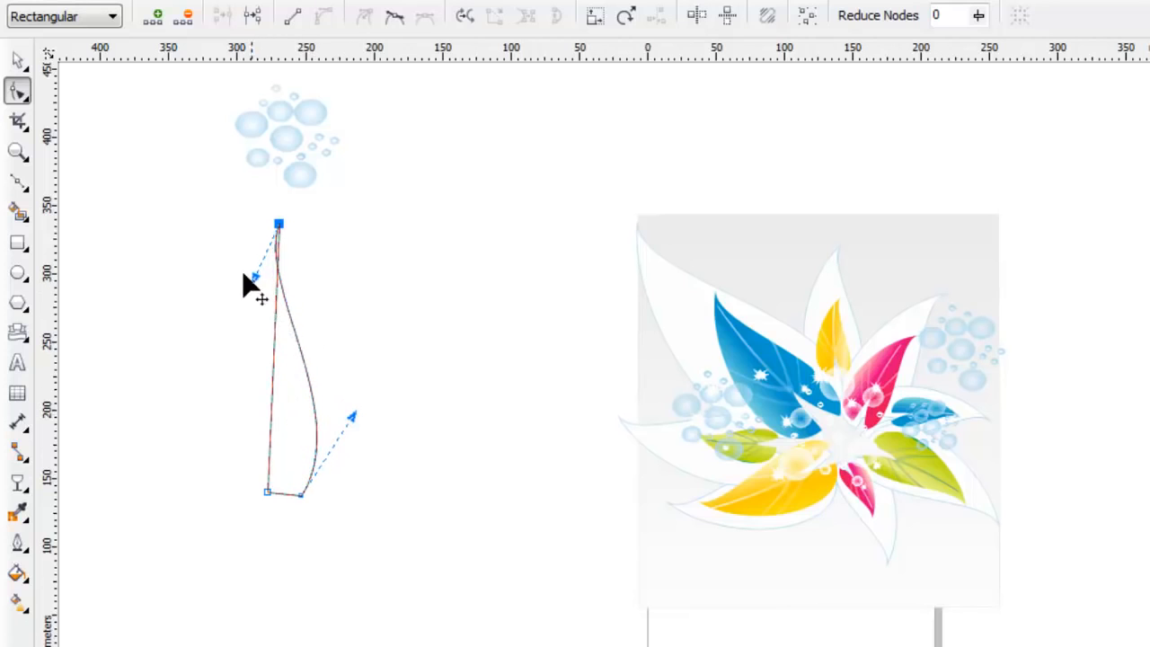
drag(243, 276, 227, 269)
drag(351, 419, 366, 430)
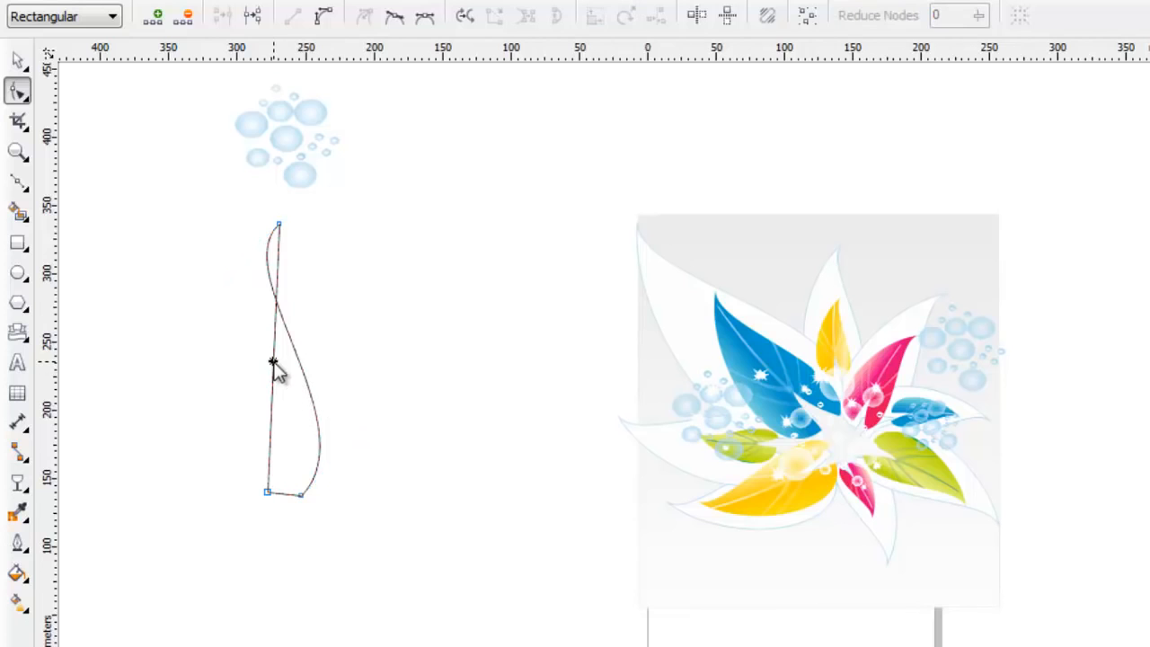
Step: Convert the left side of the triangle to a curve and bend it outward to form a leaf outline
right_click(275, 363)
click(341, 466)
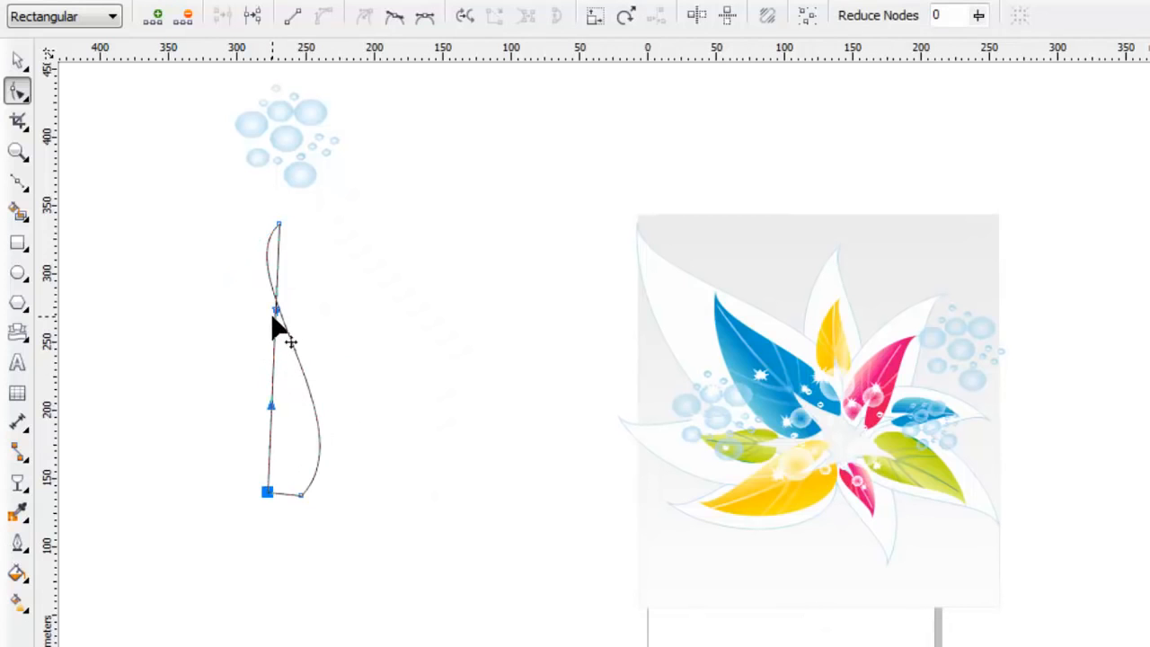
drag(274, 318, 208, 296)
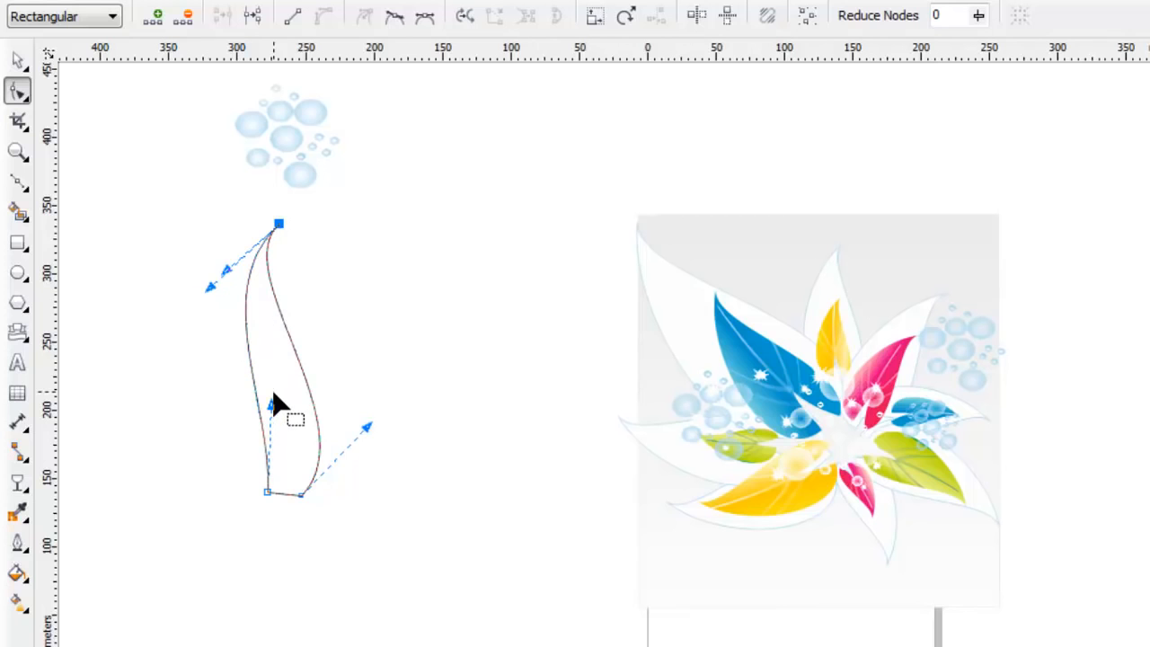
drag(270, 408, 174, 488)
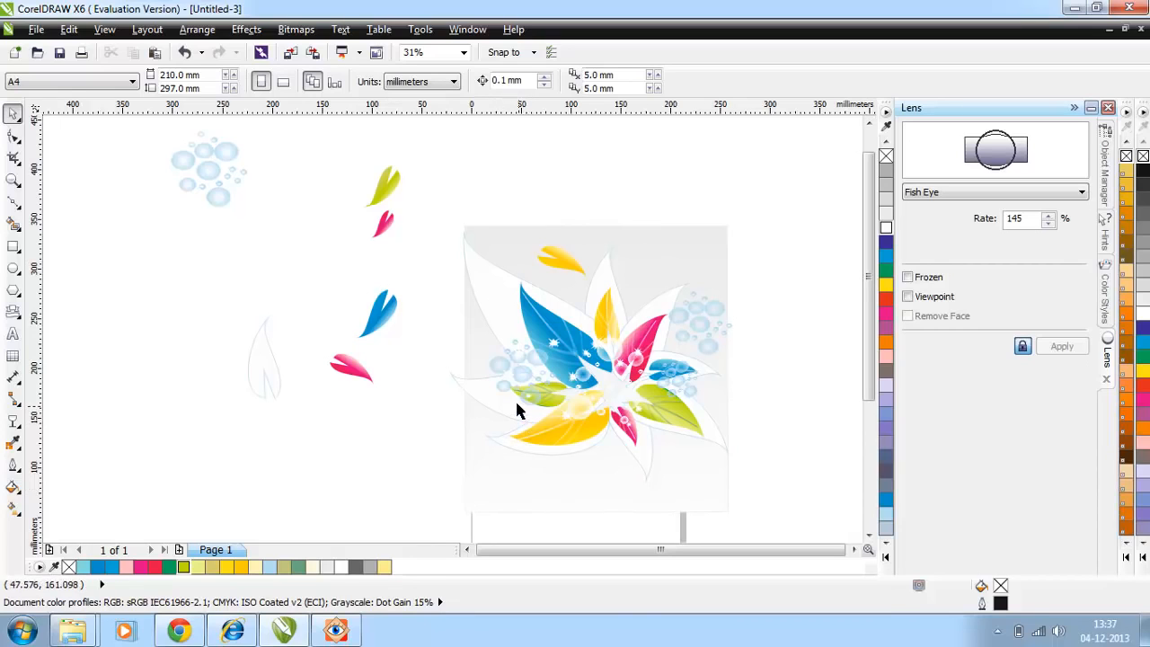
Step: Reposition the small yellow leaf on the grey background above the large blue leaf and ready it for rotation
drag(561, 270, 540, 252)
click(542, 253)
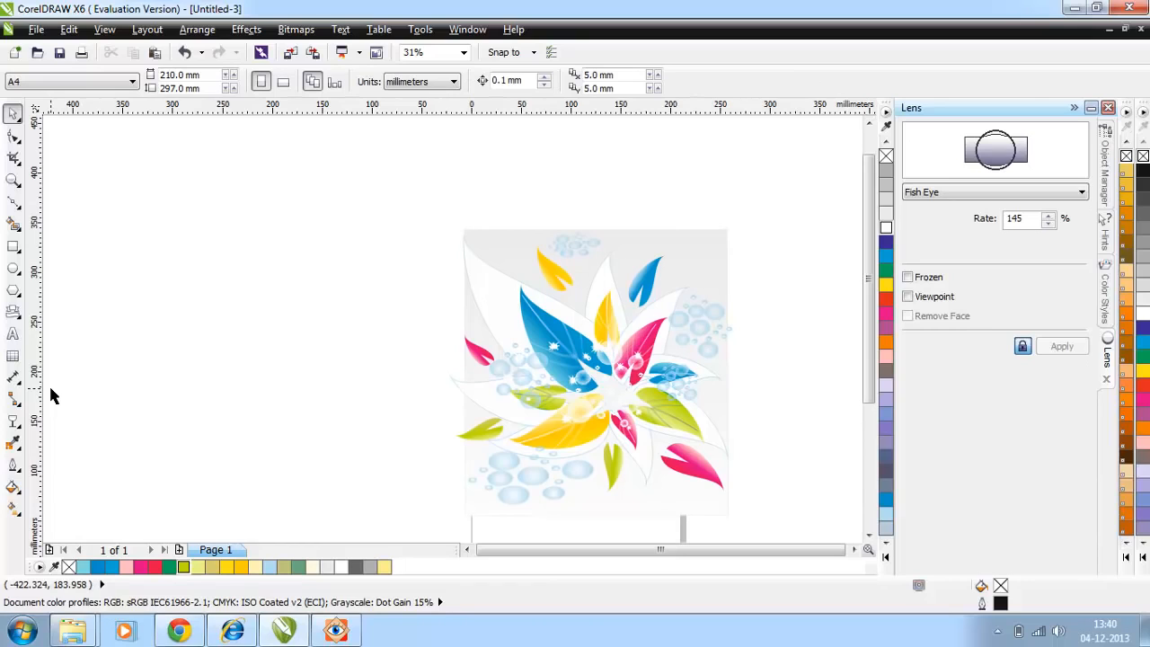
Step: Draw explosion-shaped starbursts near both upper corners of the grey background, the right one about 21 × 13 mm, and one above the small pink leaf, about 13 × 12 mm
click(15, 313)
click(419, 81)
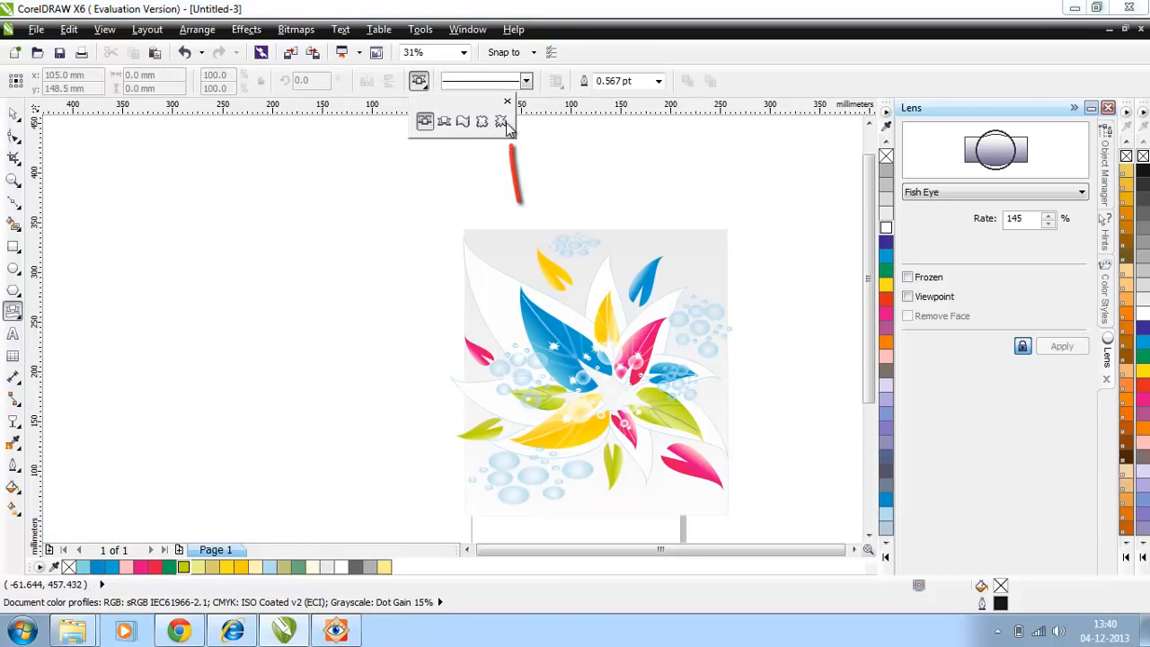
click(505, 121)
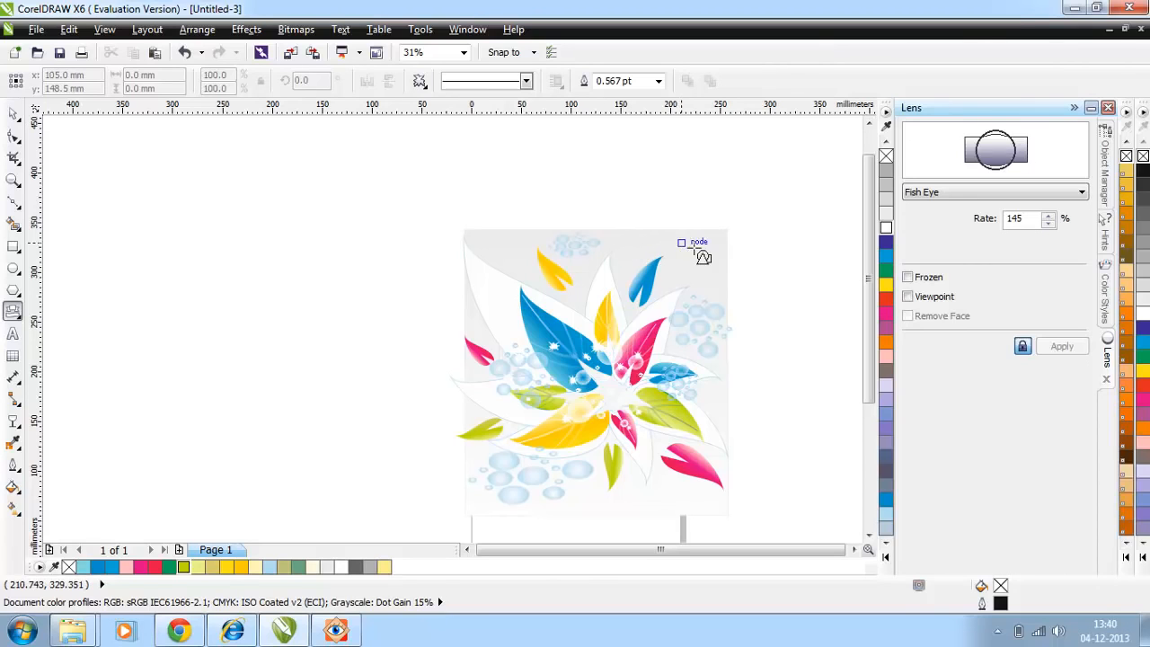
drag(673, 236, 710, 265)
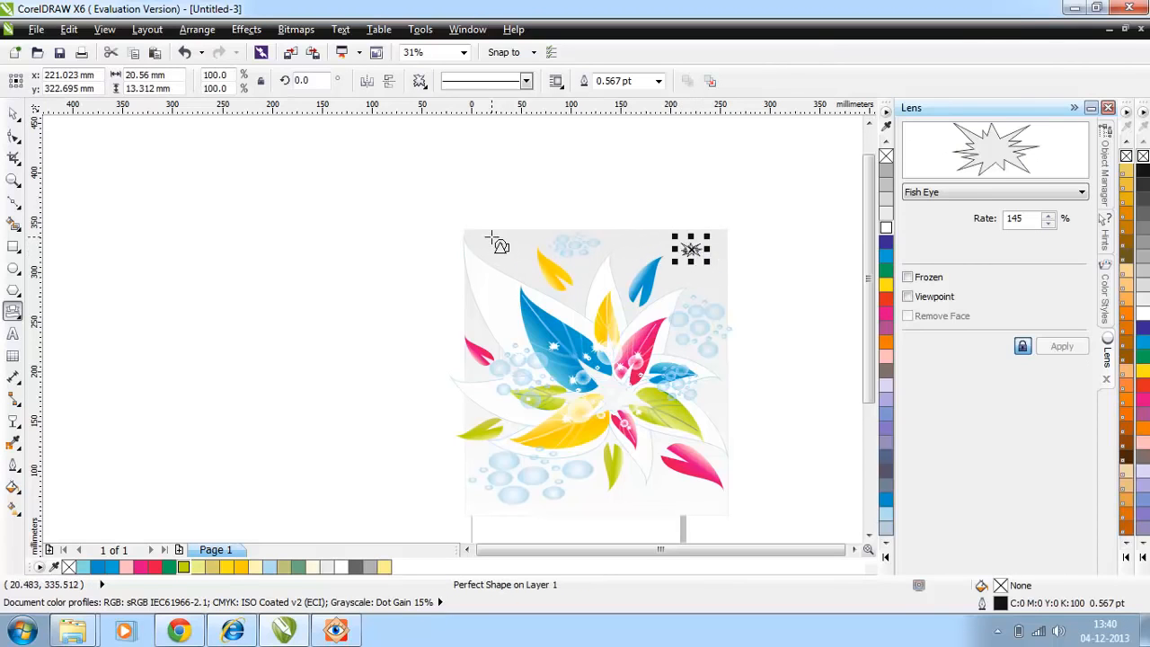
drag(491, 237, 506, 247)
drag(474, 314, 488, 327)
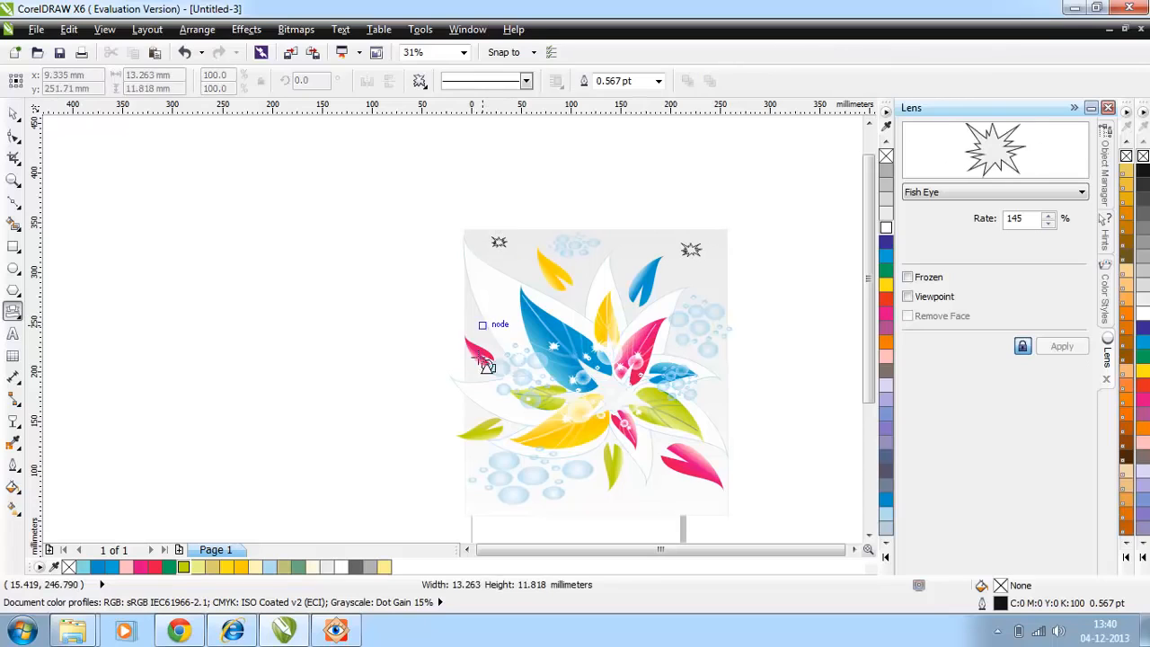
Step: Give the starbursts a white fill and white outline, and deselect everything
click(885, 231)
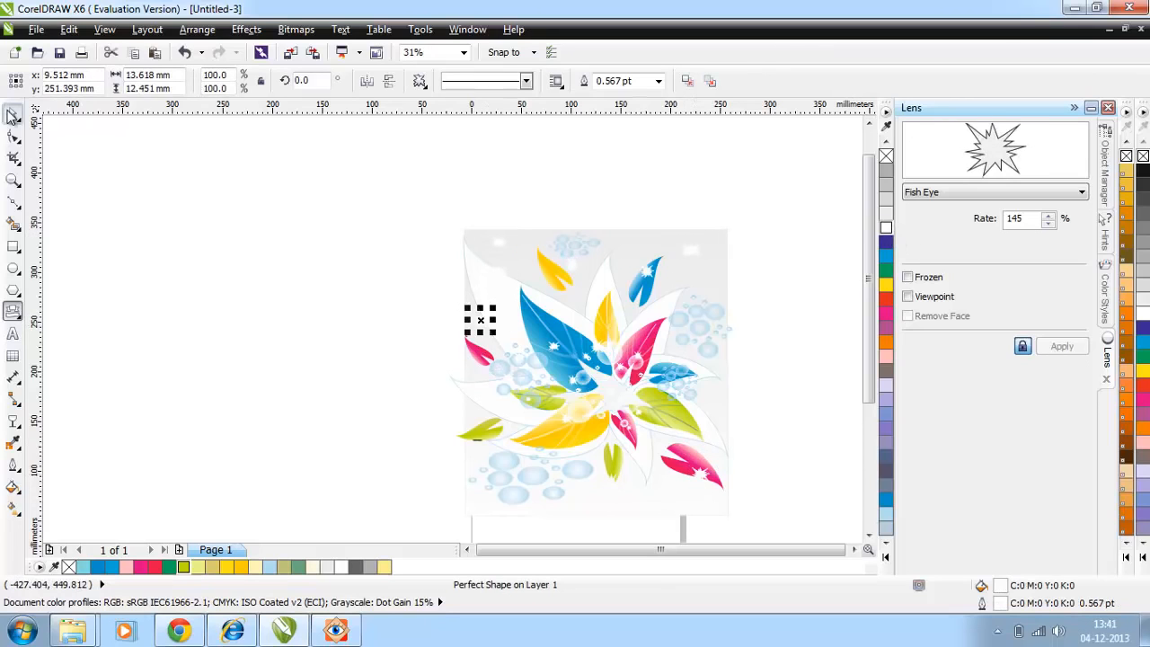
click(12, 114)
click(185, 285)
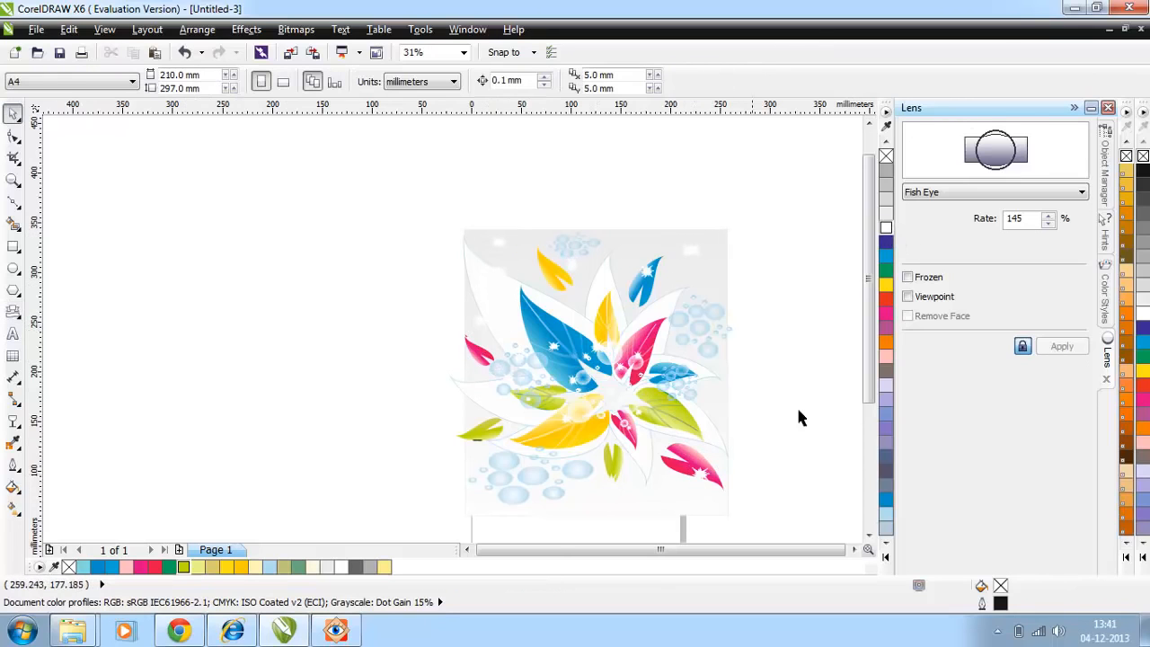